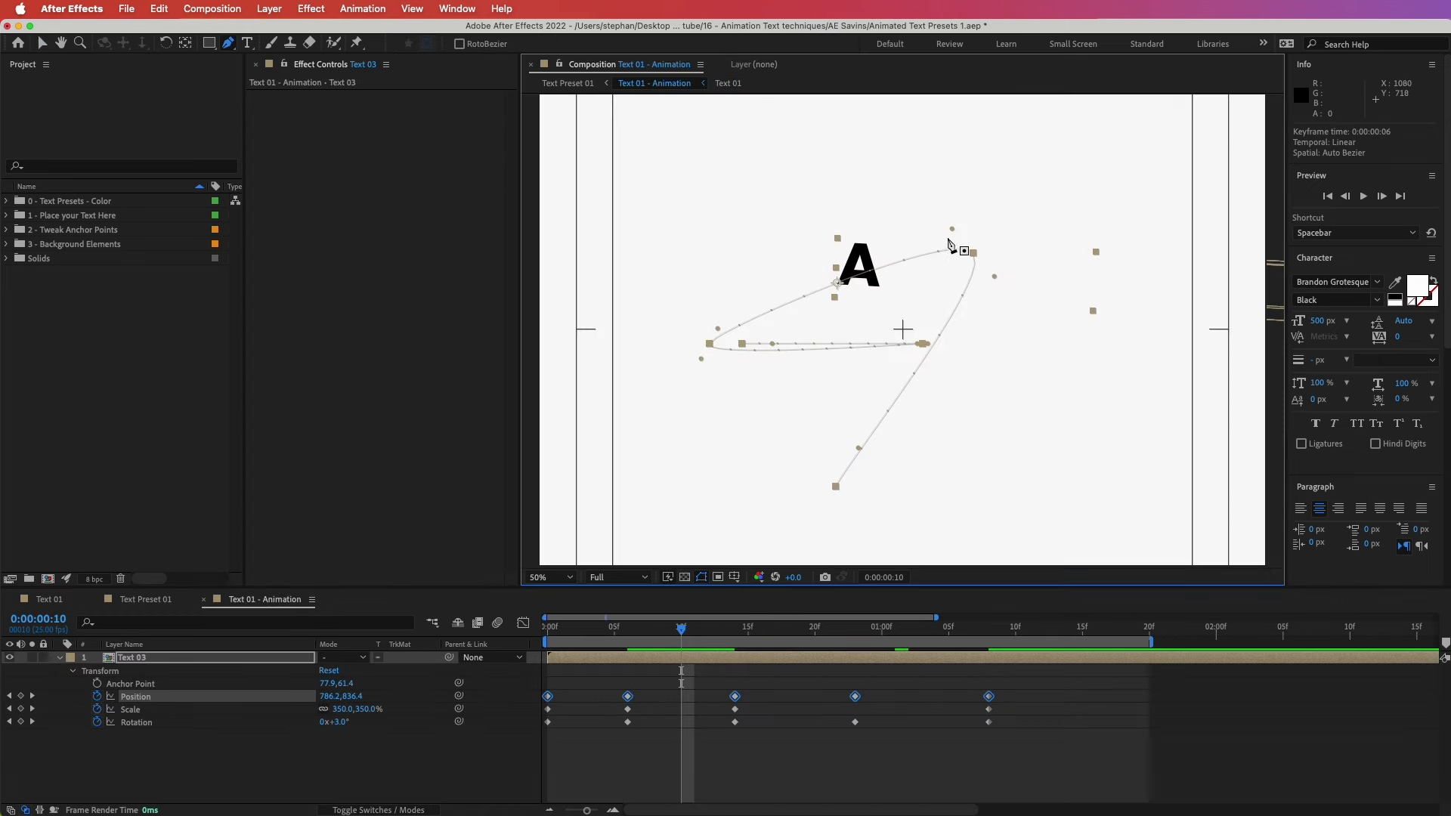
Reshape the motion path's top curve with both bezier handles, then scrub to frame 22 to see the echo trail.
{"action": "left_click_drag", "start_coordinate": [951, 230], "coordinate": [921, 208]}
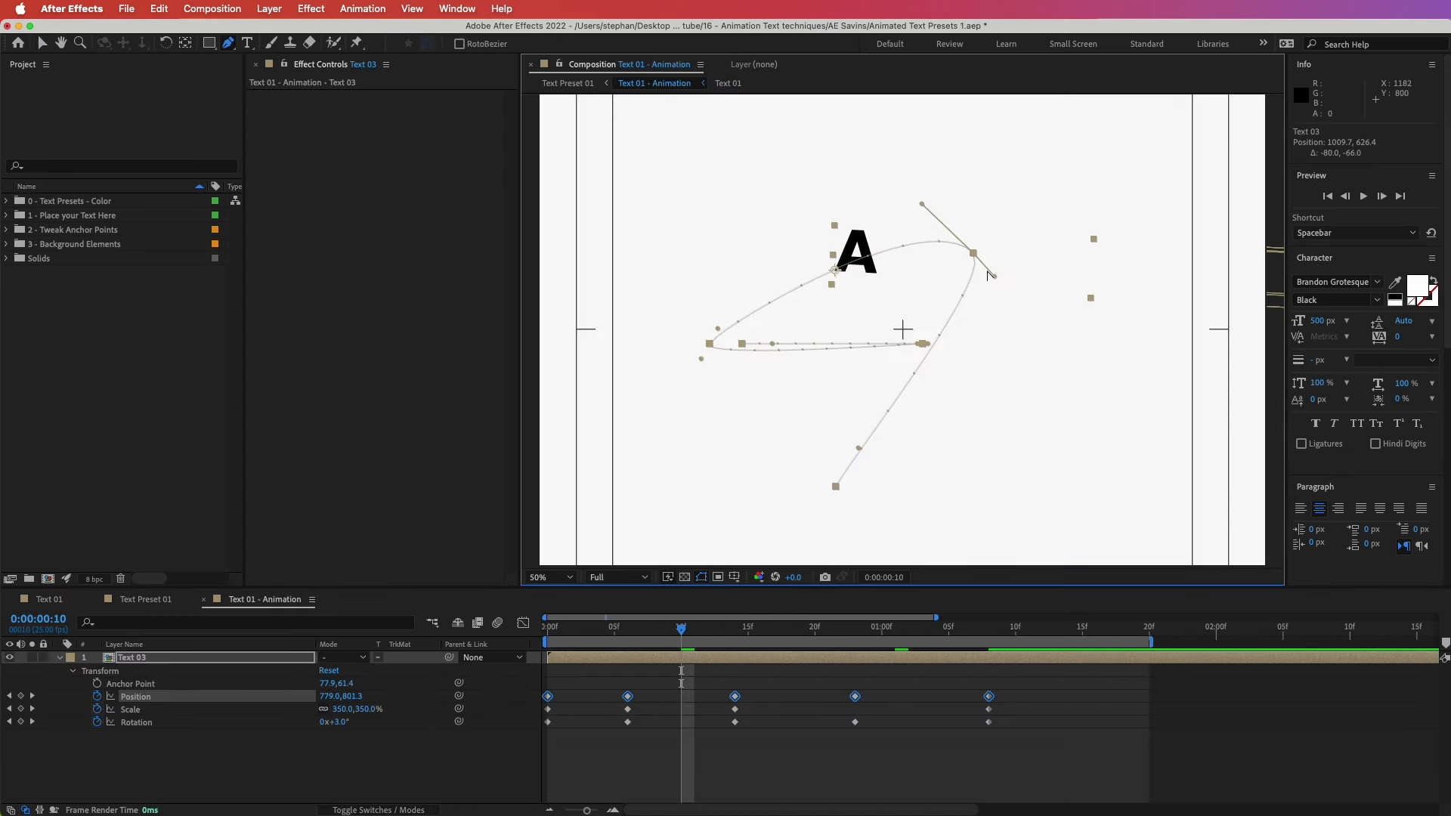
{"action": "left_click_drag", "start_coordinate": [995, 278], "coordinate": [1012, 292]}
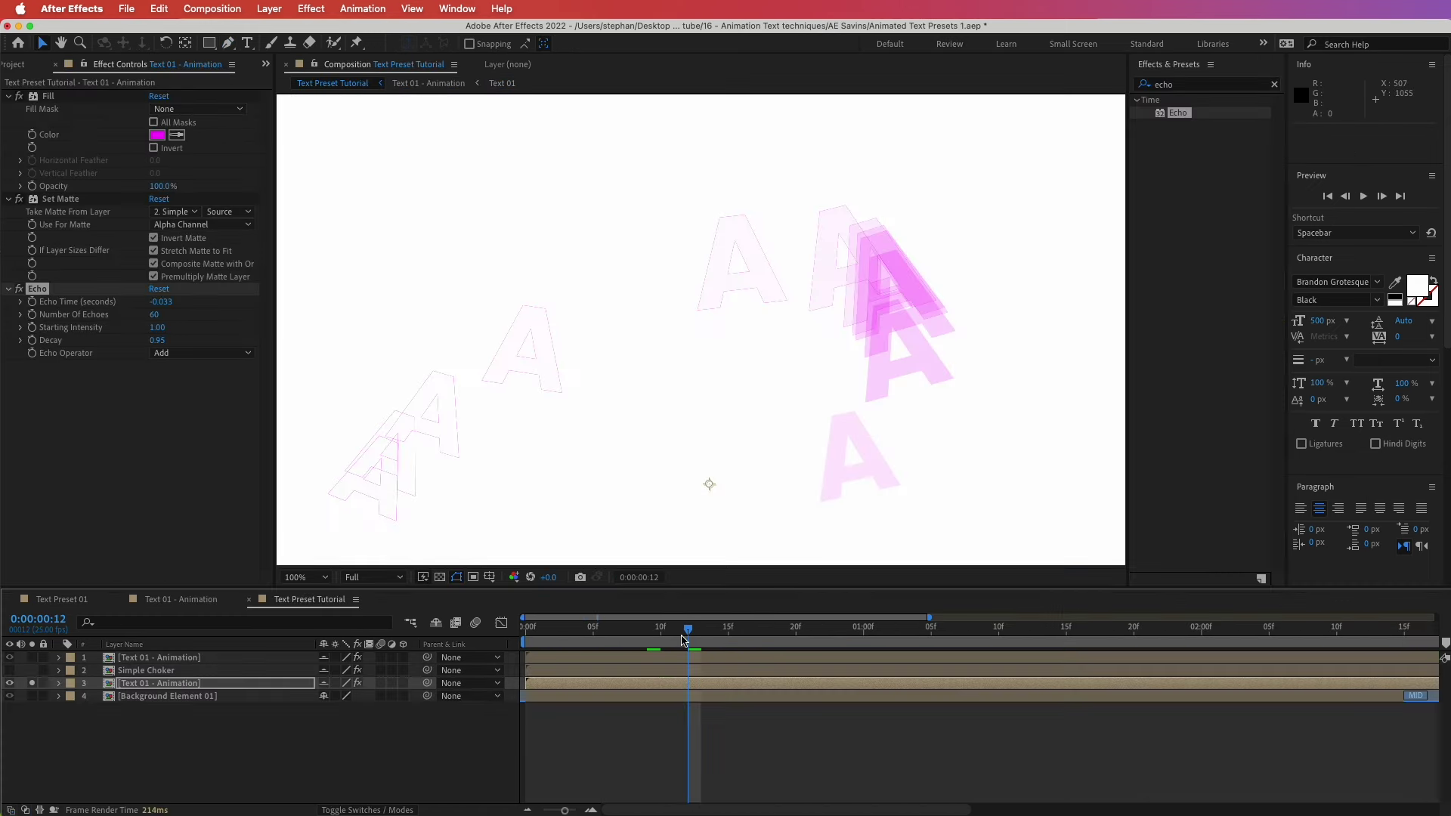
{"action": "left_click_drag", "start_coordinate": [691, 637], "coordinate": [872, 644]}
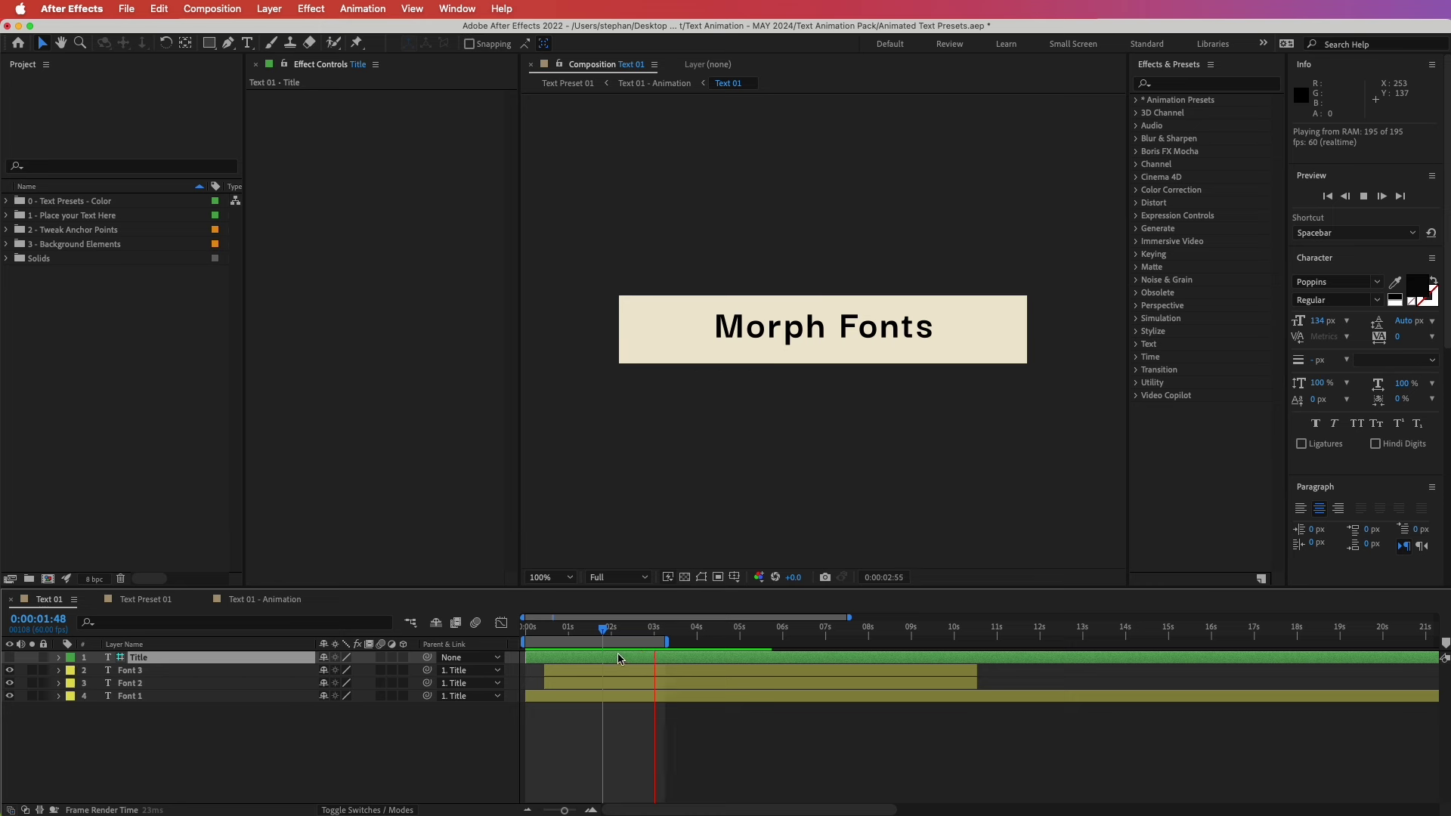
Replace the Morph Fonts title text with the letter 'A' and preview the composition.
{"action": "double_click", "coordinate": [604, 661]}
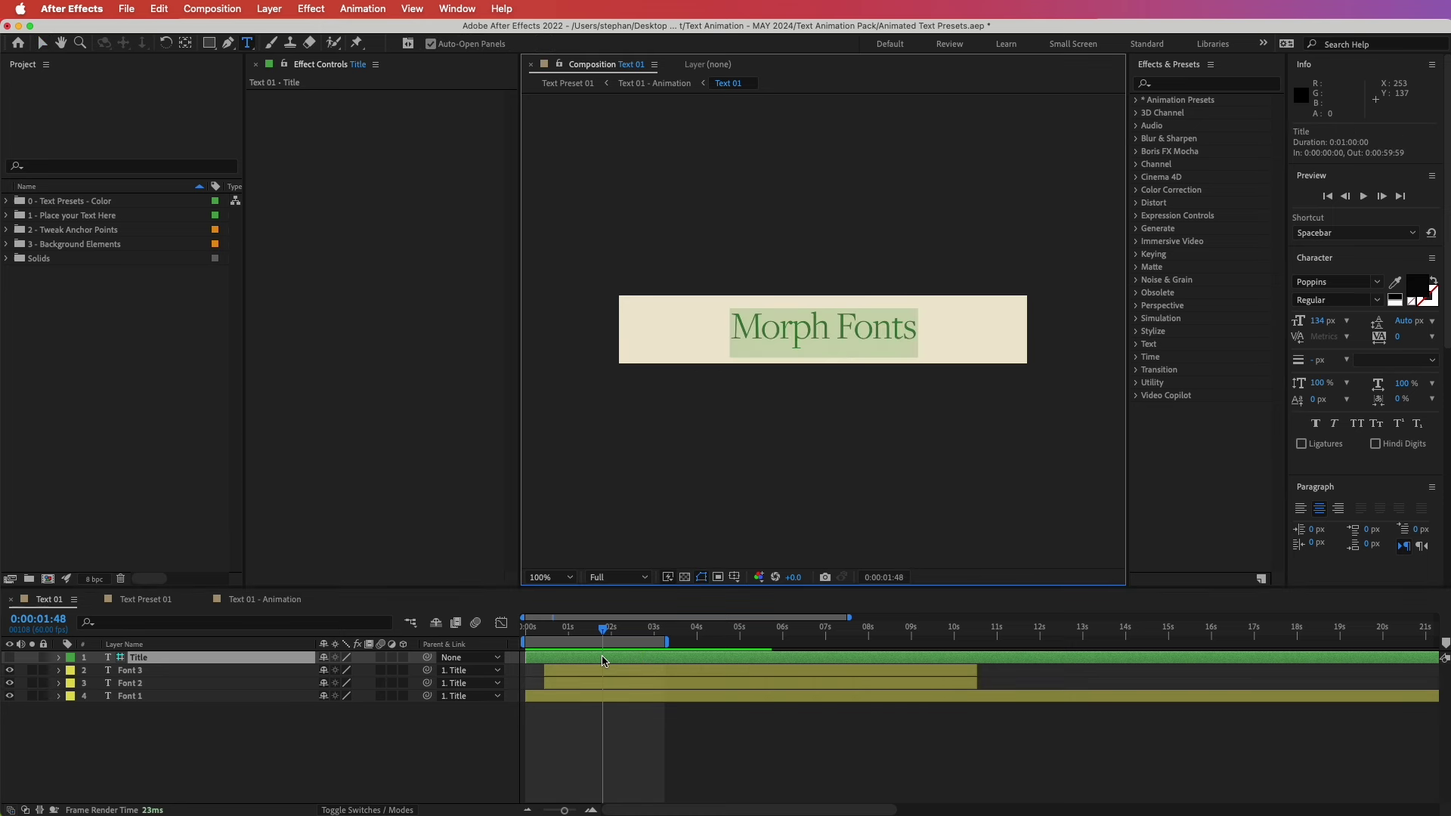
{"action": "type", "text": "Awesome Stuf"}
{"action": "left_click", "coordinate": [594, 714]}
{"action": "key", "text": "space"}
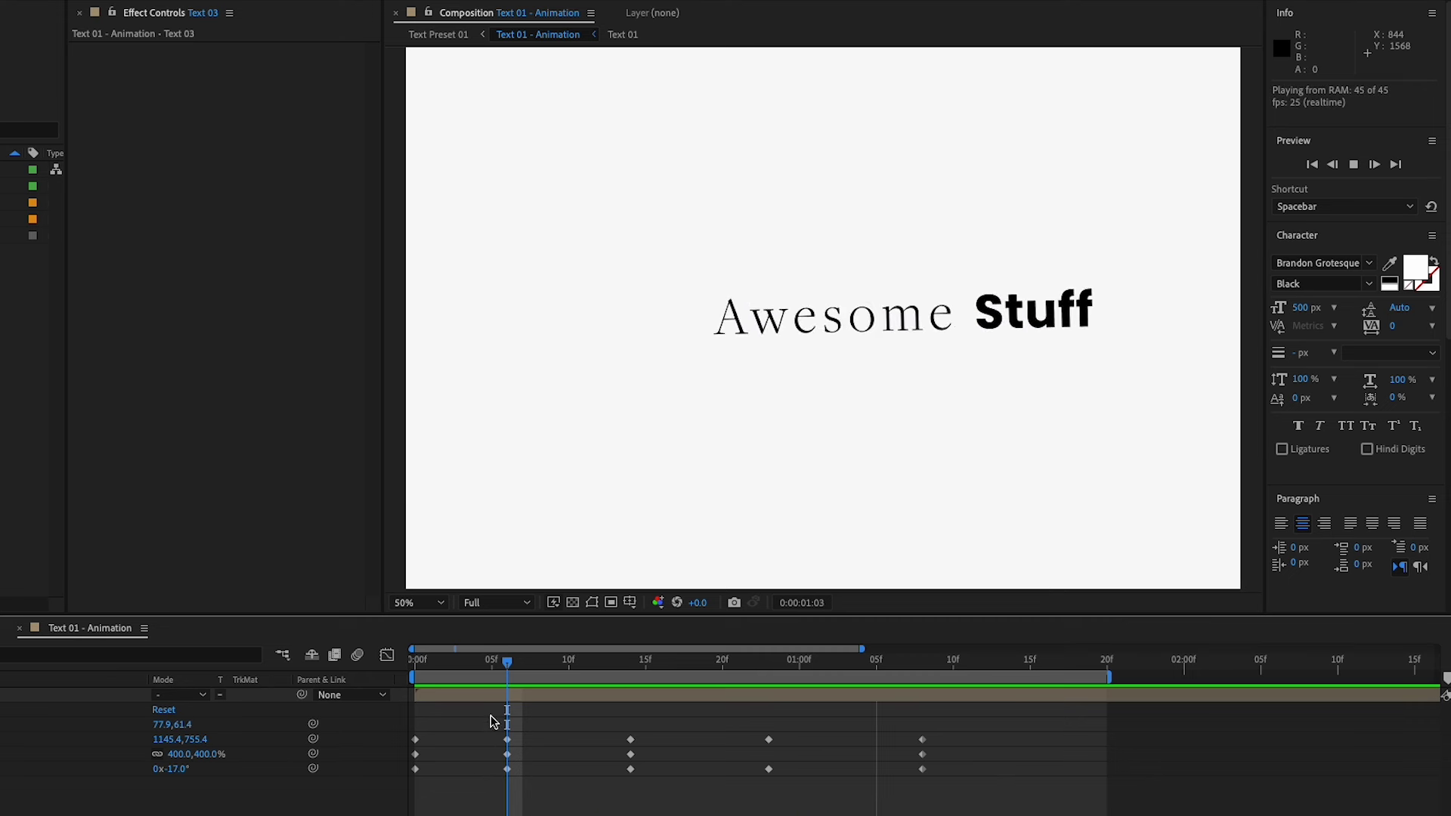
Stop the preview, move the time indicator to frame 10, and preview the A's animation again.
{"action": "left_click", "coordinate": [460, 662]}
{"action": "left_click_drag", "start_coordinate": [487, 695], "coordinate": [568, 694]}
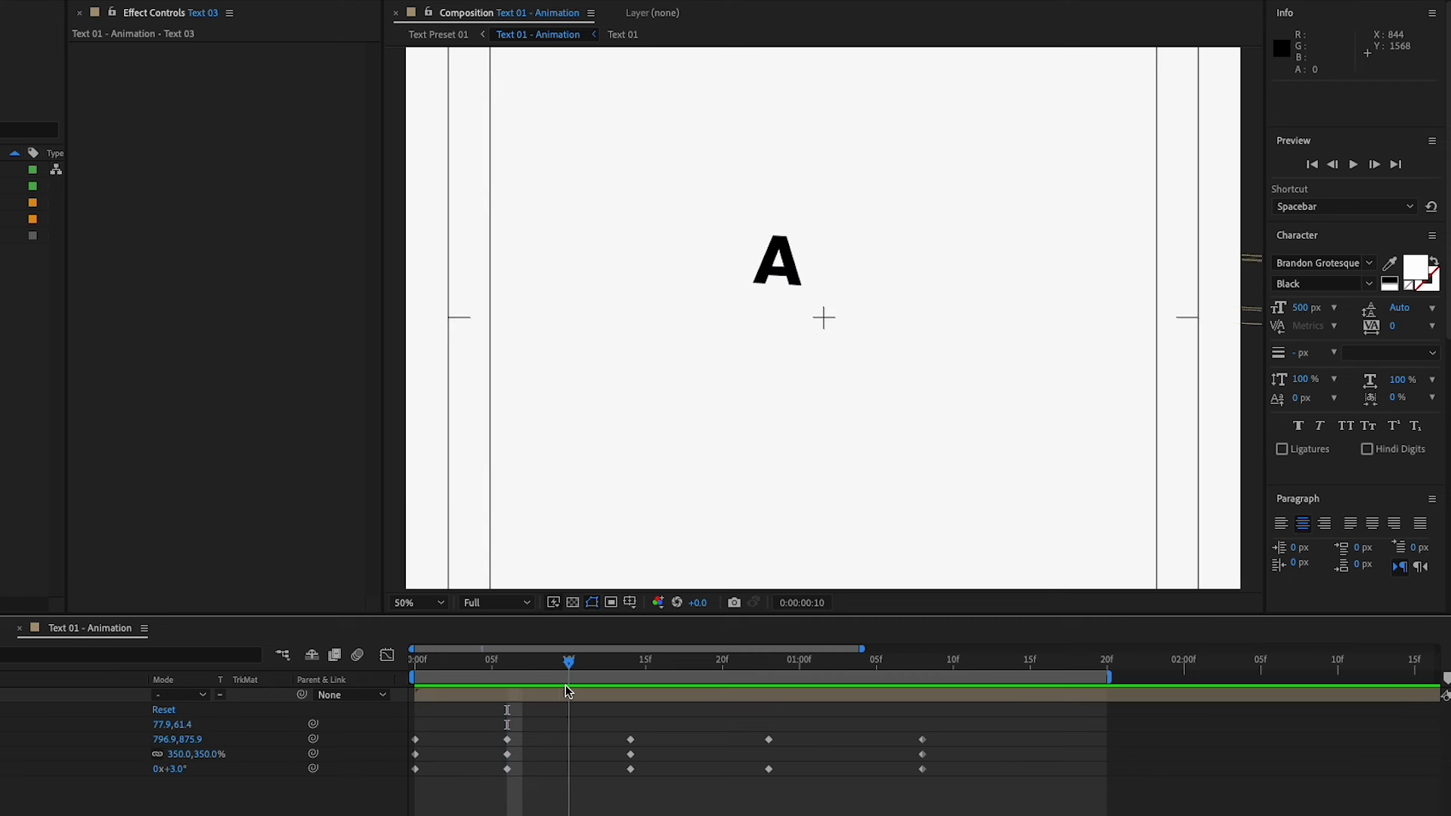
{"action": "key", "text": "space"}
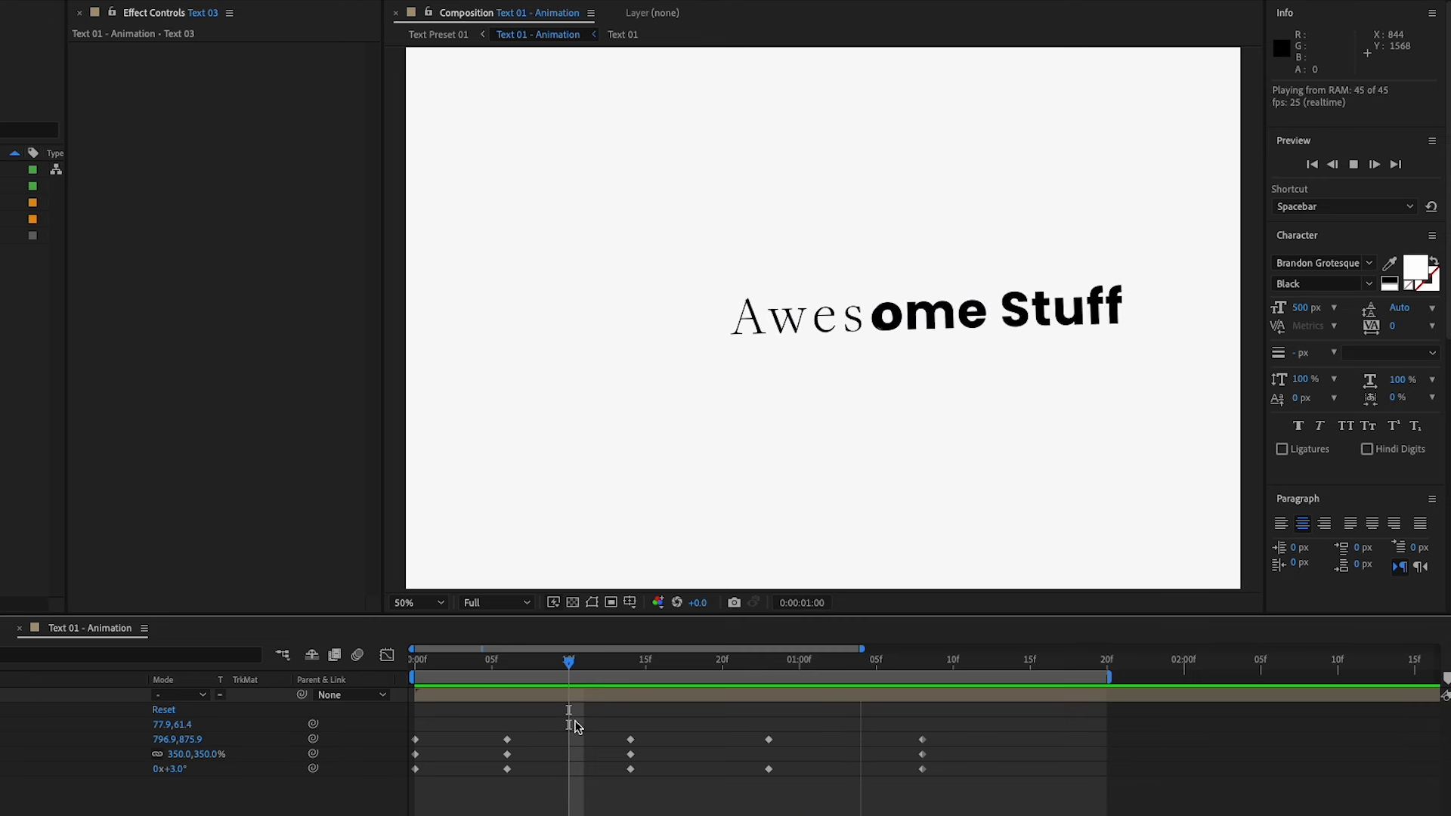
{"action": "key", "text": "space"}
Convert the A's Position keyframes to Auto Bezier, curve the upper-right and left path points, and preview.
{"action": "left_click", "coordinate": [559, 742]}
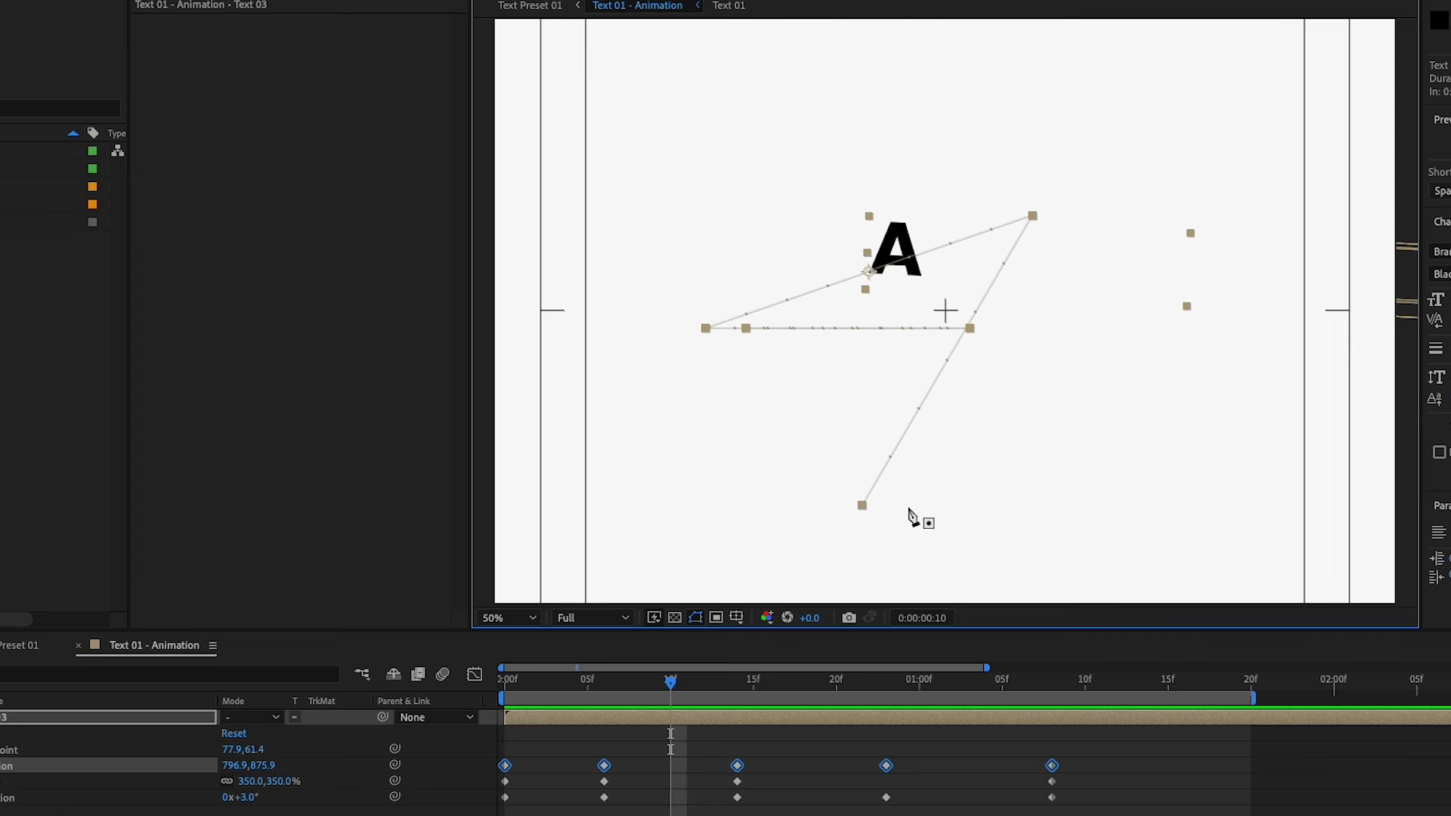
{"action": "left_click", "coordinate": [1032, 217], "text": "alt"}
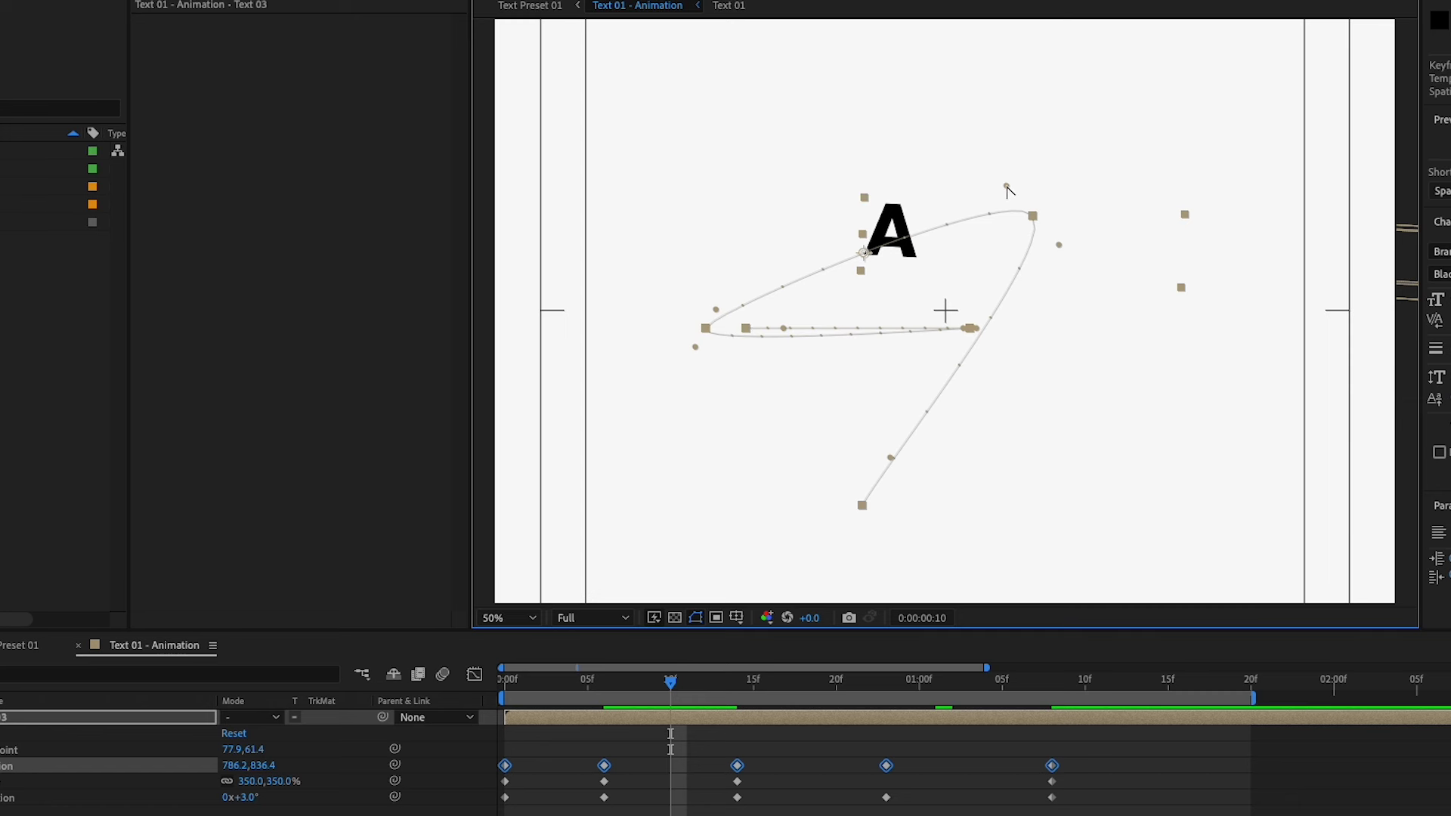
{"action": "left_click_drag", "start_coordinate": [1008, 189], "coordinate": [971, 153]}
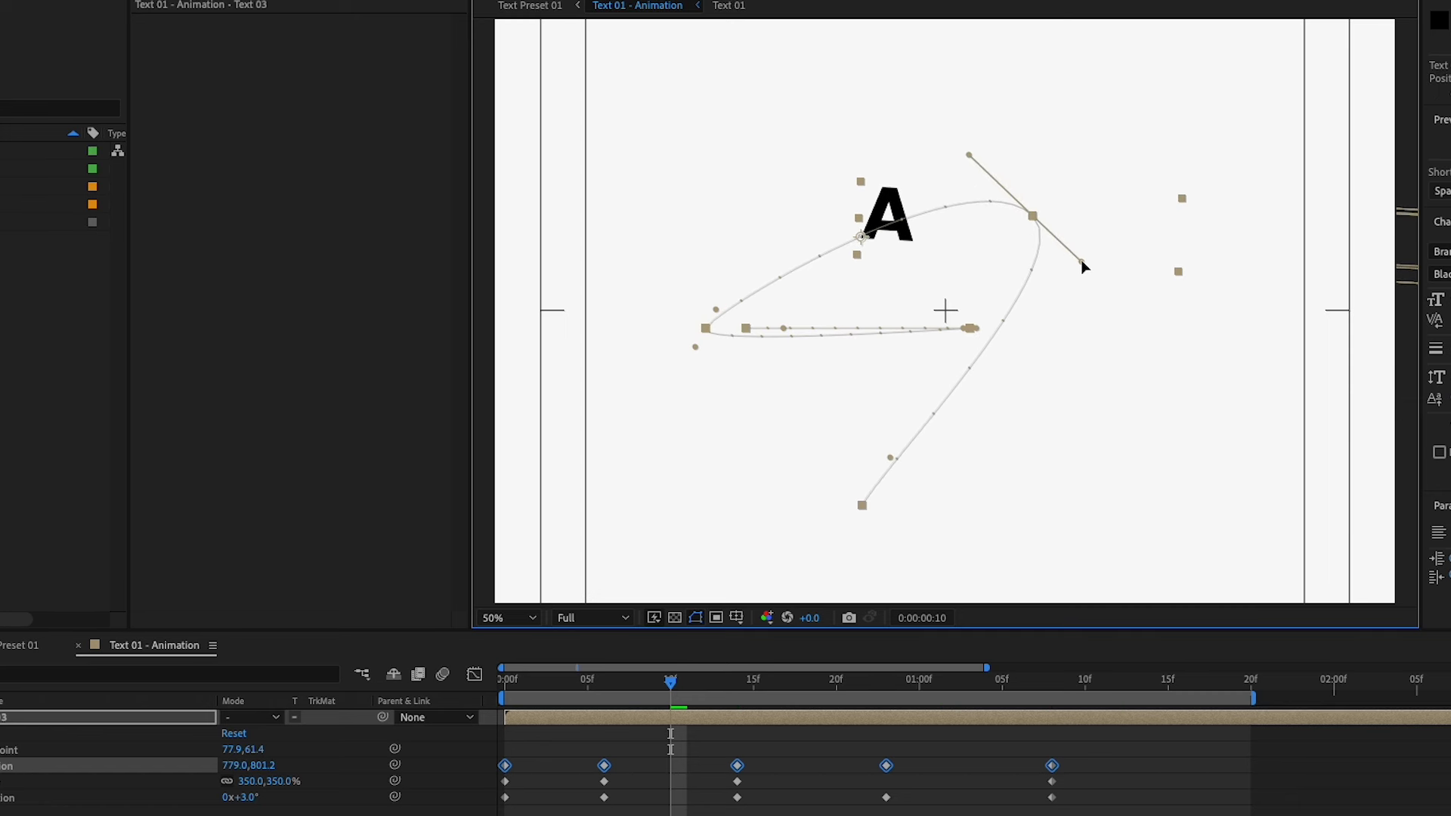
{"action": "left_click_drag", "start_coordinate": [716, 310], "coordinate": [707, 361]}
{"action": "key", "text": "space"}
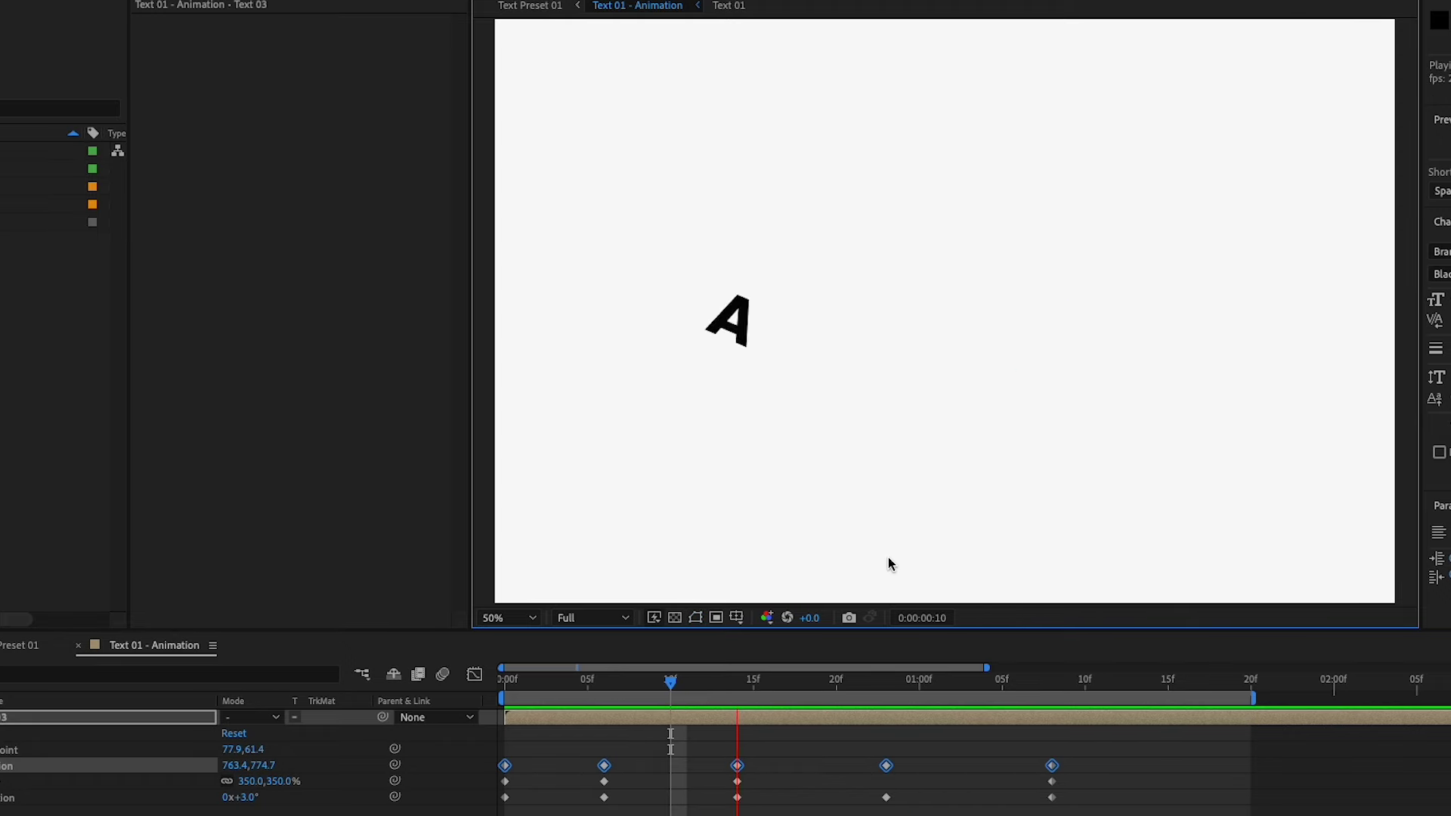
{"action": "key", "text": "space"}
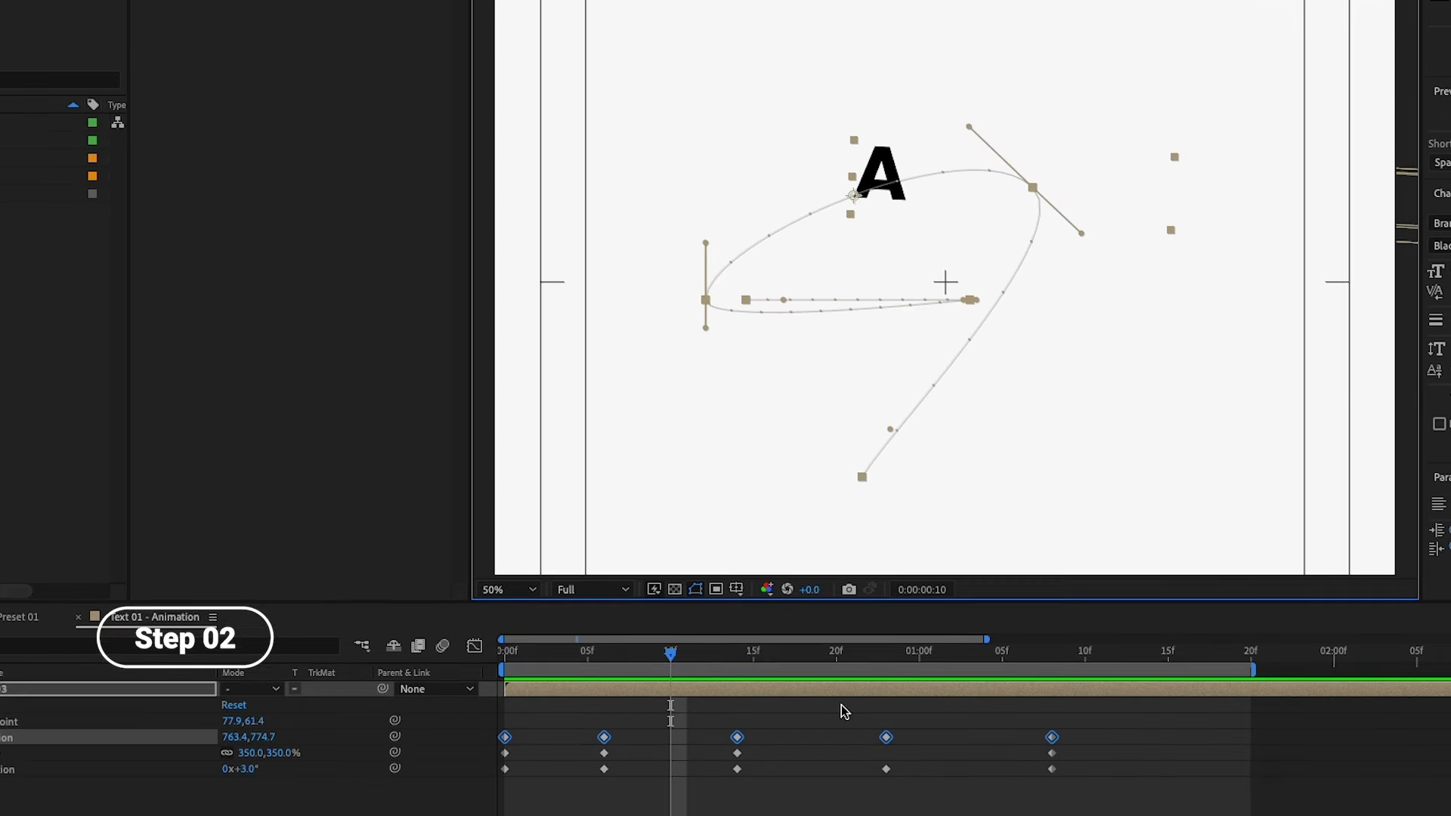
Select every Position, Scale and Rotation keyframe and apply Easy Ease in the Graph Editor.
{"action": "left_click_drag", "start_coordinate": [1094, 815], "coordinate": [699, 780]}
{"action": "left_click_drag", "start_coordinate": [699, 682], "coordinate": [496, 663]}
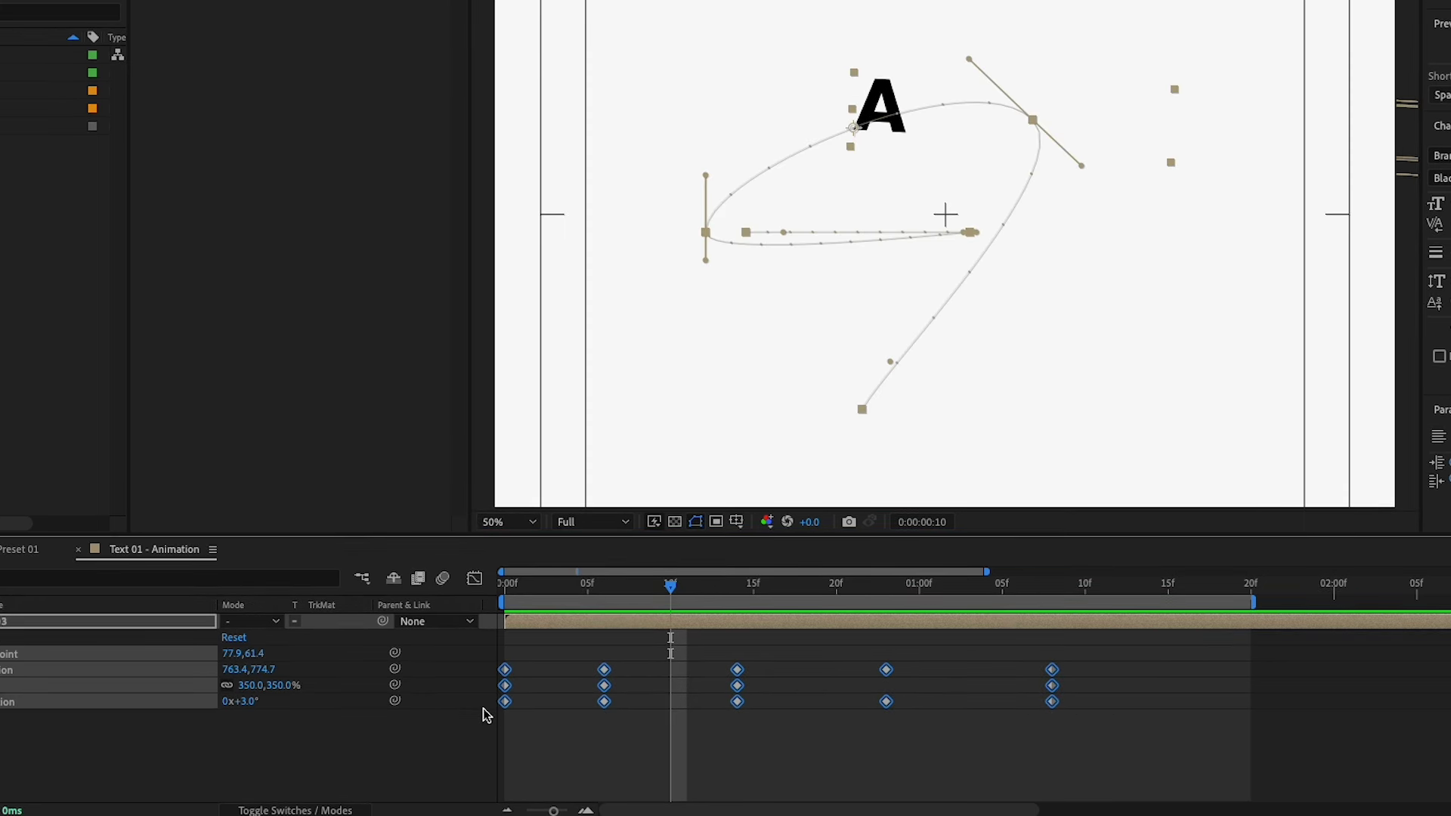
{"action": "left_click", "coordinate": [475, 579]}
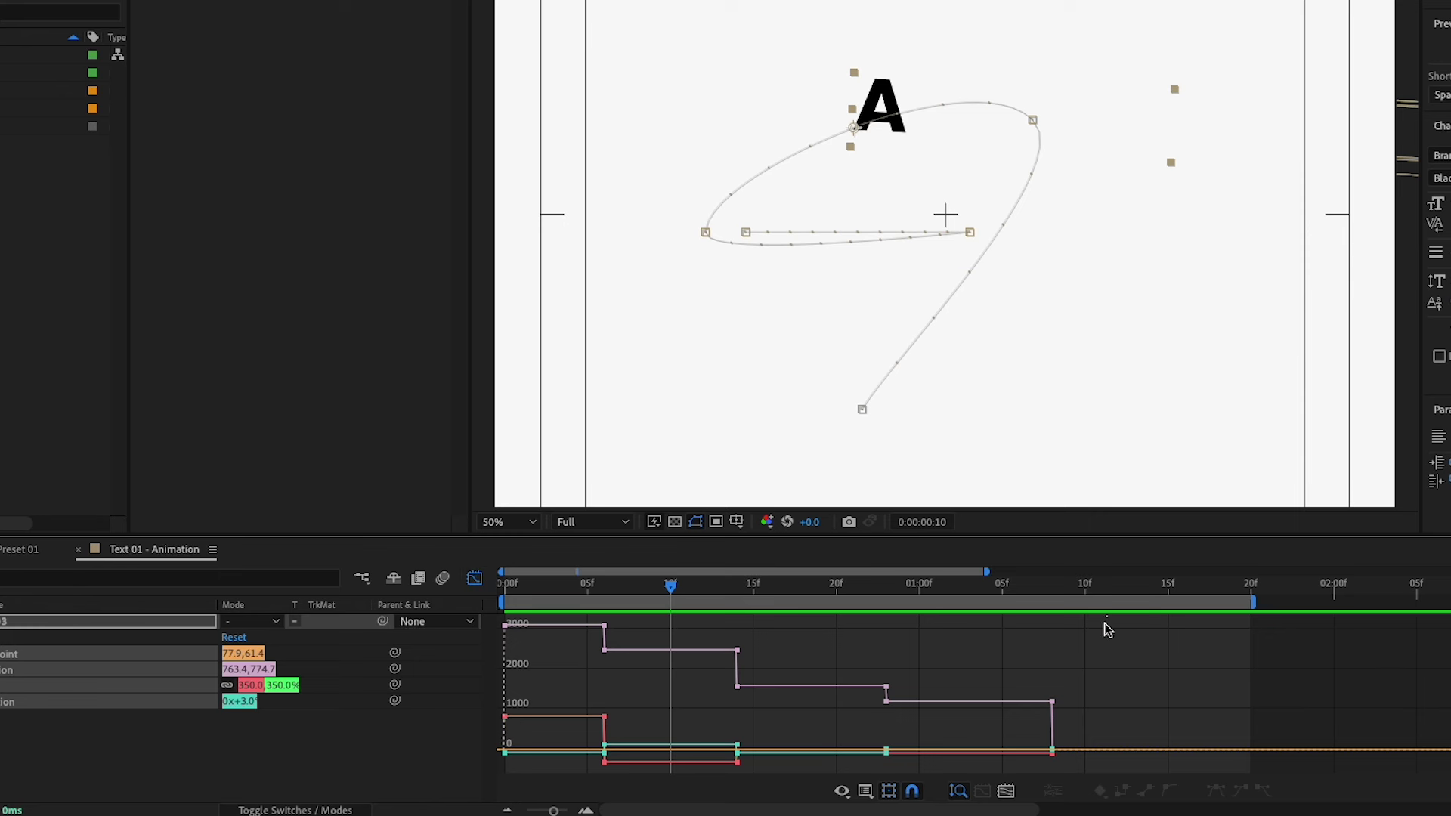
{"action": "left_click_drag", "start_coordinate": [1105, 629], "coordinate": [496, 784]}
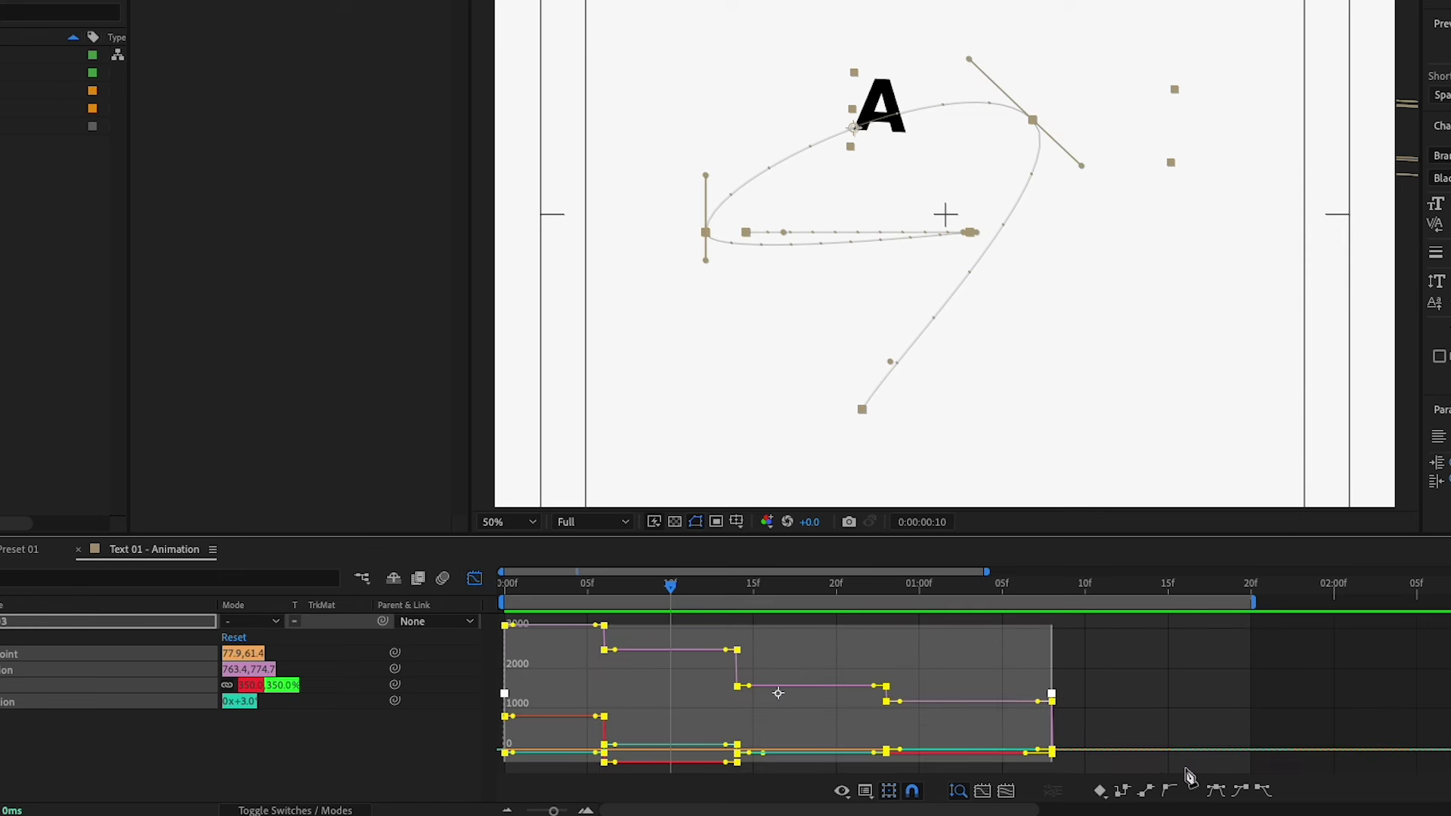
{"action": "left_click", "coordinate": [1215, 791]}
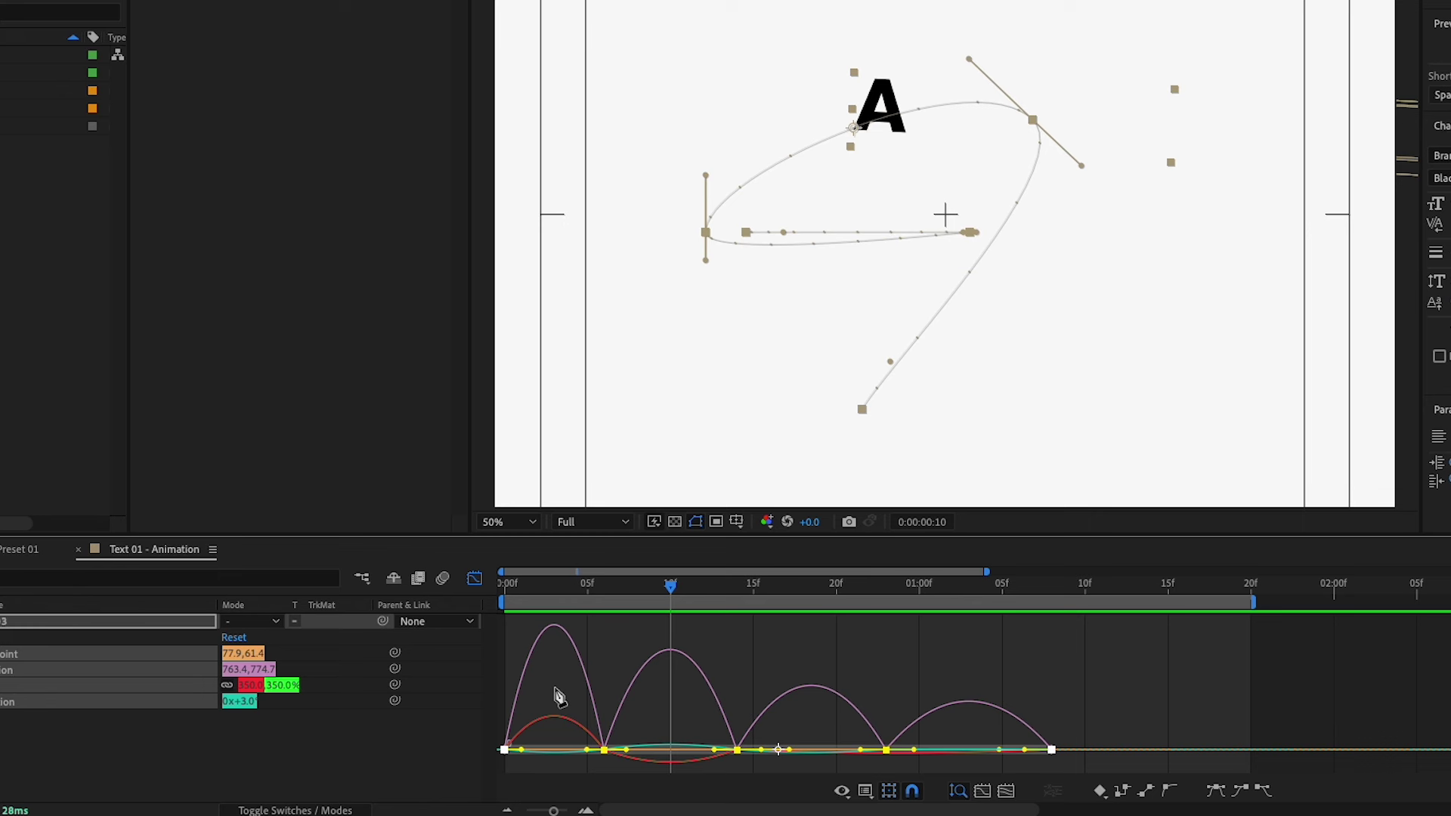
Lengthen the ease into the second keyframe and reshape the speed curve around the next one.
{"action": "left_click_drag", "start_coordinate": [542, 709], "coordinate": [539, 755]}
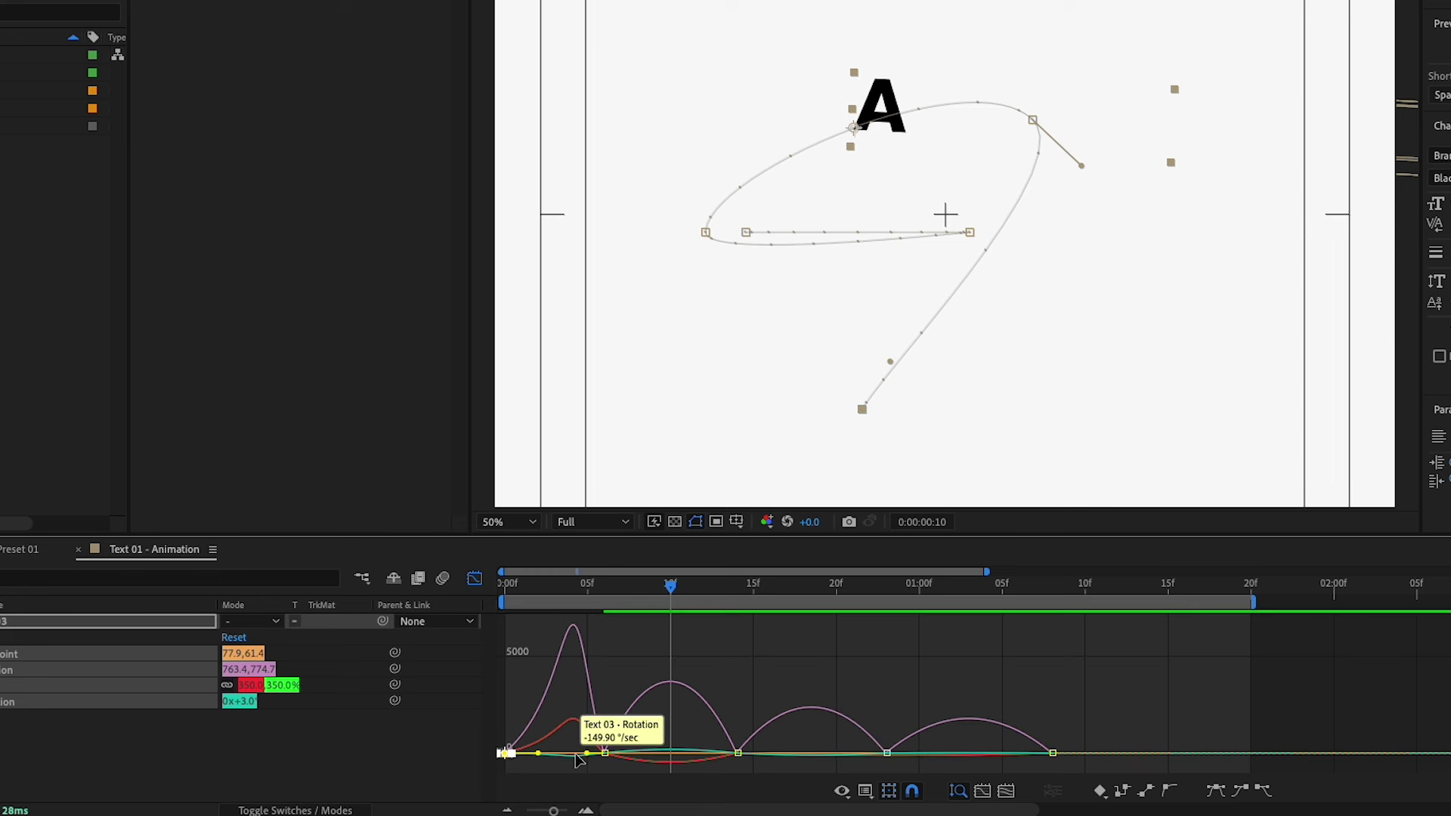
{"action": "left_click", "coordinate": [599, 753]}
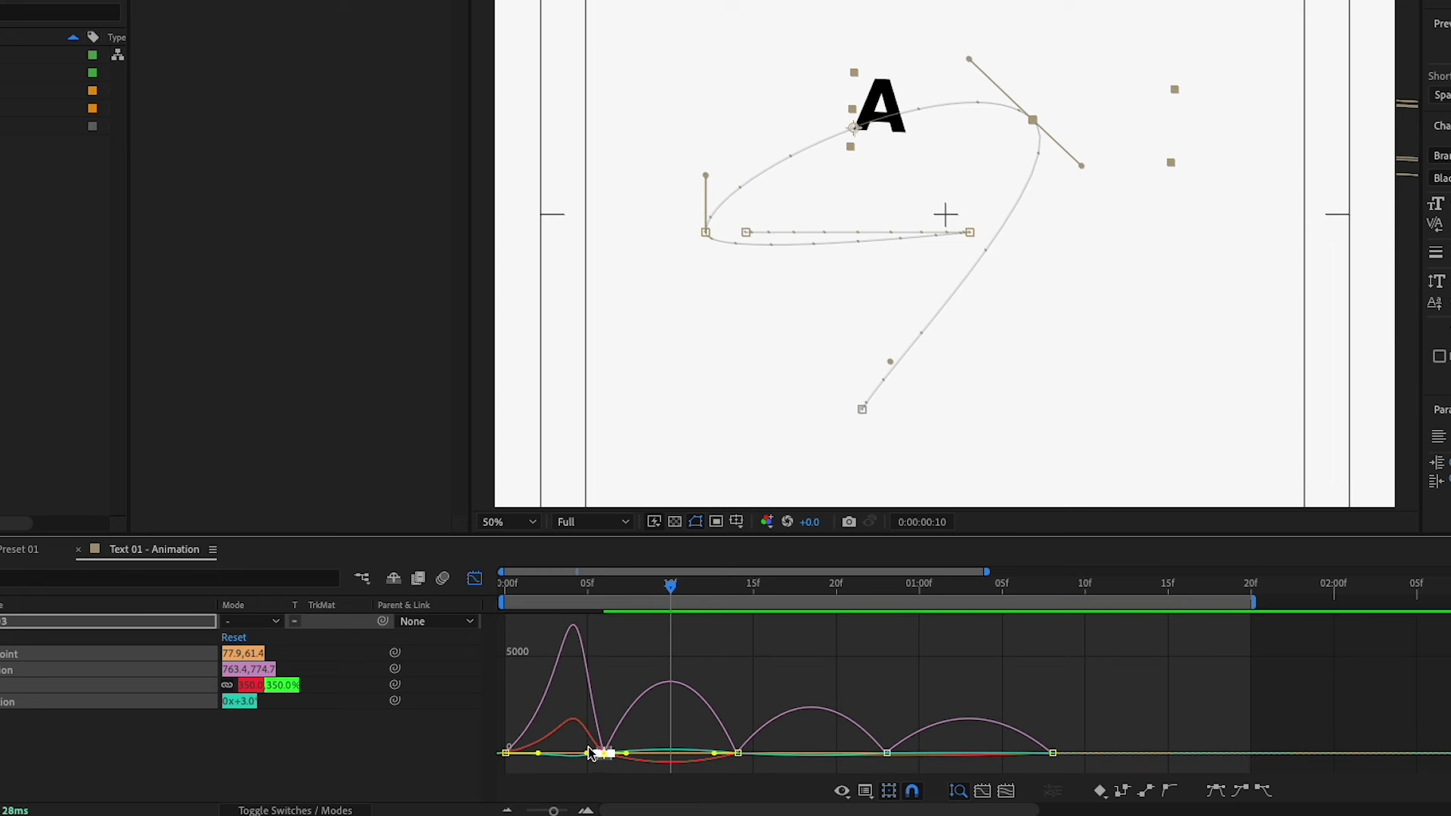
{"action": "left_click_drag", "start_coordinate": [587, 755], "coordinate": [568, 764]}
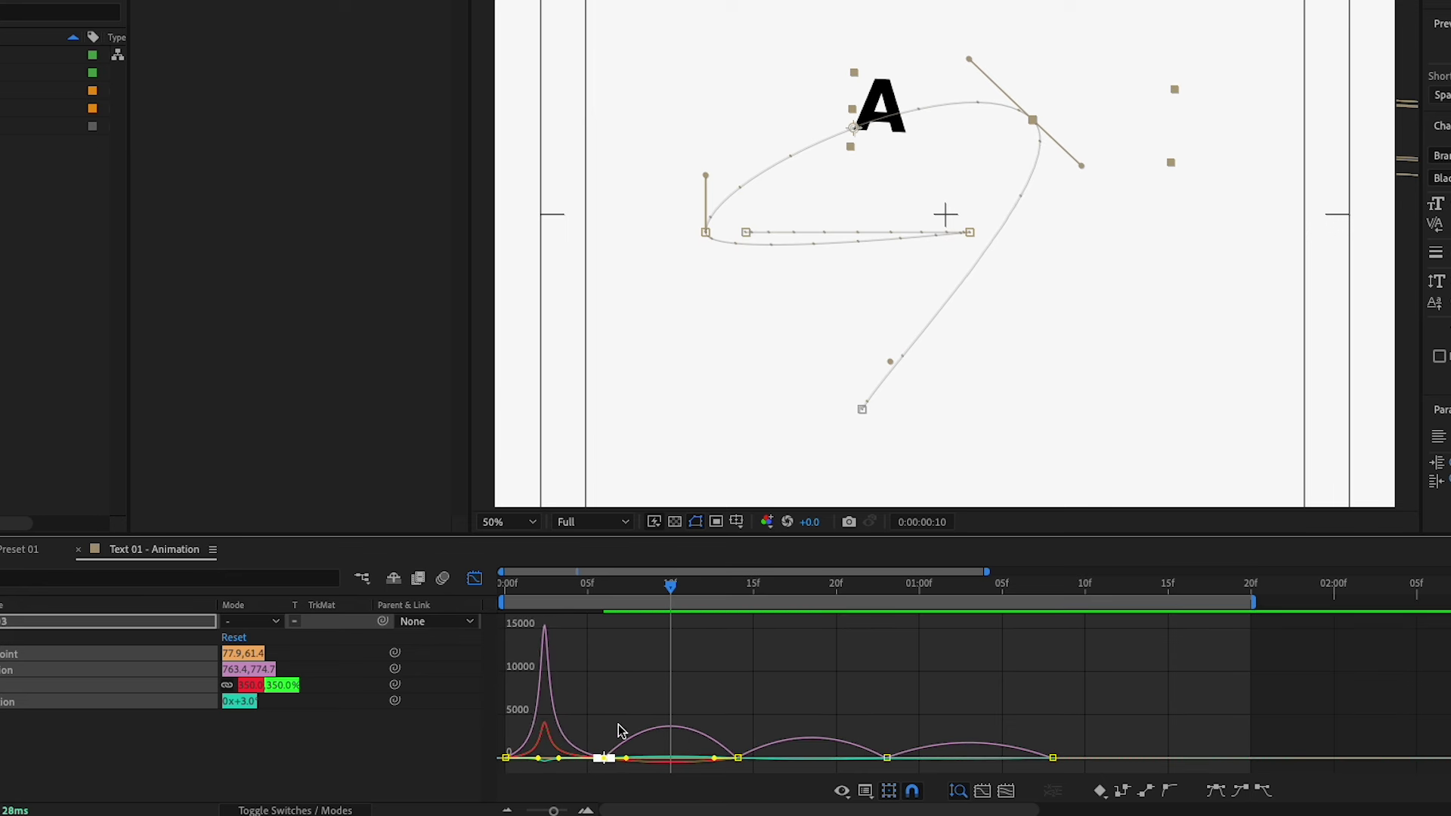
{"action": "left_click_drag", "start_coordinate": [627, 763], "coordinate": [814, 758]}
{"action": "left_click", "coordinate": [738, 754]}
Lengthen the outgoing ease and the ease into the last keyframe, then leave the Graph Editor.
{"action": "left_click", "coordinate": [739, 745]}
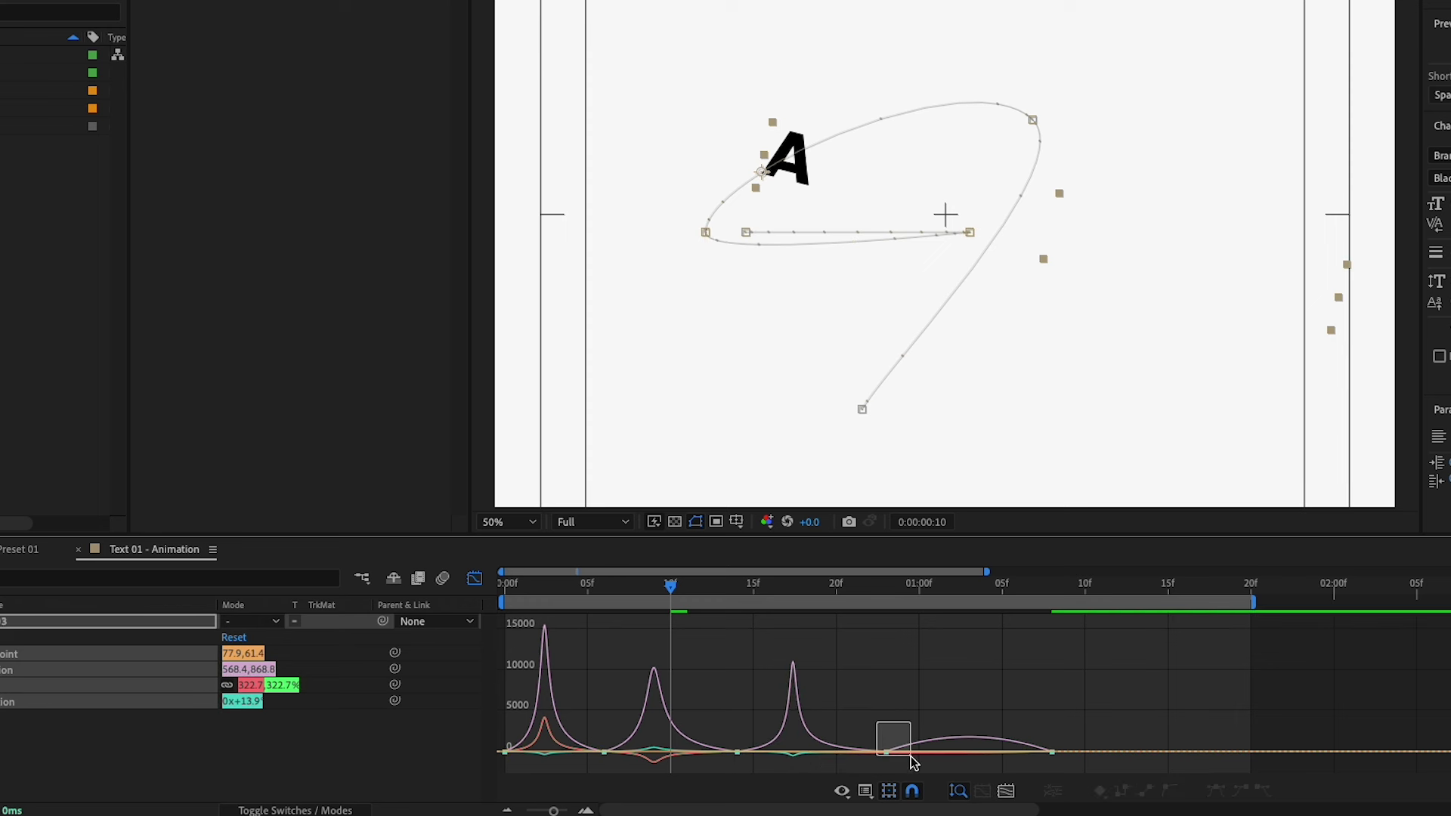
{"action": "left_click_drag", "start_coordinate": [915, 753], "coordinate": [947, 751]}
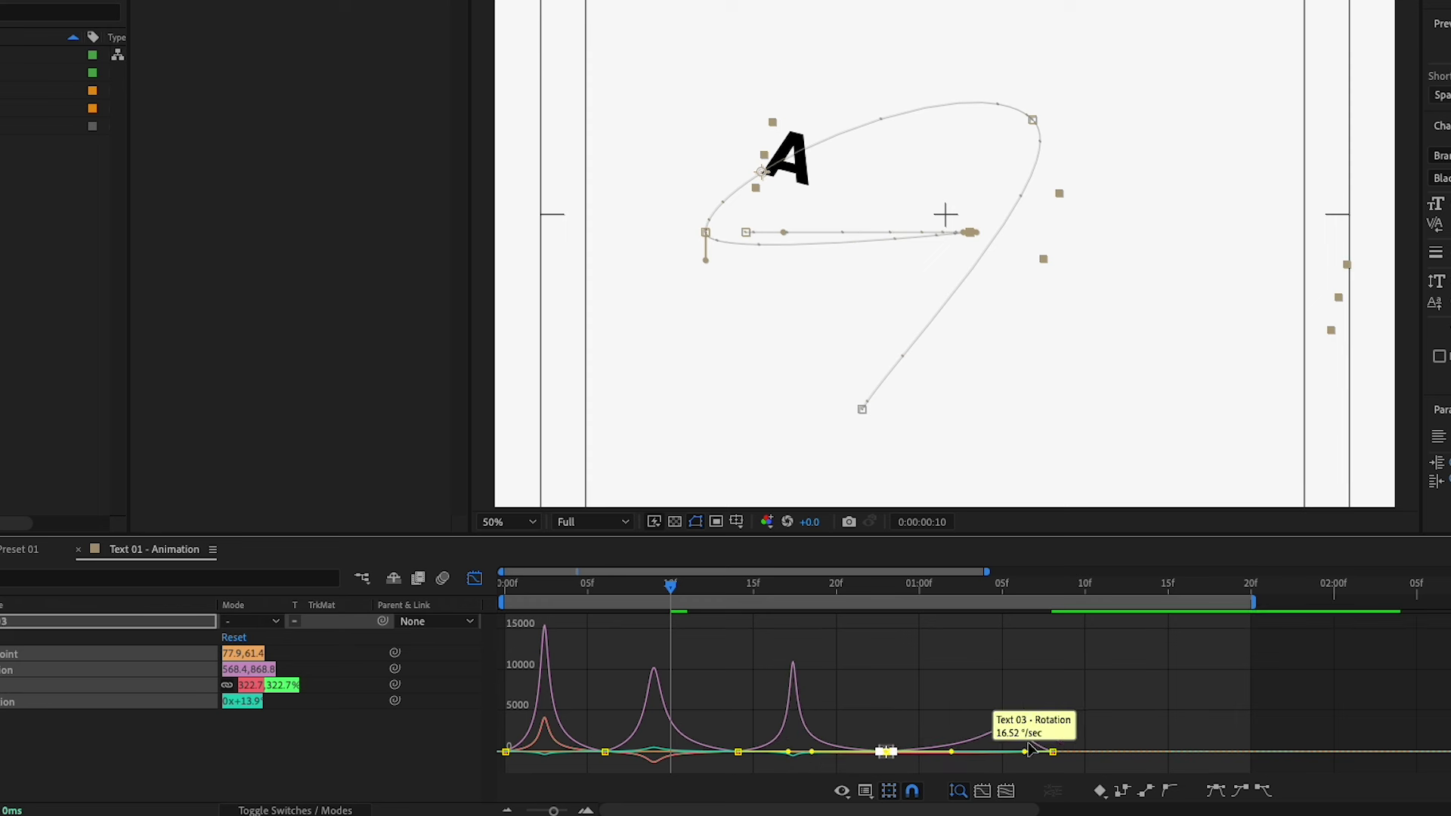
{"action": "left_click", "coordinate": [1052, 752]}
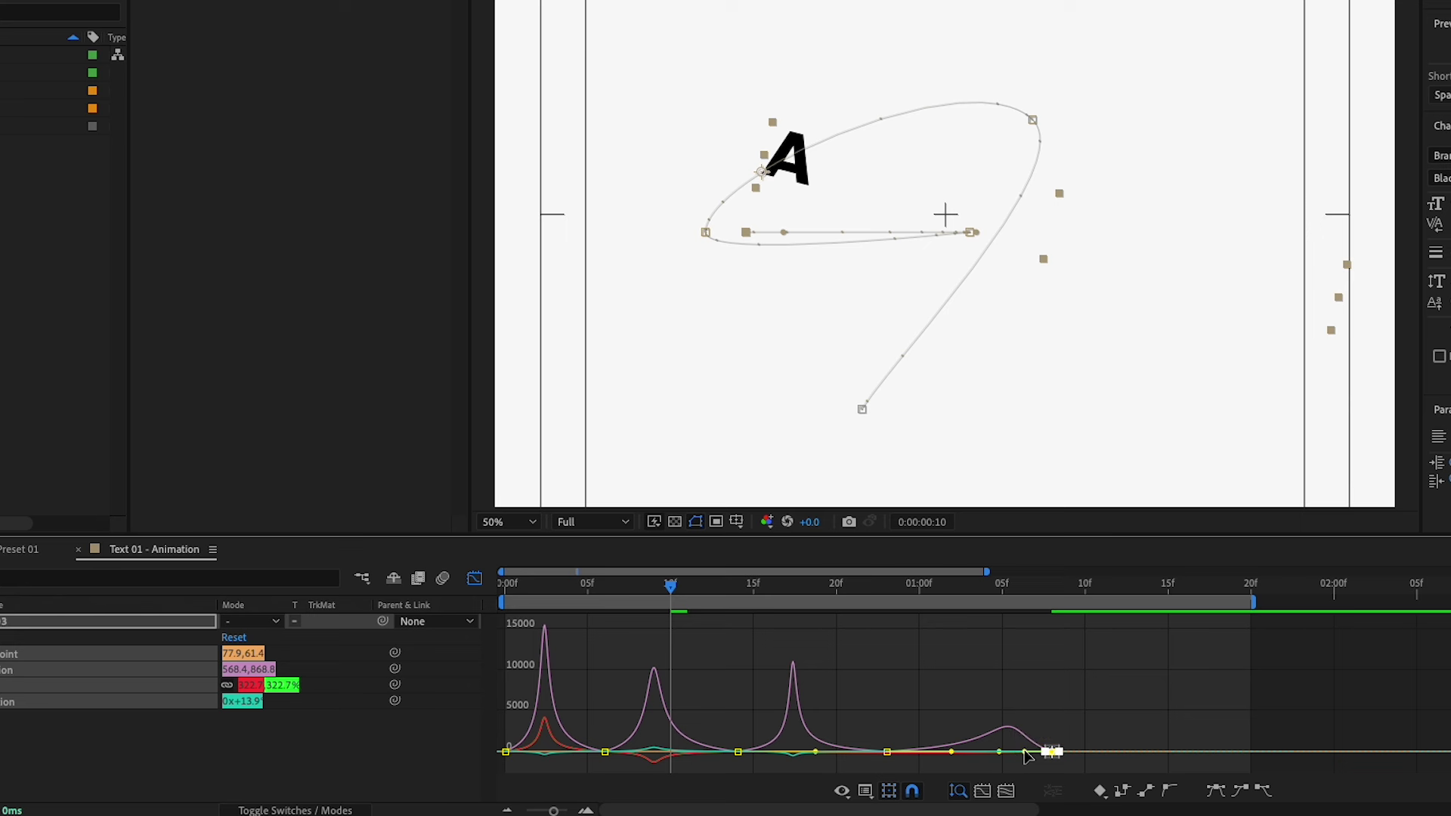
{"action": "left_click_drag", "start_coordinate": [1026, 755], "coordinate": [974, 752]}
{"action": "left_click", "coordinate": [473, 579]}
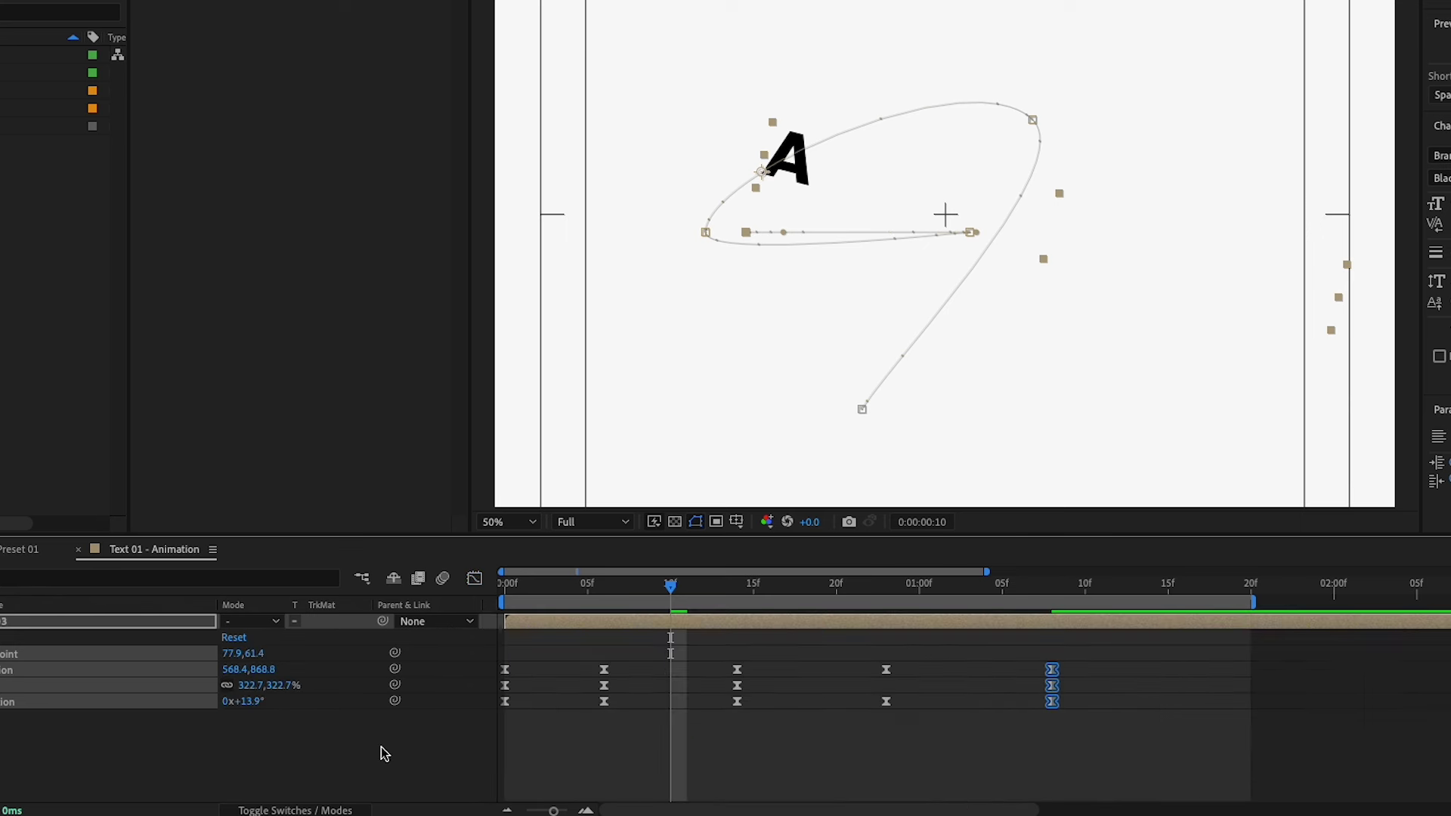
{"action": "left_click", "coordinate": [390, 760]}
{"action": "key", "text": "space"}
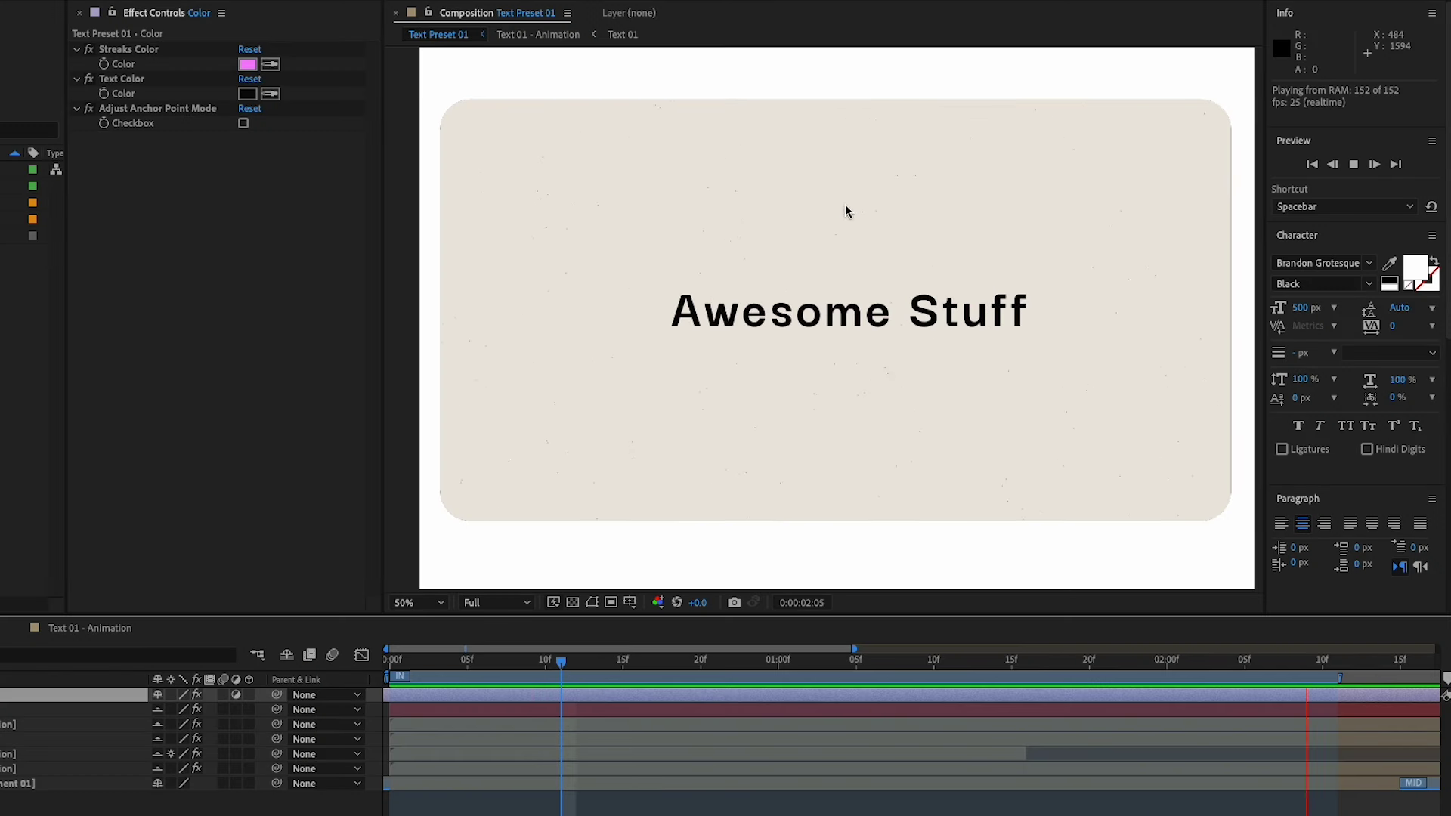
Enable motion blur on the A's layer in Text 01 - Animation, preview it, then scrub Text Preset 01.
{"action": "left_click", "coordinate": [543, 676]}
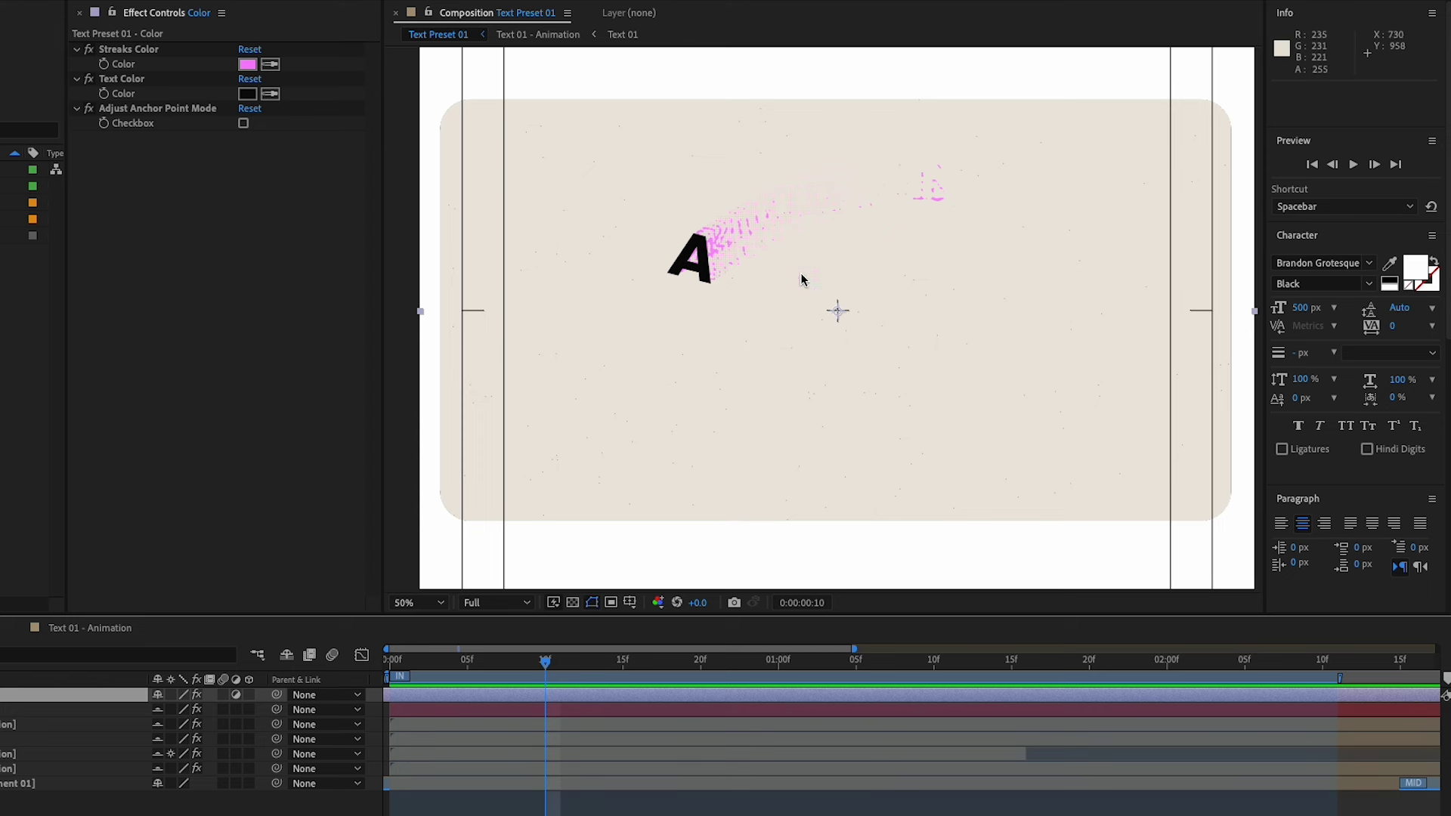
{"action": "left_click", "coordinate": [85, 632]}
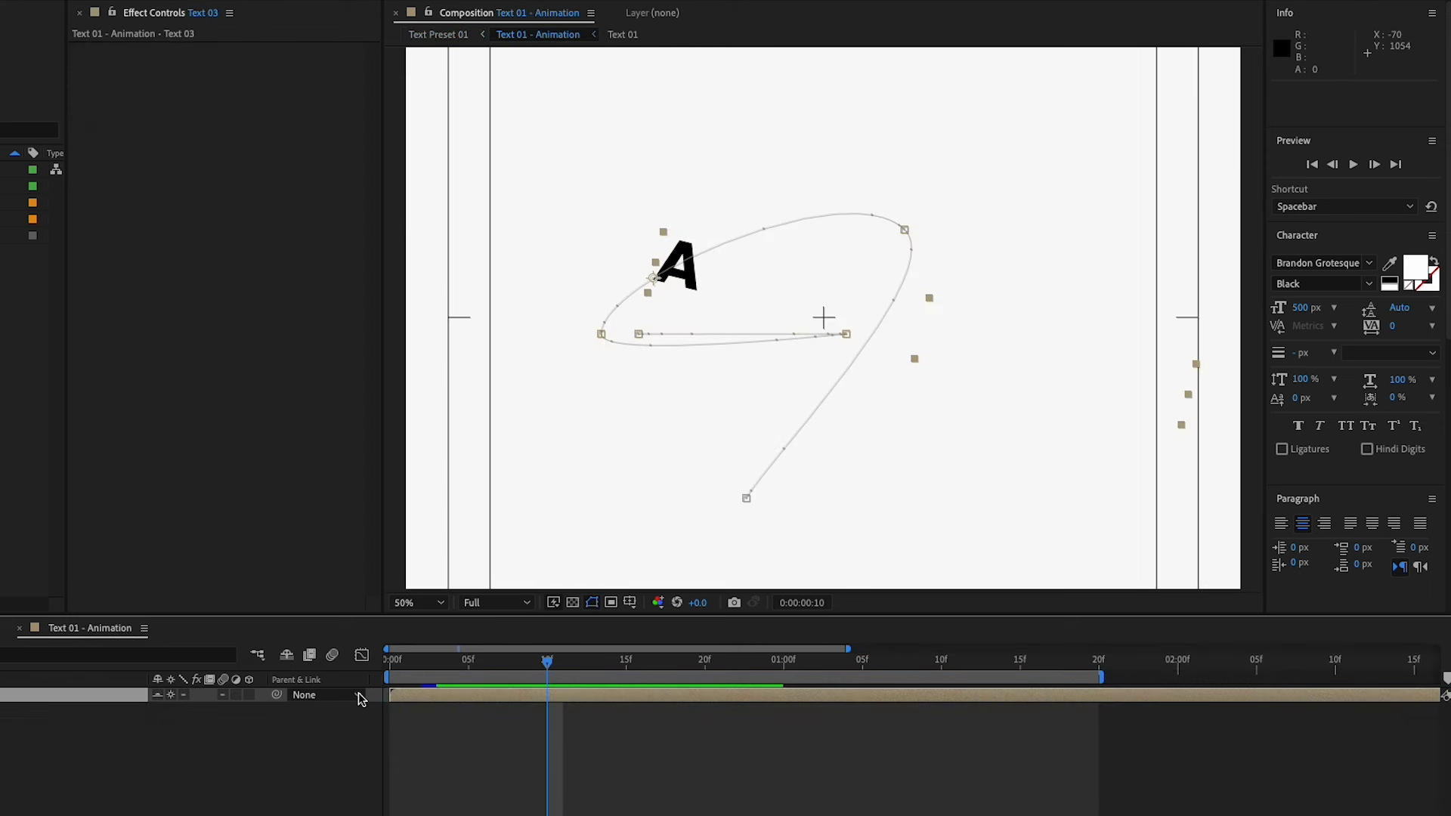
{"action": "left_click", "coordinate": [332, 656]}
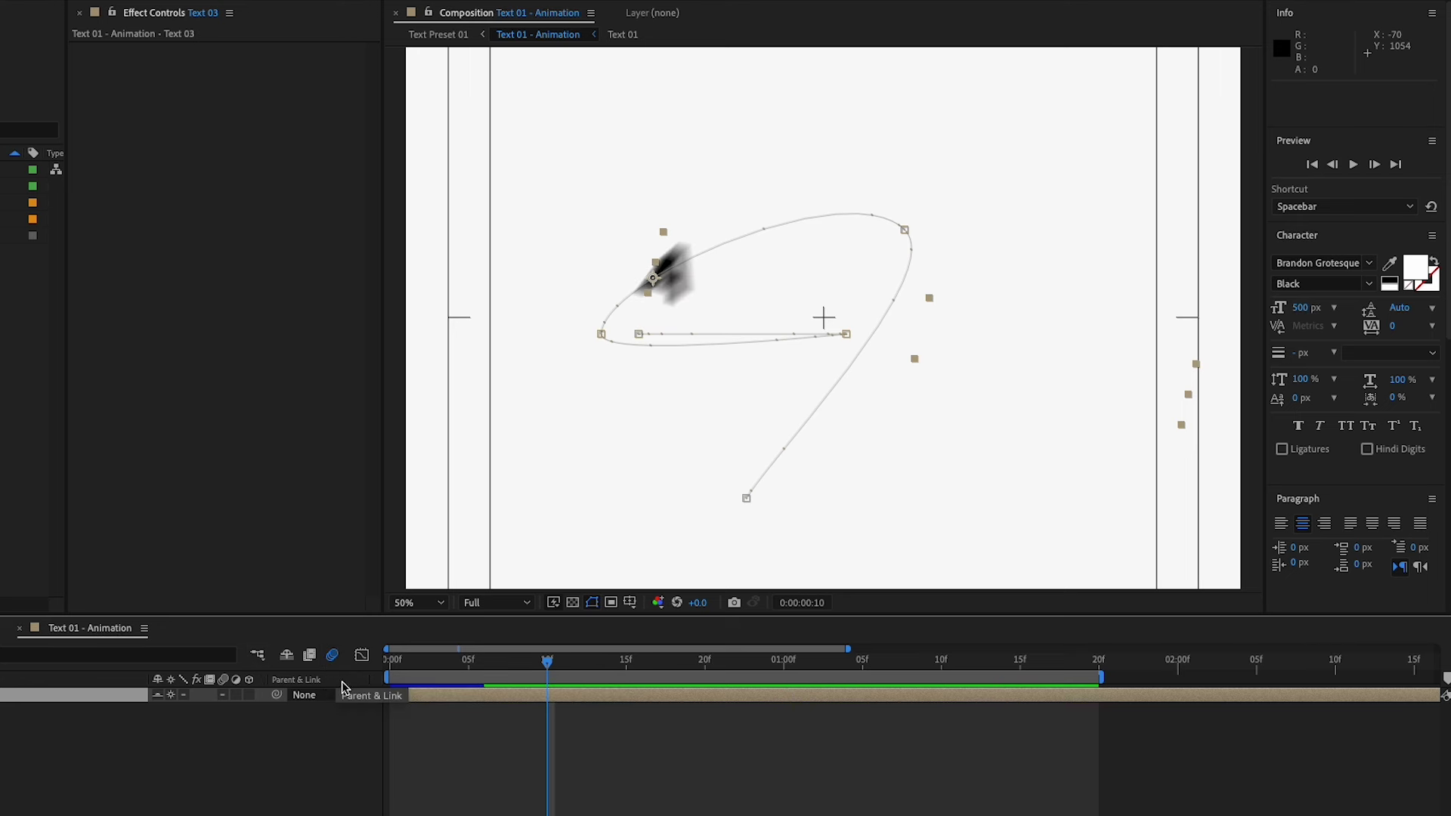
{"action": "key", "text": "space"}
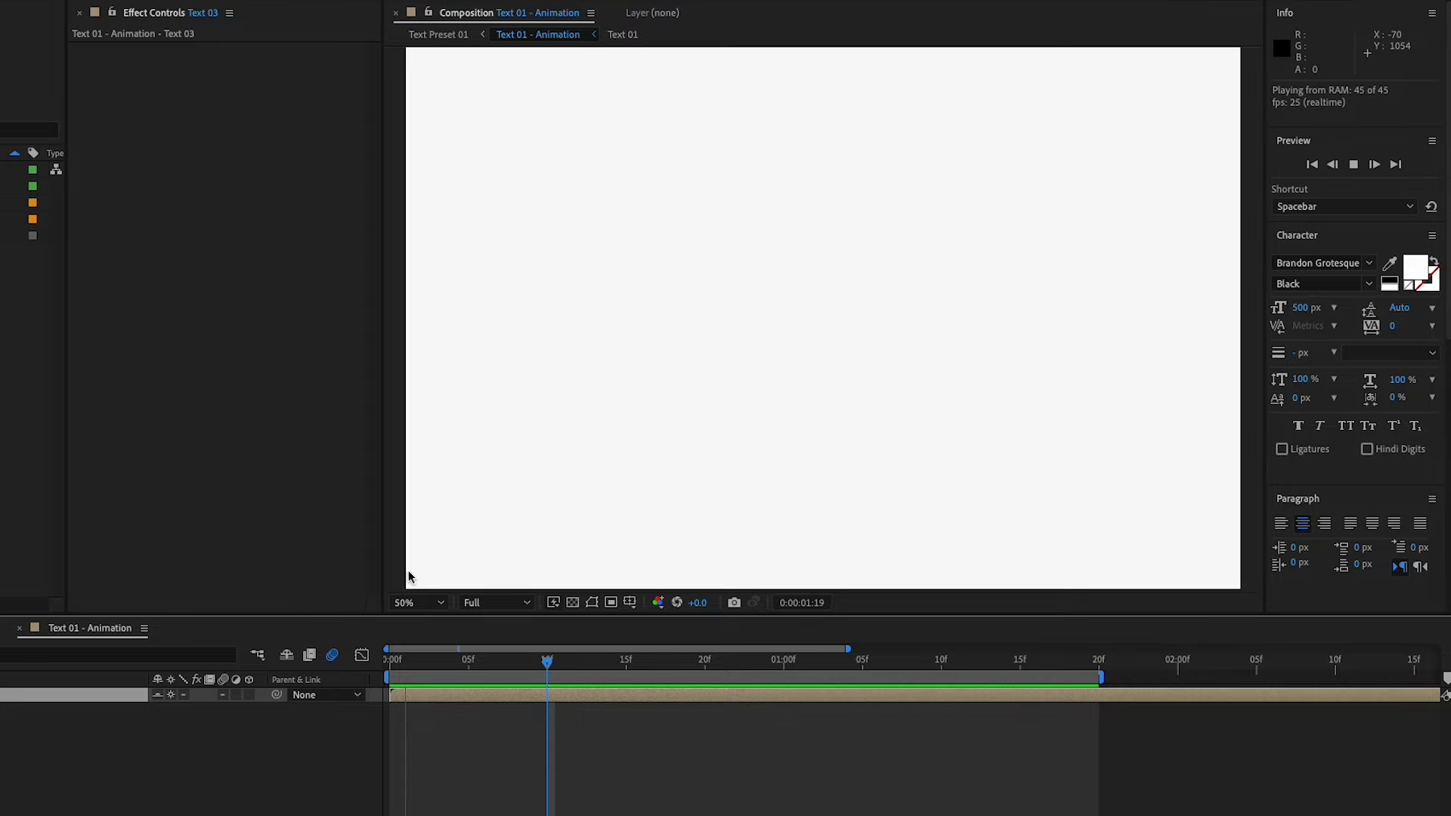
{"action": "key", "text": "space"}
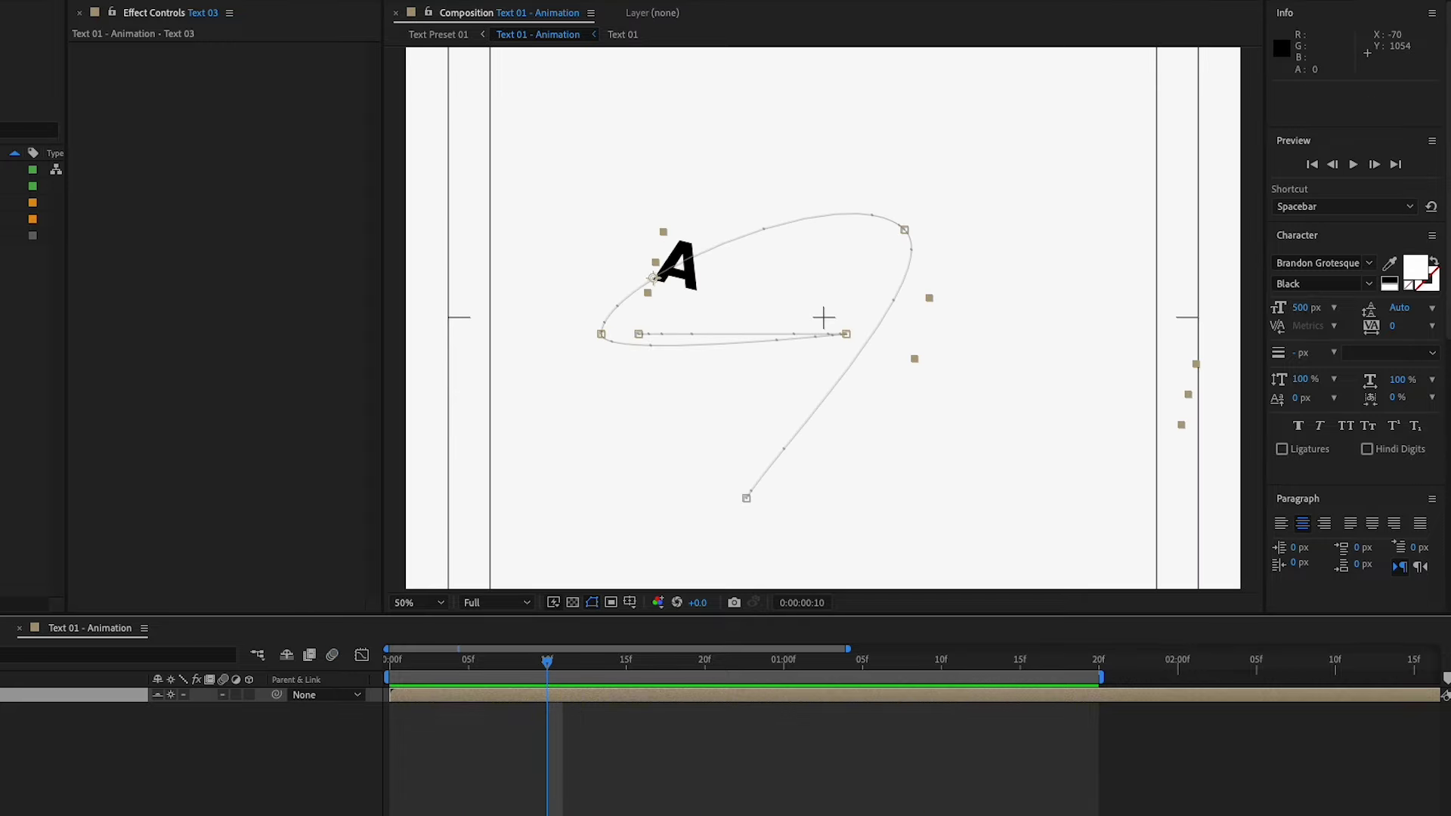
{"action": "left_click", "coordinate": [438, 34]}
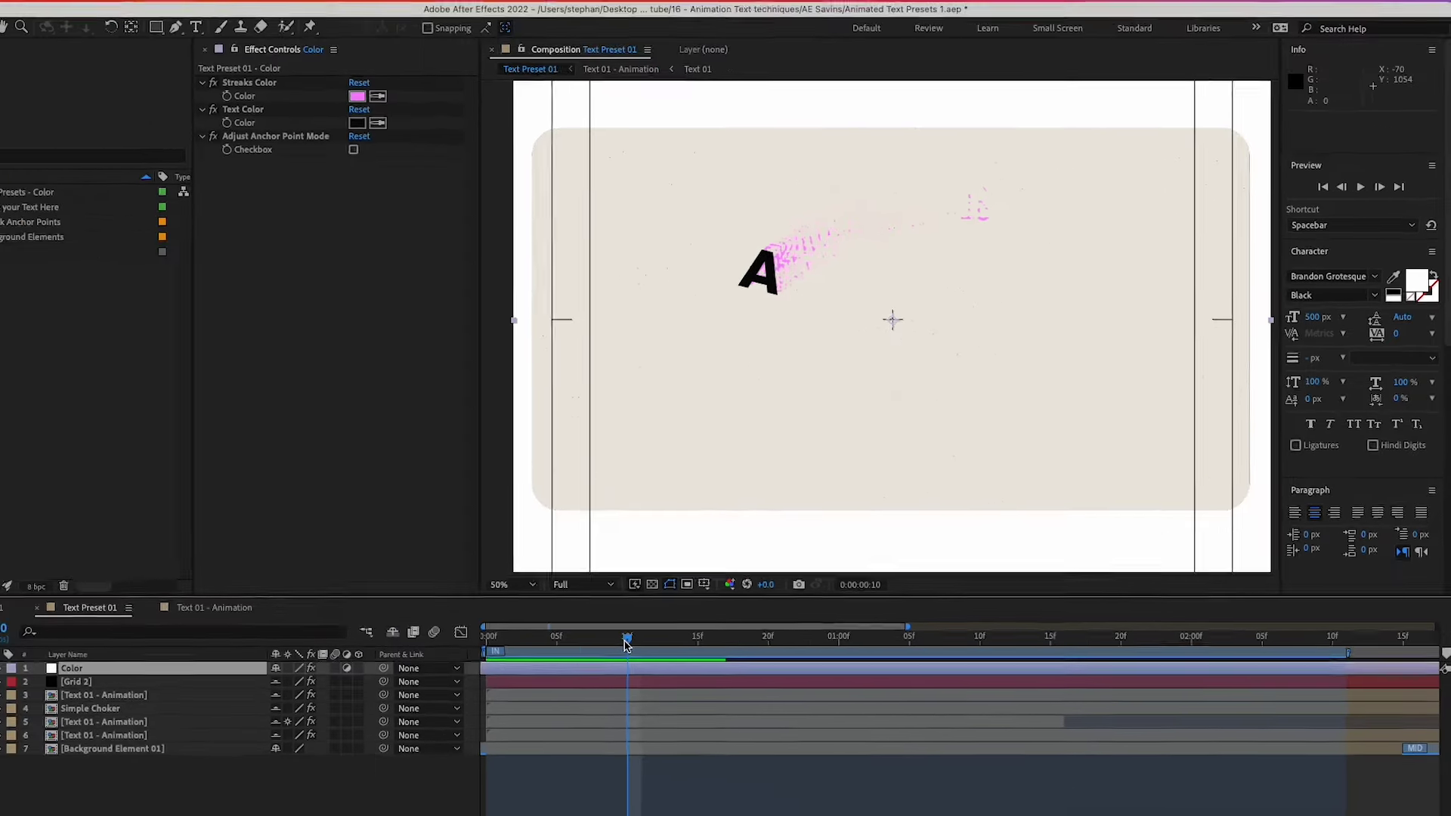
{"action": "mouse_move", "coordinate": [624, 643]}
{"action": "left_mouse_down"}
{"action": "mouse_move", "coordinate": [604, 648]}
{"action": "mouse_move", "coordinate": [755, 655]}
{"action": "left_mouse_up"}
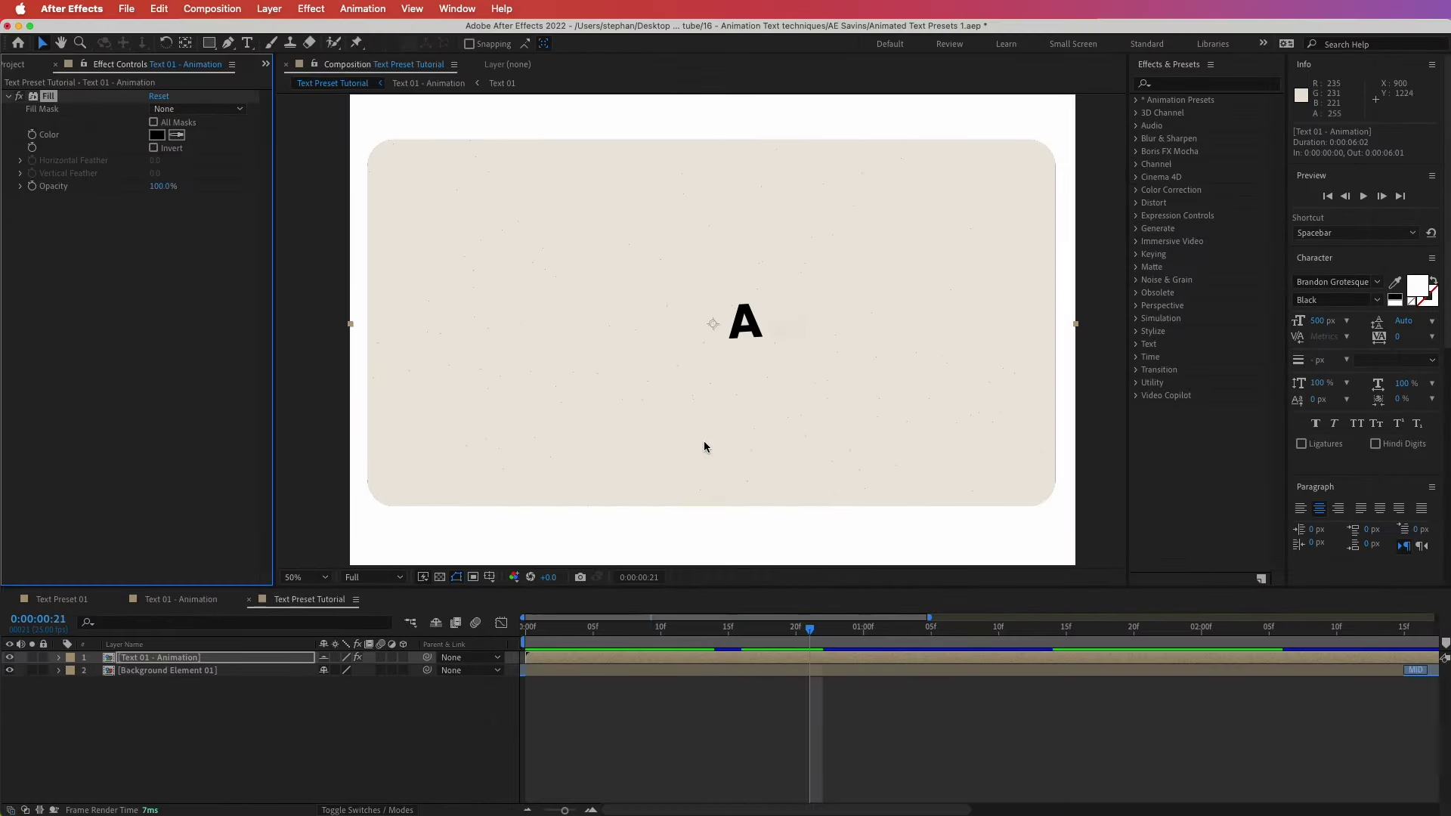
Select the top text layer's Fill effect and scrub to 0:00:01:01, where Awesome is complete.
{"action": "left_click", "coordinate": [136, 659]}
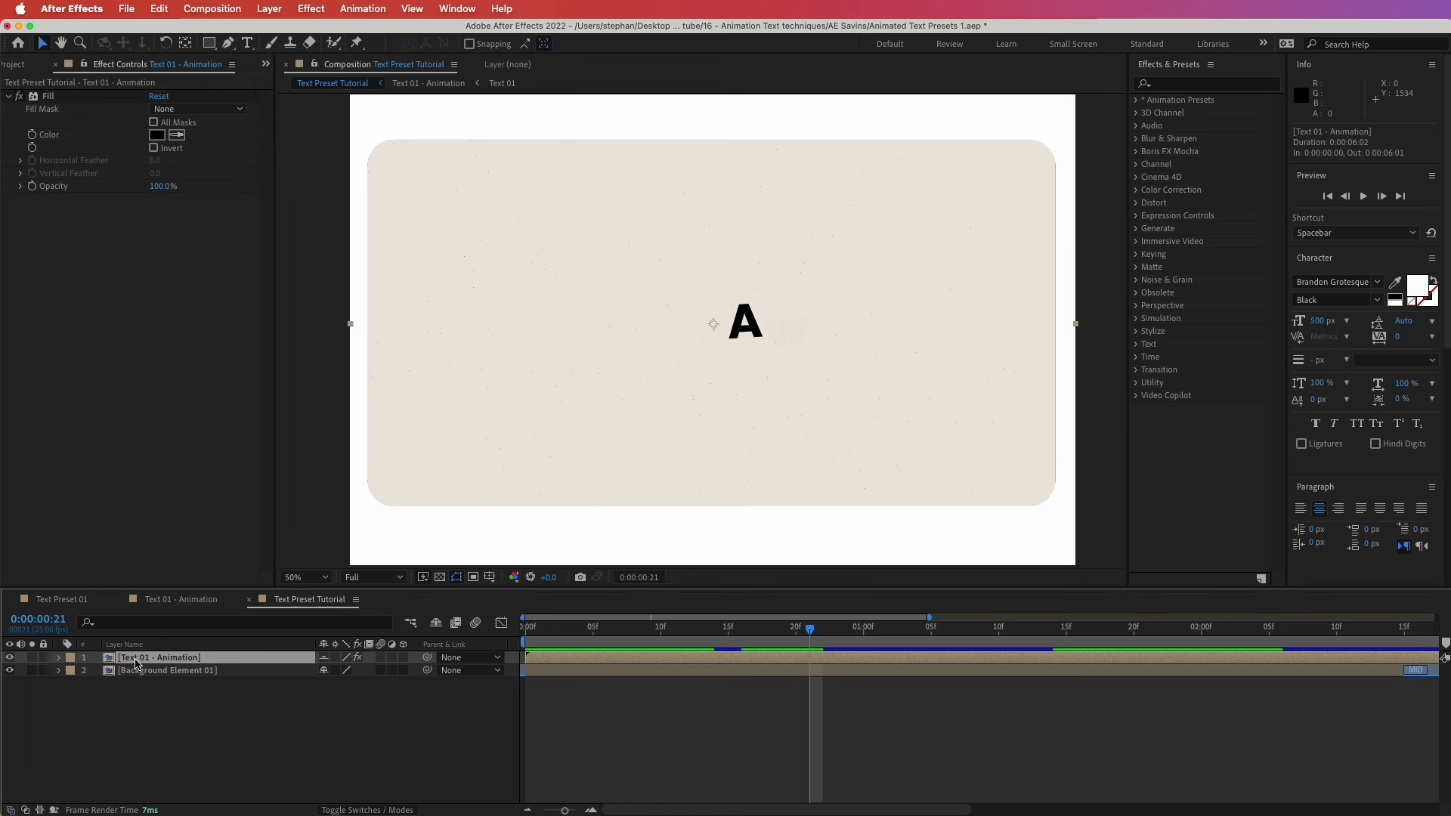
{"action": "left_click", "coordinate": [160, 603]}
{"action": "left_click", "coordinate": [299, 600]}
{"action": "left_click", "coordinate": [49, 98]}
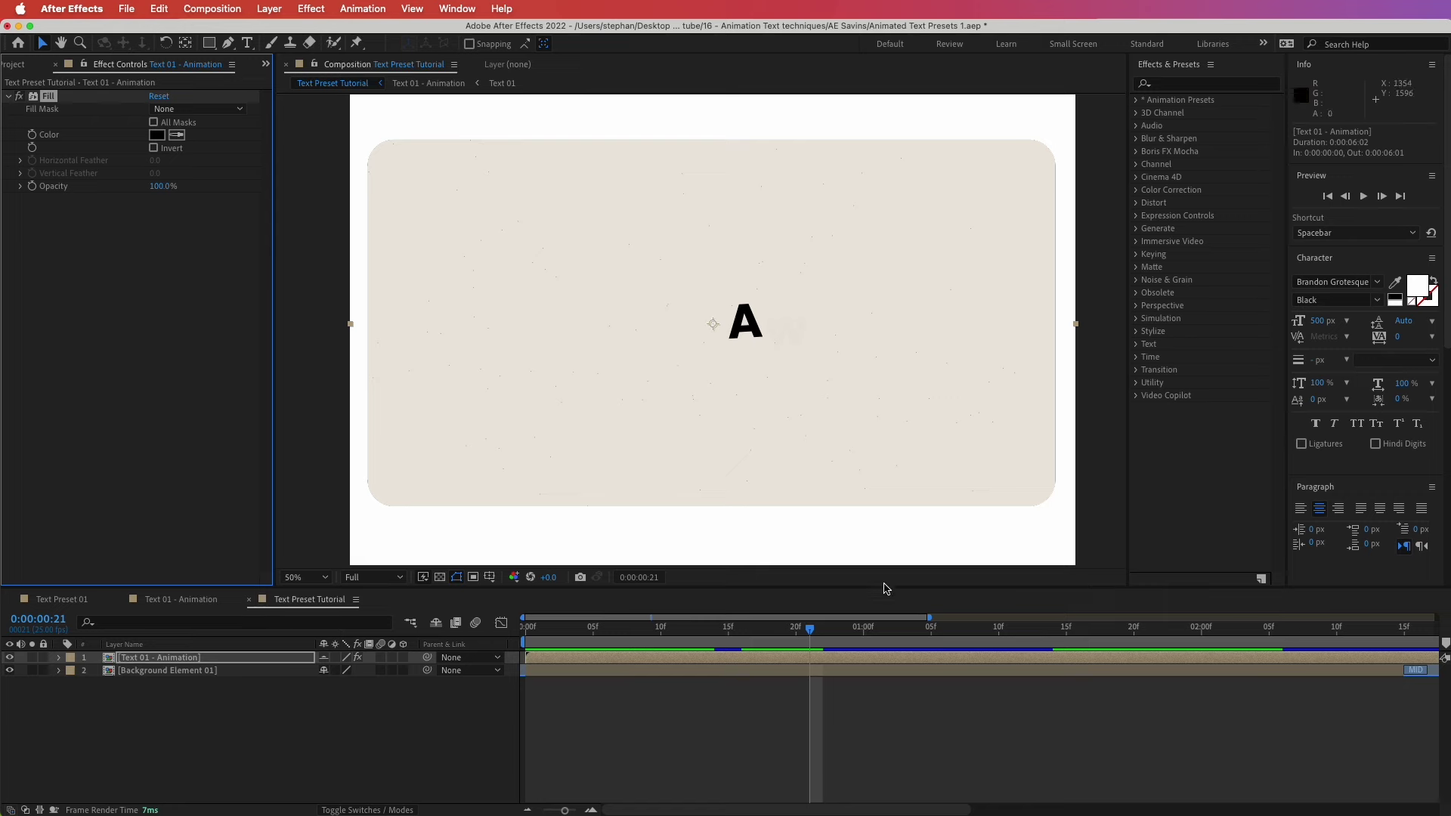
{"action": "left_click_drag", "start_coordinate": [839, 638], "coordinate": [879, 672]}
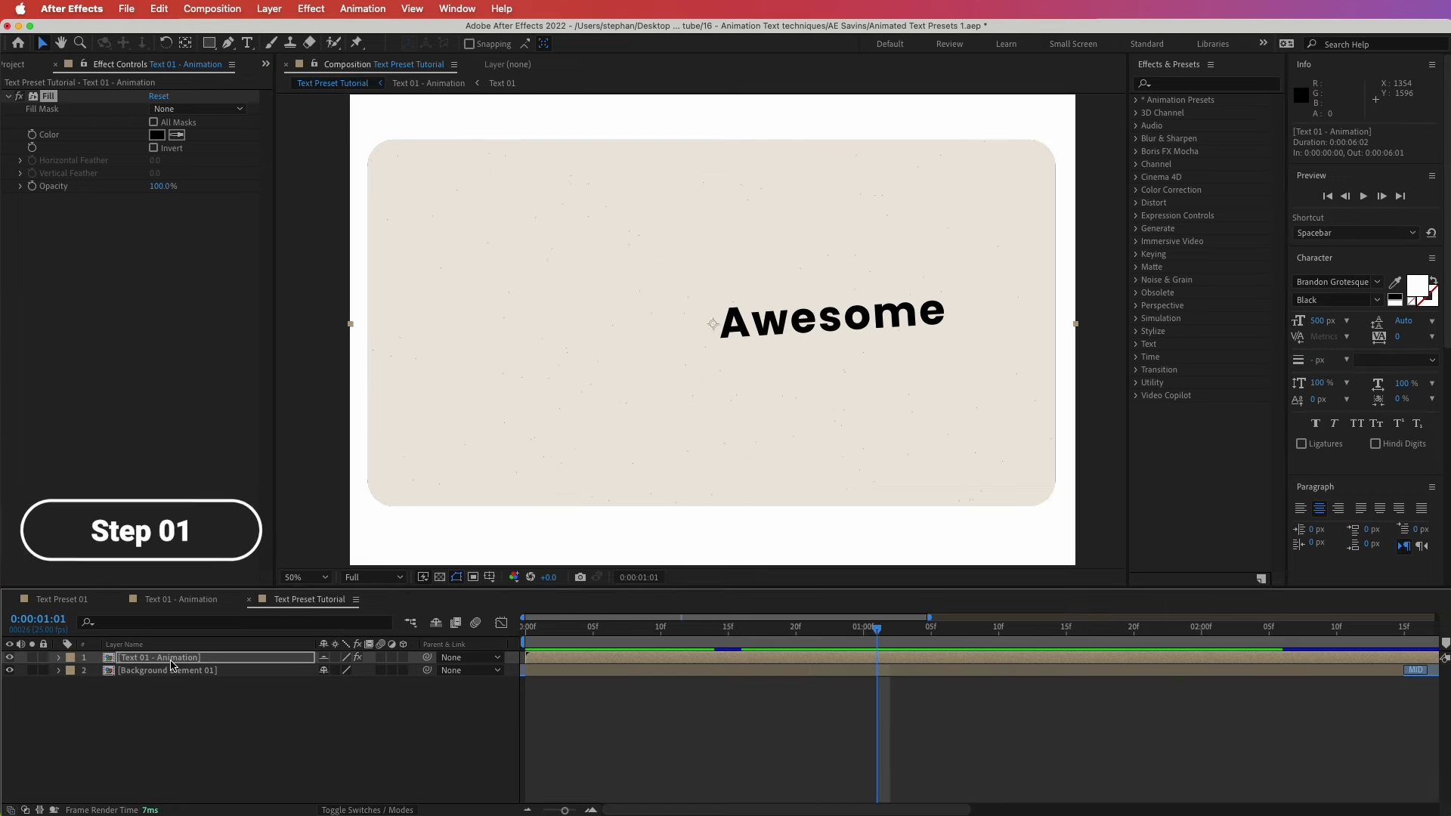
Duplicate the Text 01 - Animation layer, solo the copy, and delete its Fill effect.
{"action": "left_click", "coordinate": [171, 664]}
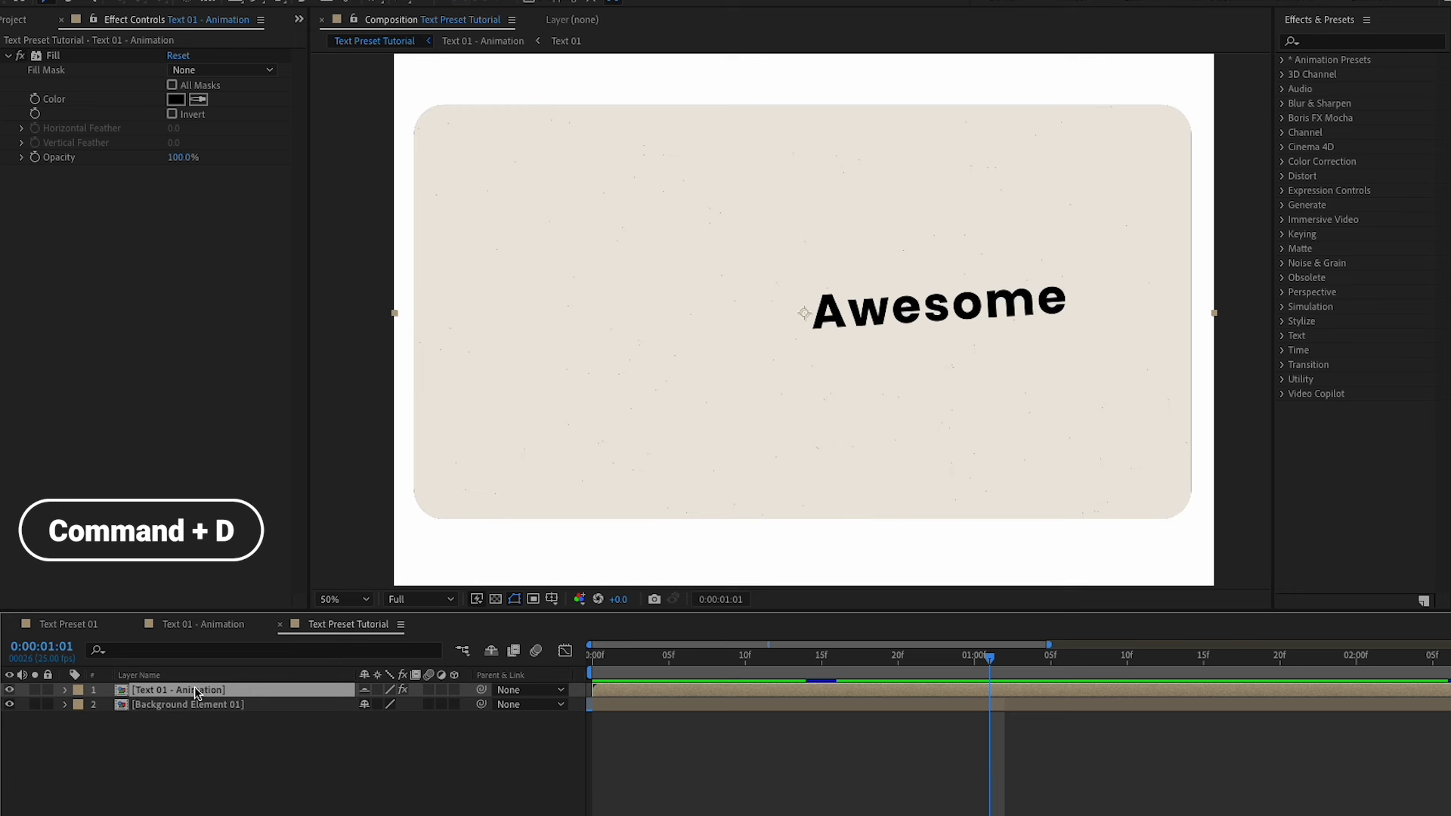
{"action": "key", "text": "super+d"}
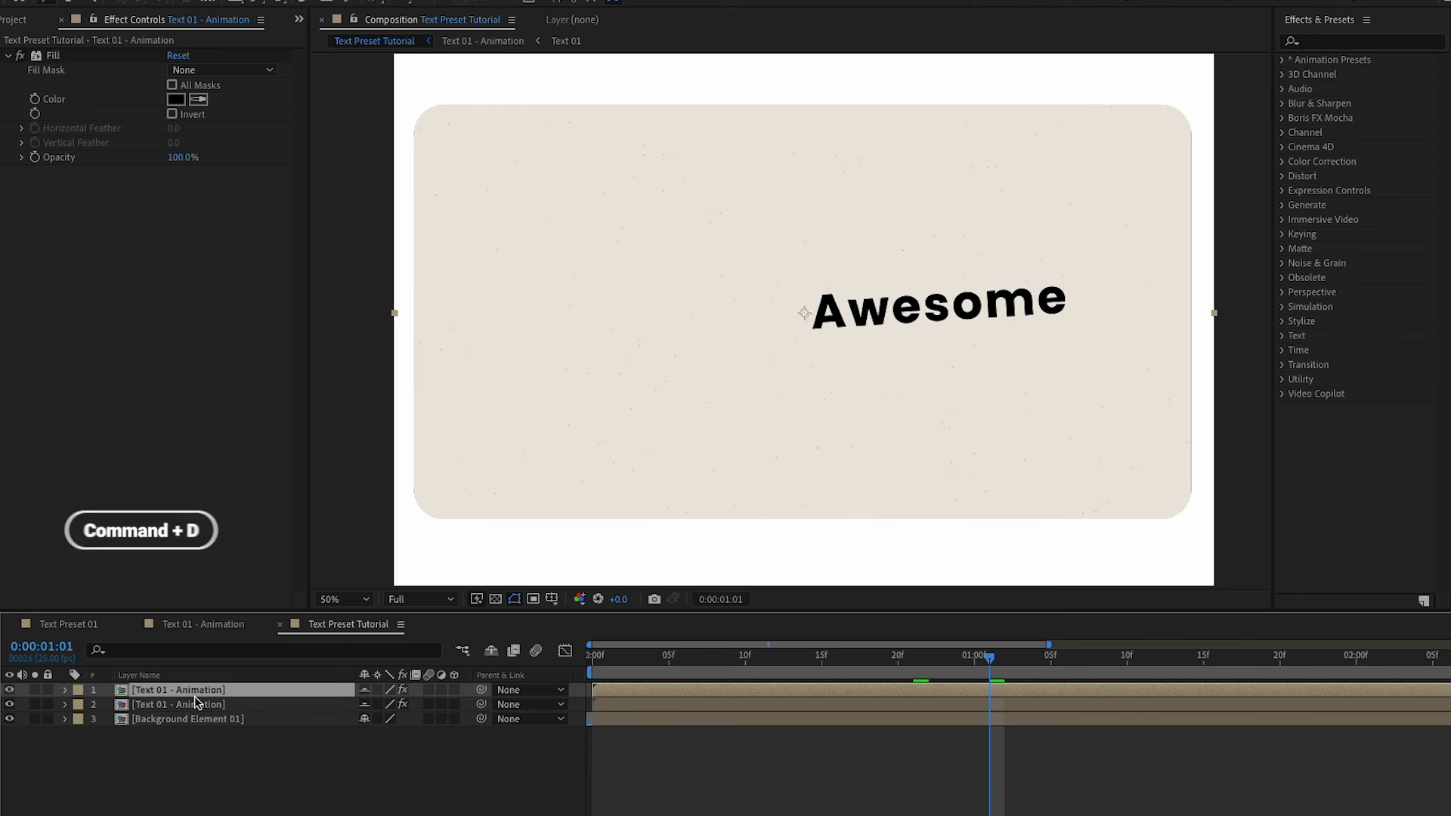
{"action": "left_click", "coordinate": [187, 702]}
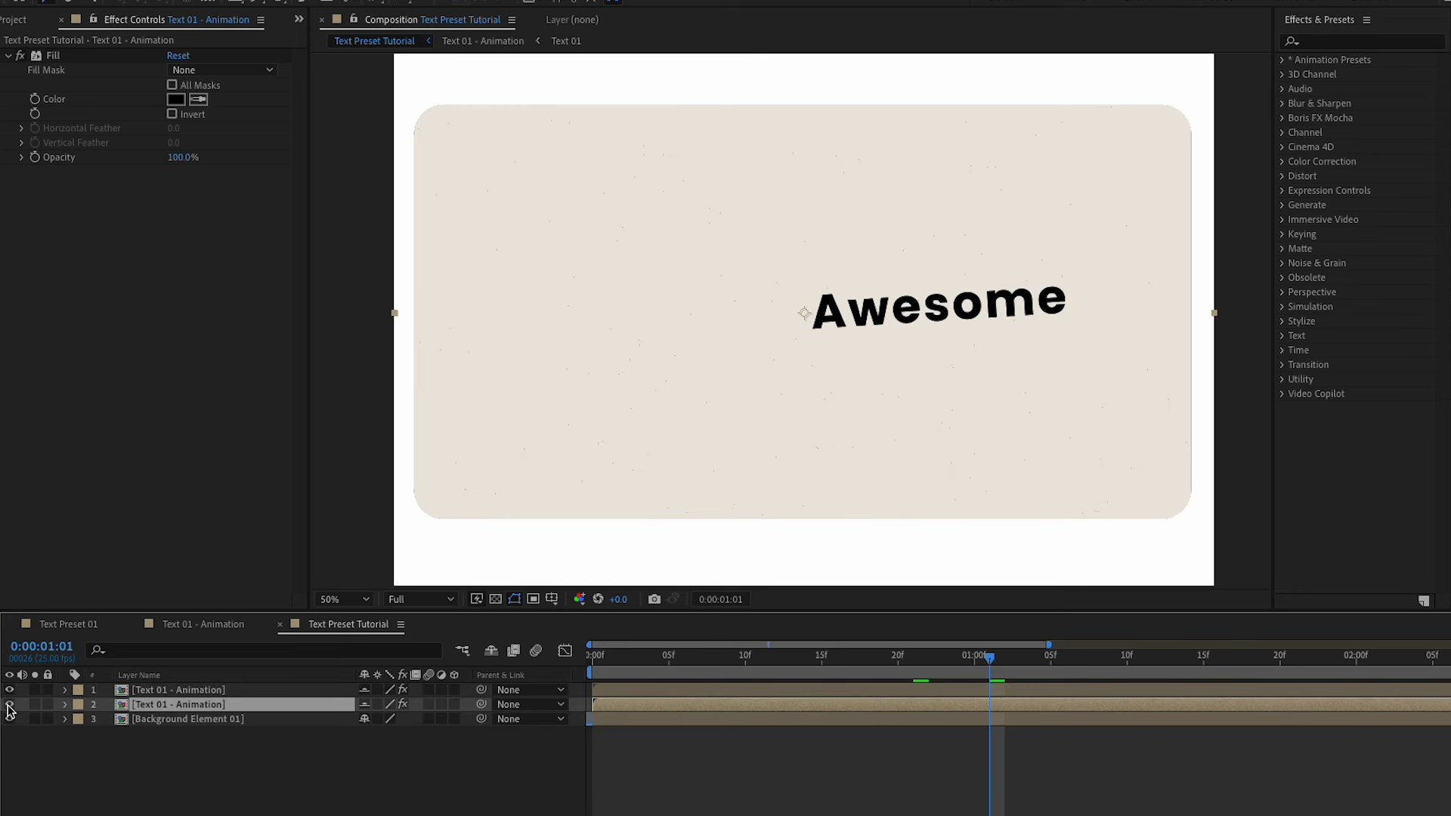
{"action": "left_click", "coordinate": [34, 704]}
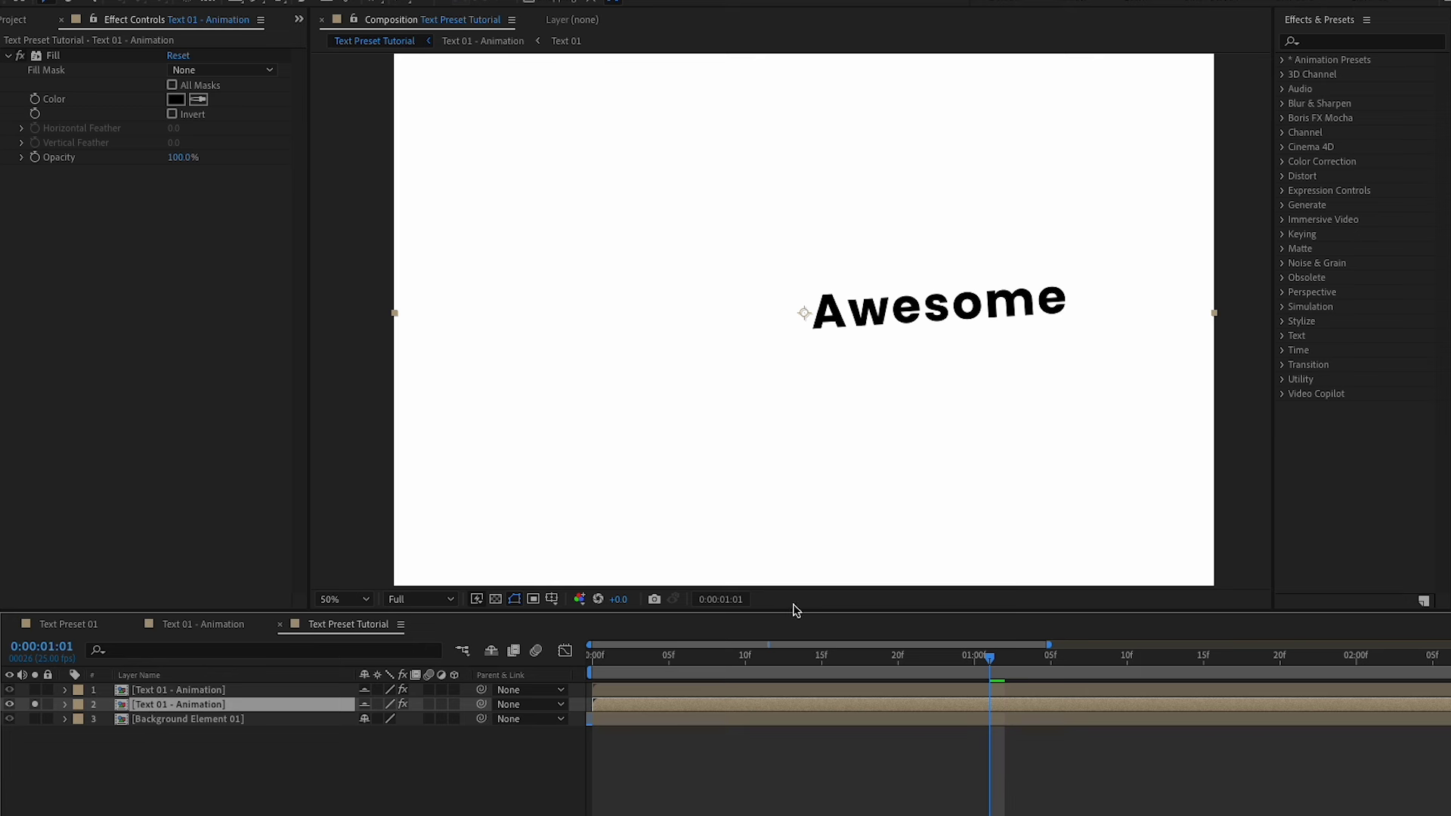
{"action": "left_click", "coordinate": [54, 57]}
{"action": "key", "text": "Delete"}
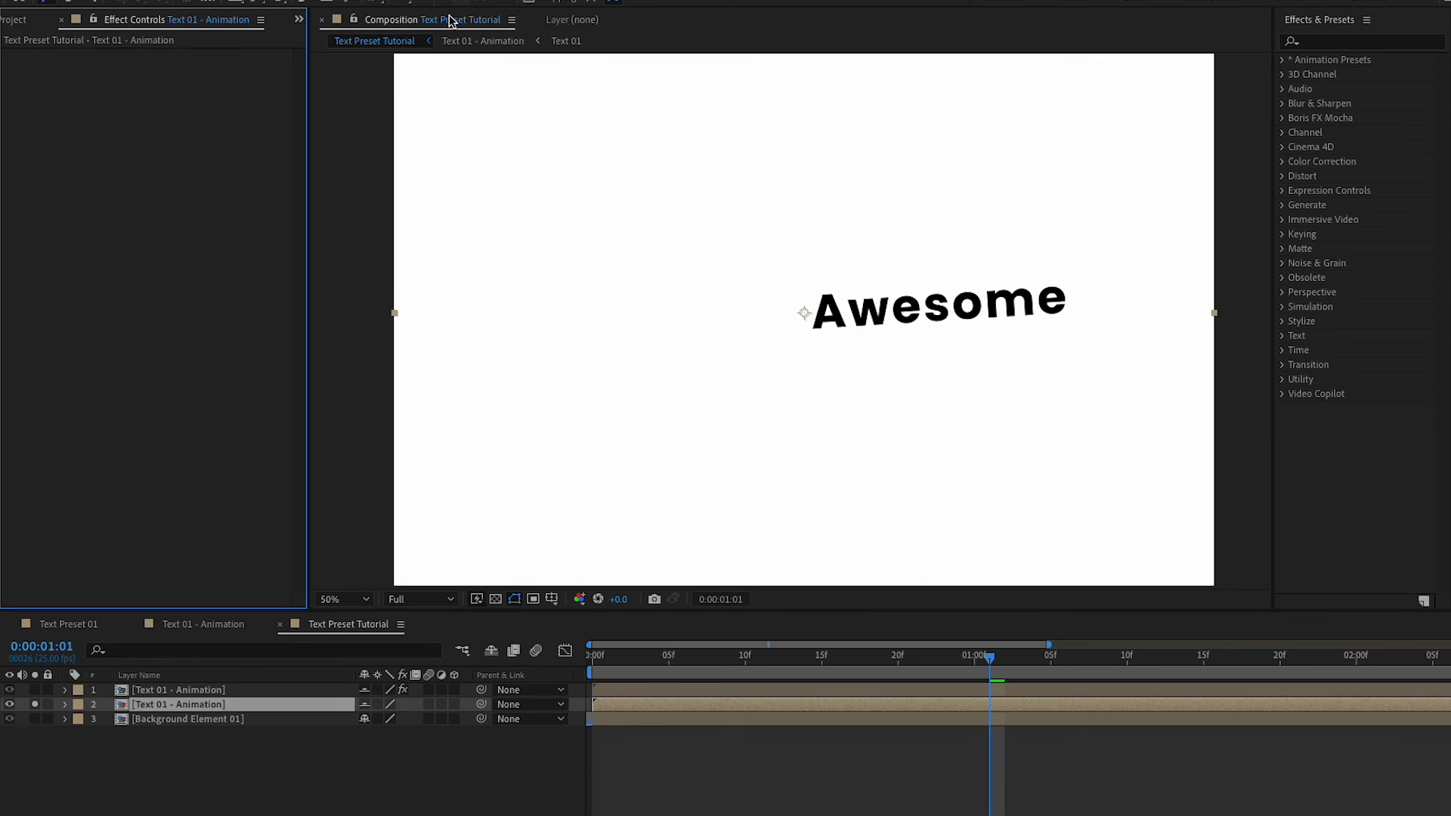
Apply Simple Choker to the duplicate and zoom to 100% on the A at frame 8.
{"action": "left_click", "coordinate": [1383, 42]}
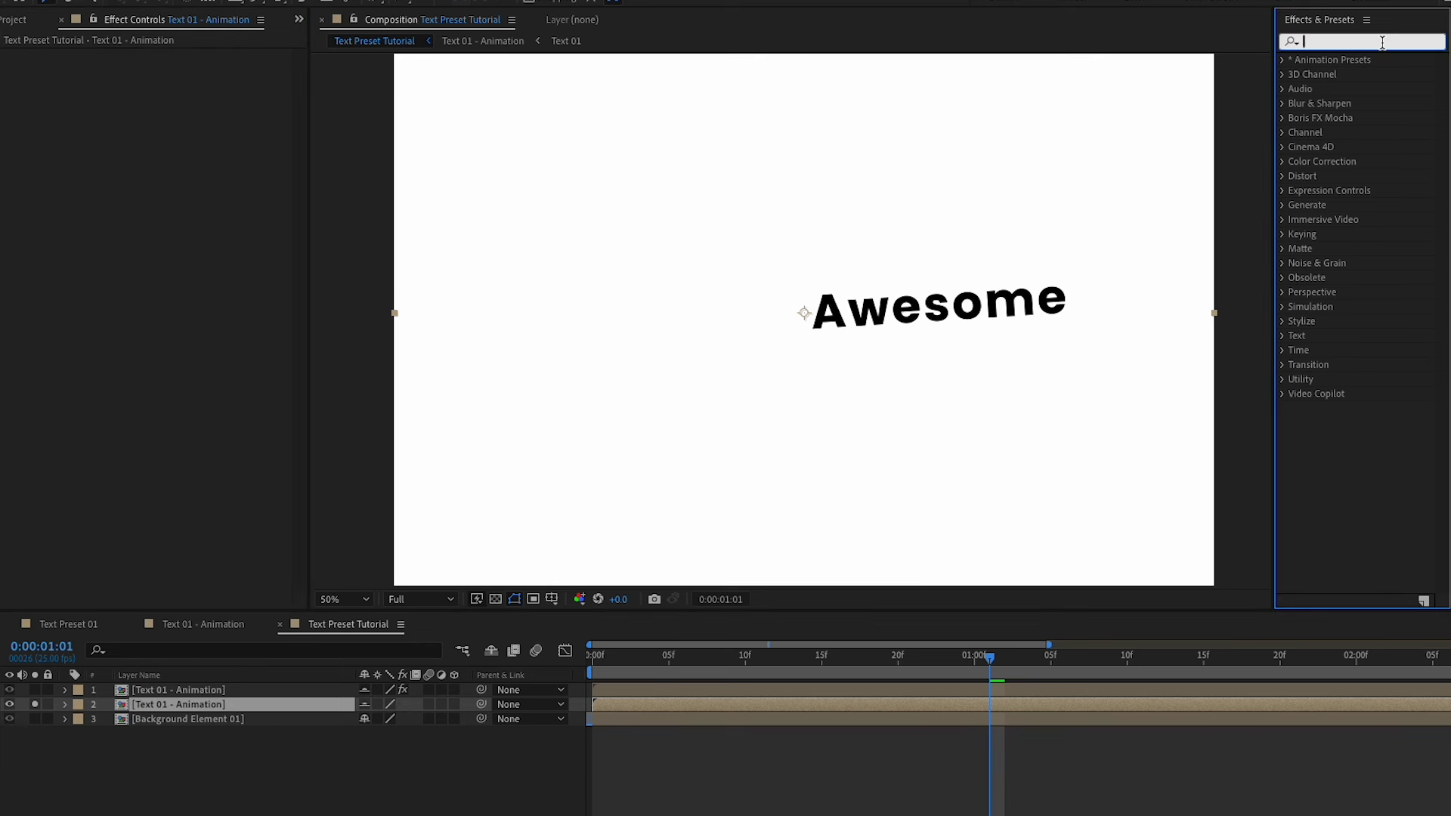
{"action": "type", "text": "simple"}
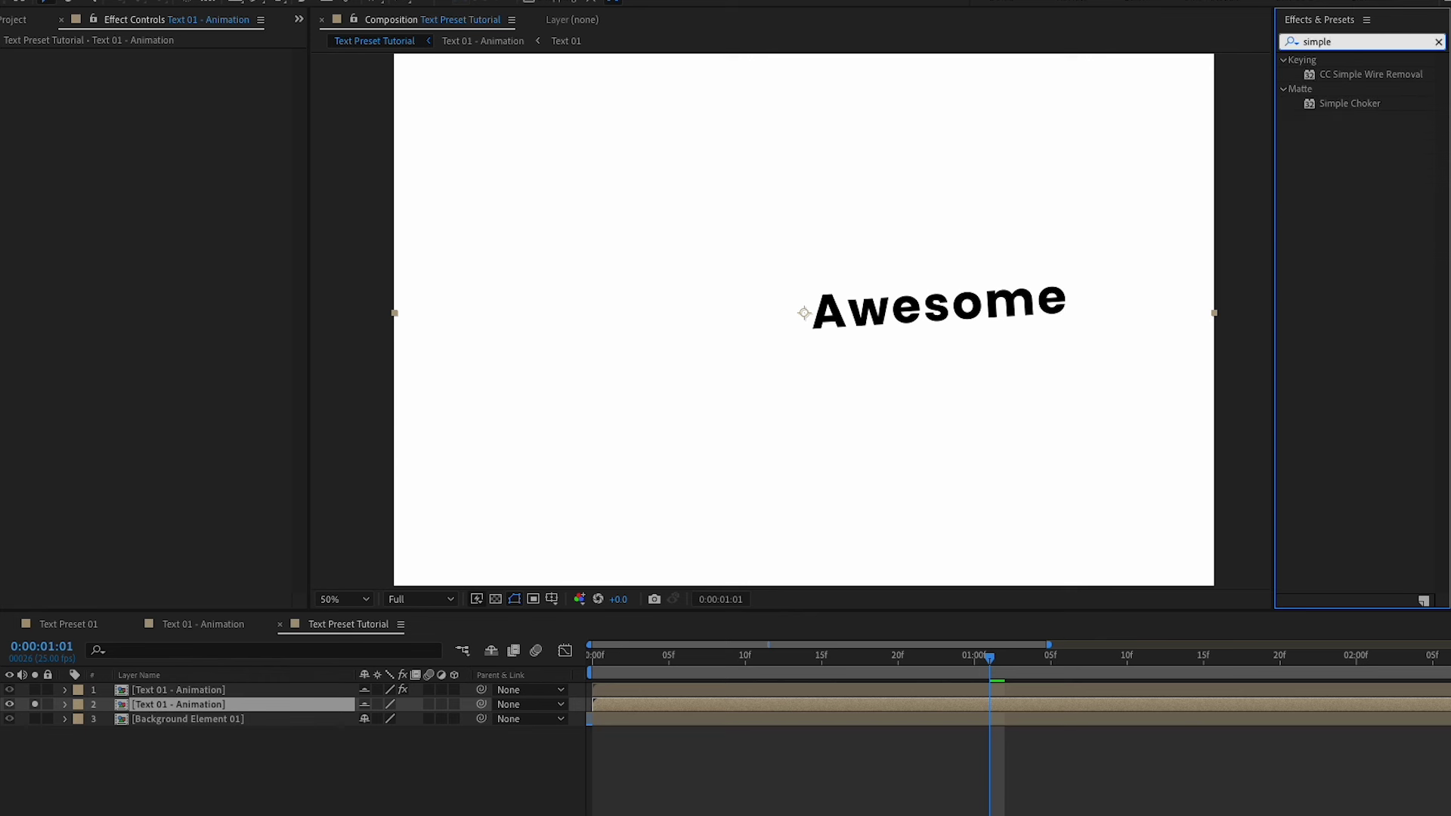
{"action": "left_click_drag", "start_coordinate": [1368, 103], "coordinate": [217, 242]}
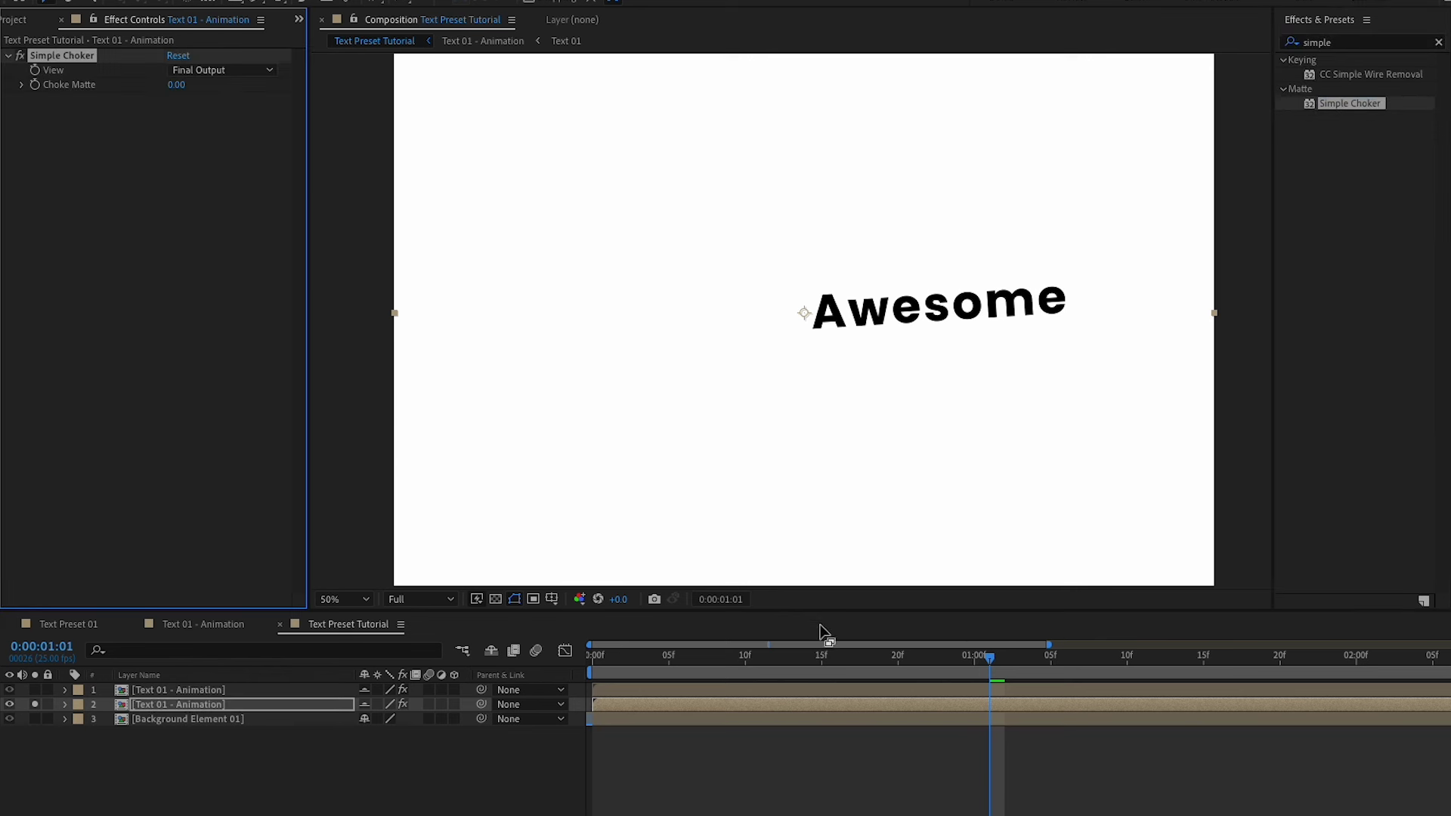
{"action": "left_click", "coordinate": [727, 668]}
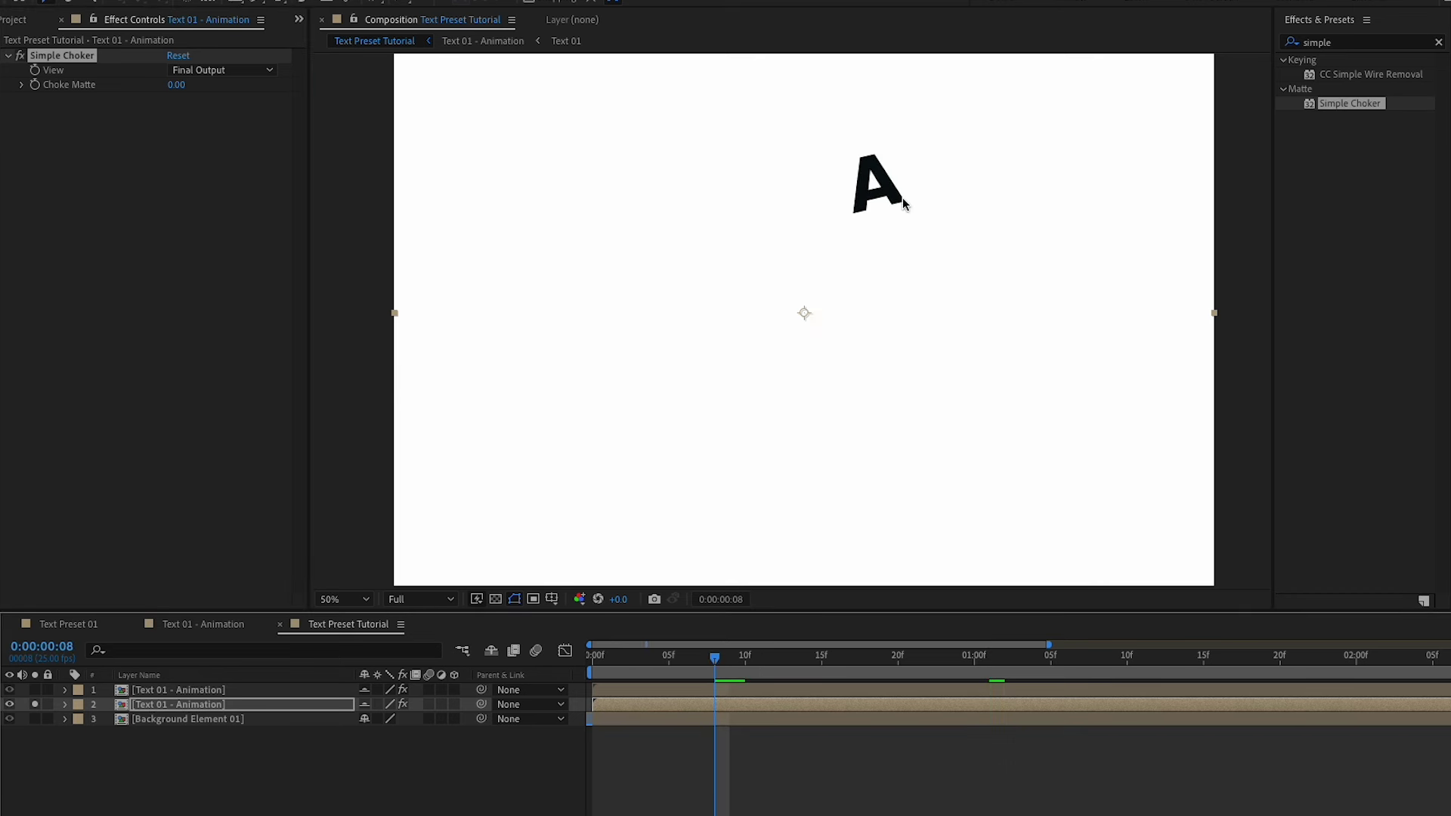
{"action": "key", "text": "period"}
{"action": "left_click_drag", "start_coordinate": [897, 229], "coordinate": [803, 463]}
Set Choke Matte to 5.30, zoom back to 50%, then unsolo and hide the choked layer.
{"action": "left_click_drag", "start_coordinate": [172, 89], "coordinate": [230, 91]}
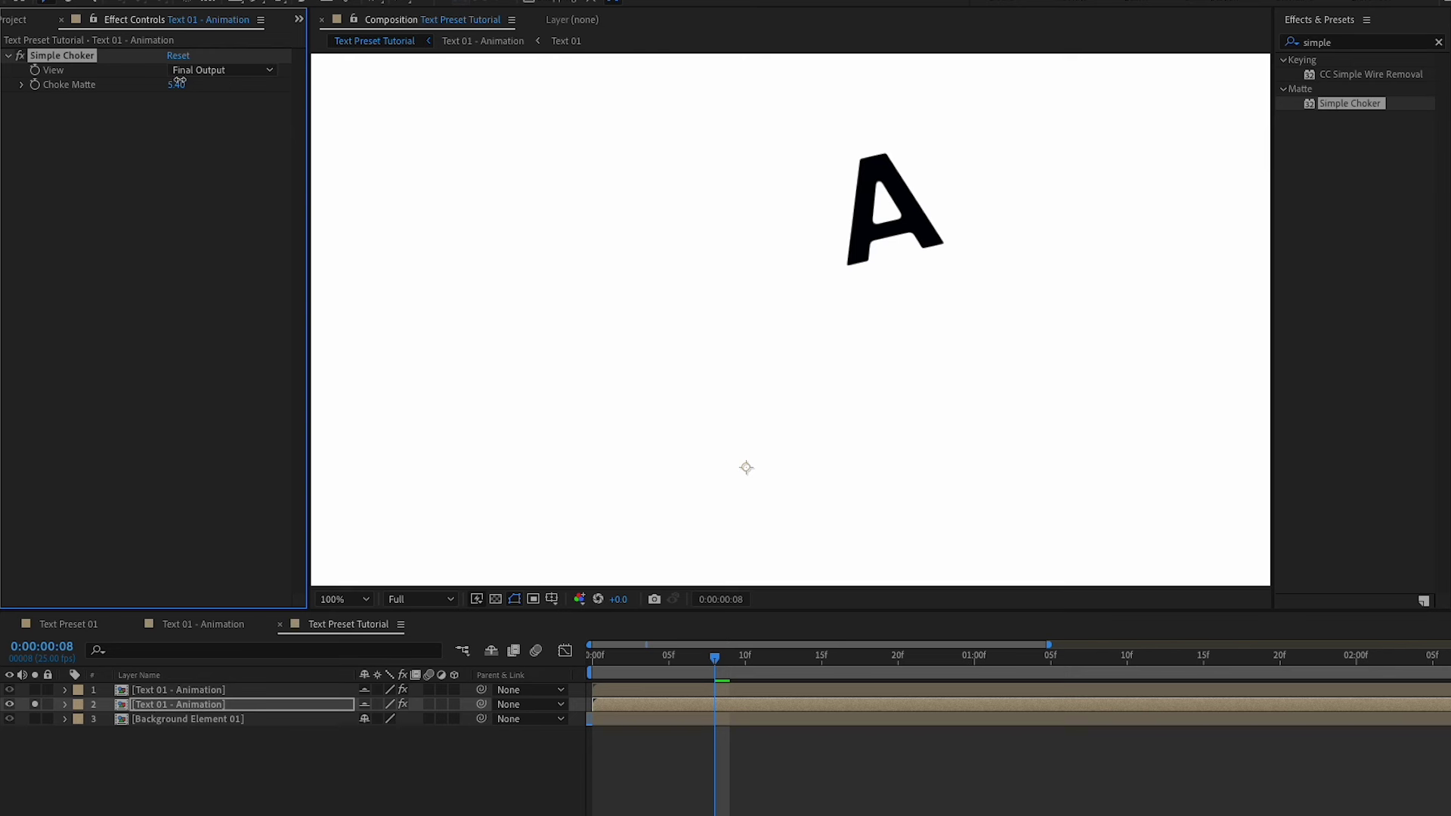
{"action": "left_click_drag", "start_coordinate": [181, 86], "coordinate": [196, 96]}
{"action": "key", "text": "comma"}
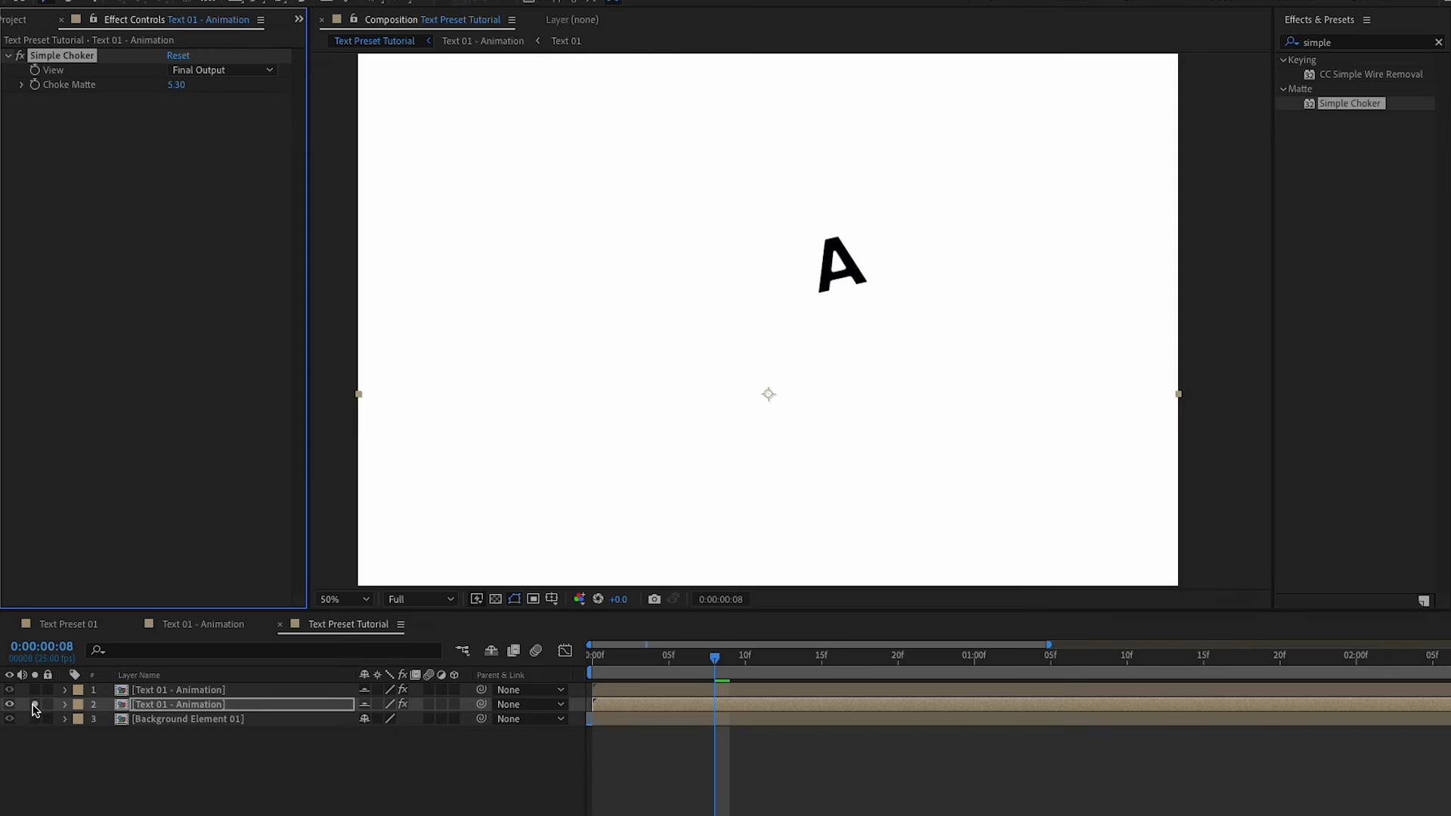
{"action": "left_click", "coordinate": [35, 704]}
{"action": "left_click", "coordinate": [10, 704]}
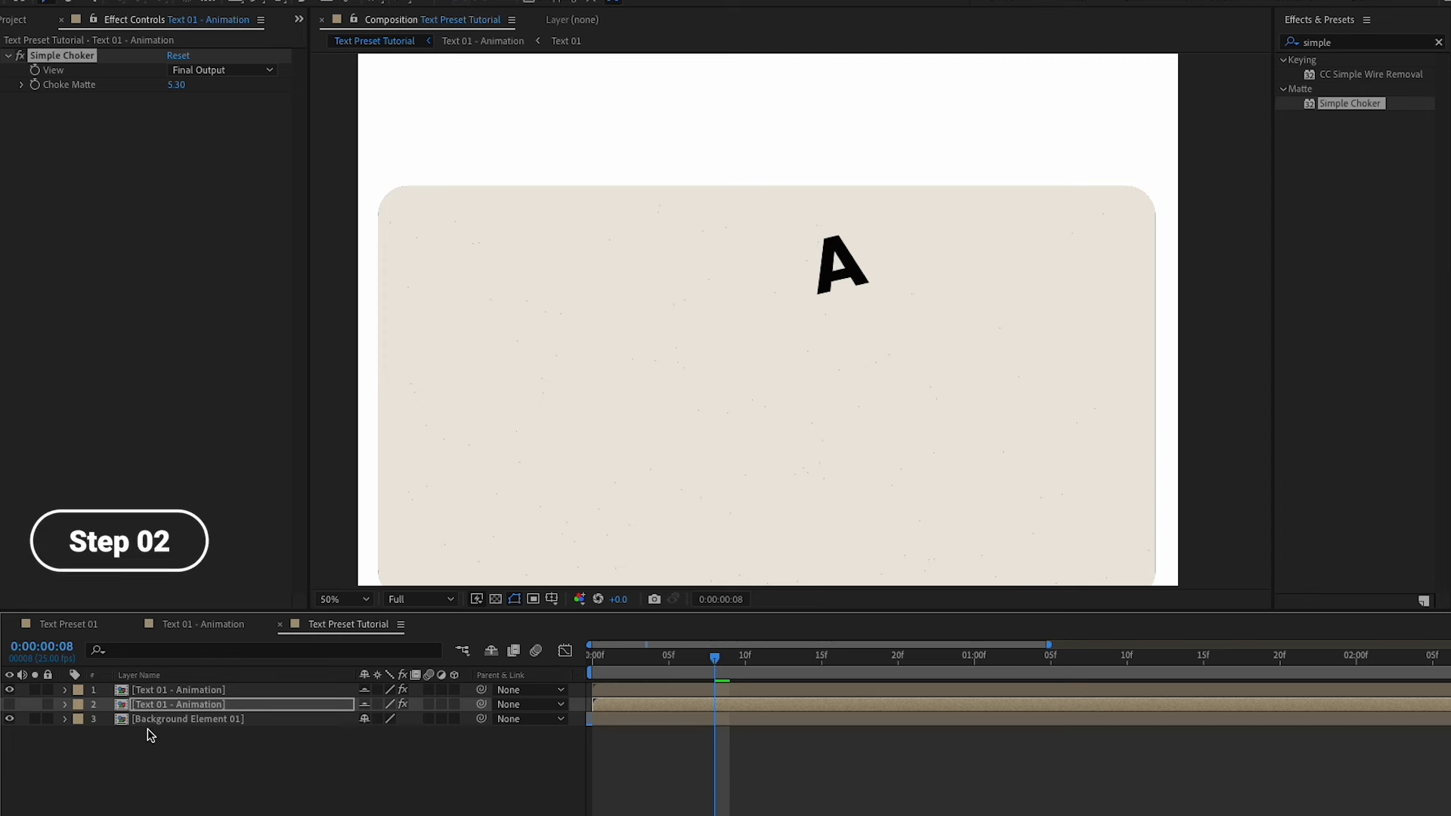
Duplicate the top text layer and move the copy just above the background.
{"action": "left_click", "coordinate": [161, 691]}
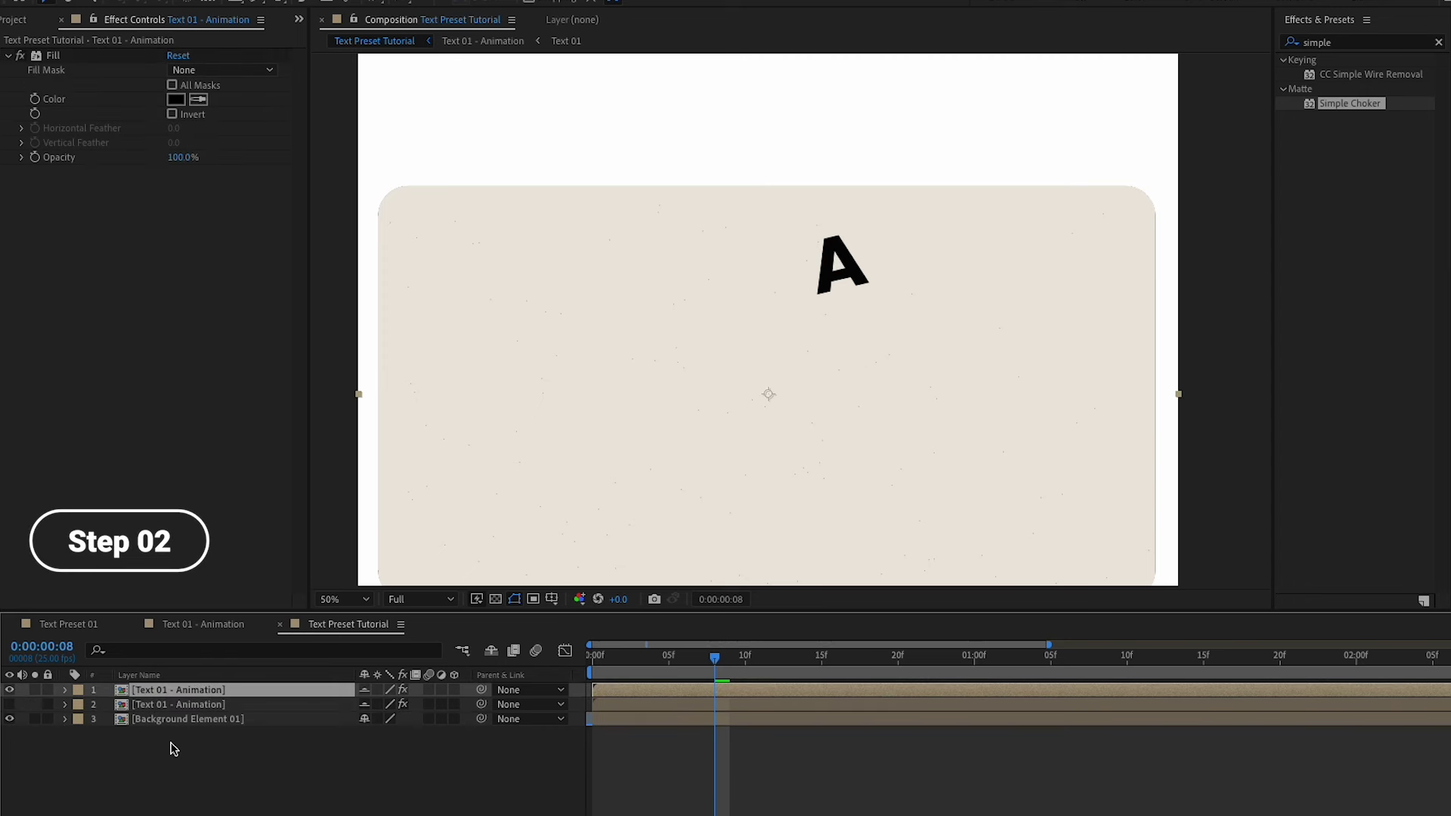
{"action": "key", "text": "ctrl+d"}
{"action": "left_click_drag", "start_coordinate": [170, 689], "coordinate": [168, 735]}
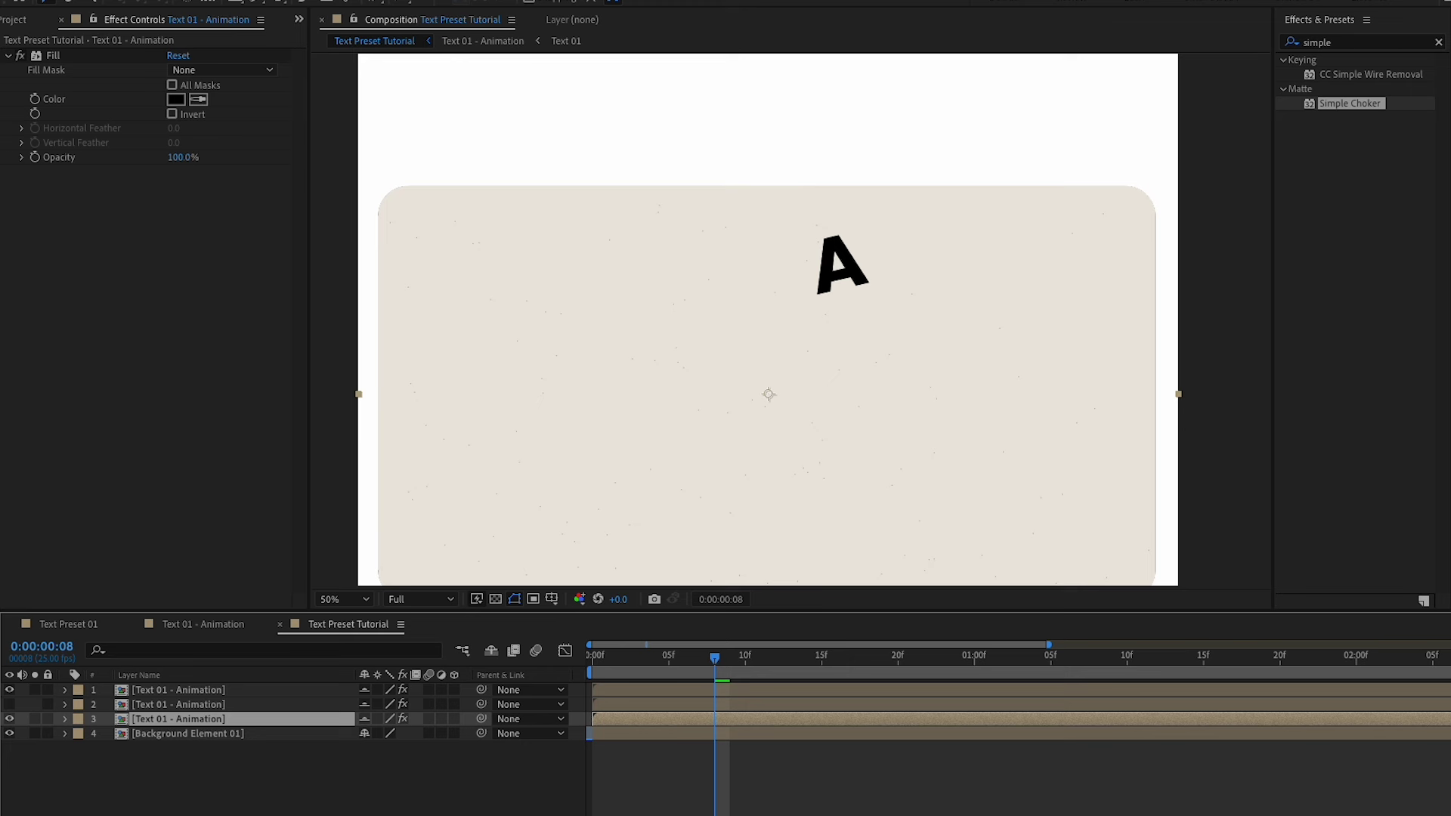
Solo the third text layer, add Set Matte to it, and select layer 2 for renaming.
{"action": "left_click", "coordinate": [35, 720]}
{"action": "left_click_drag", "start_coordinate": [650, 418], "coordinate": [707, 386]}
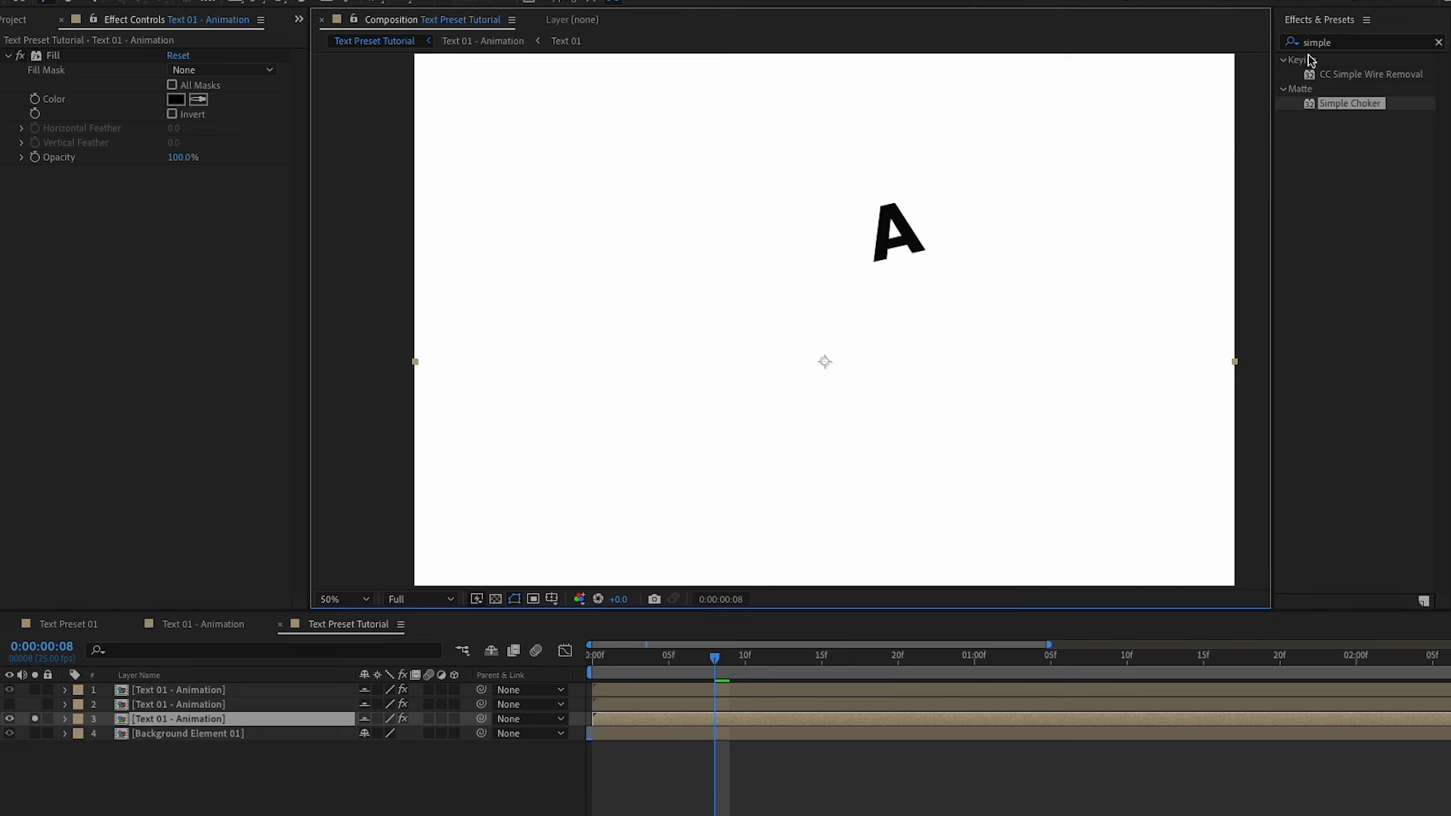
{"action": "left_click", "coordinate": [1338, 43]}
{"action": "type", "text": "set"}
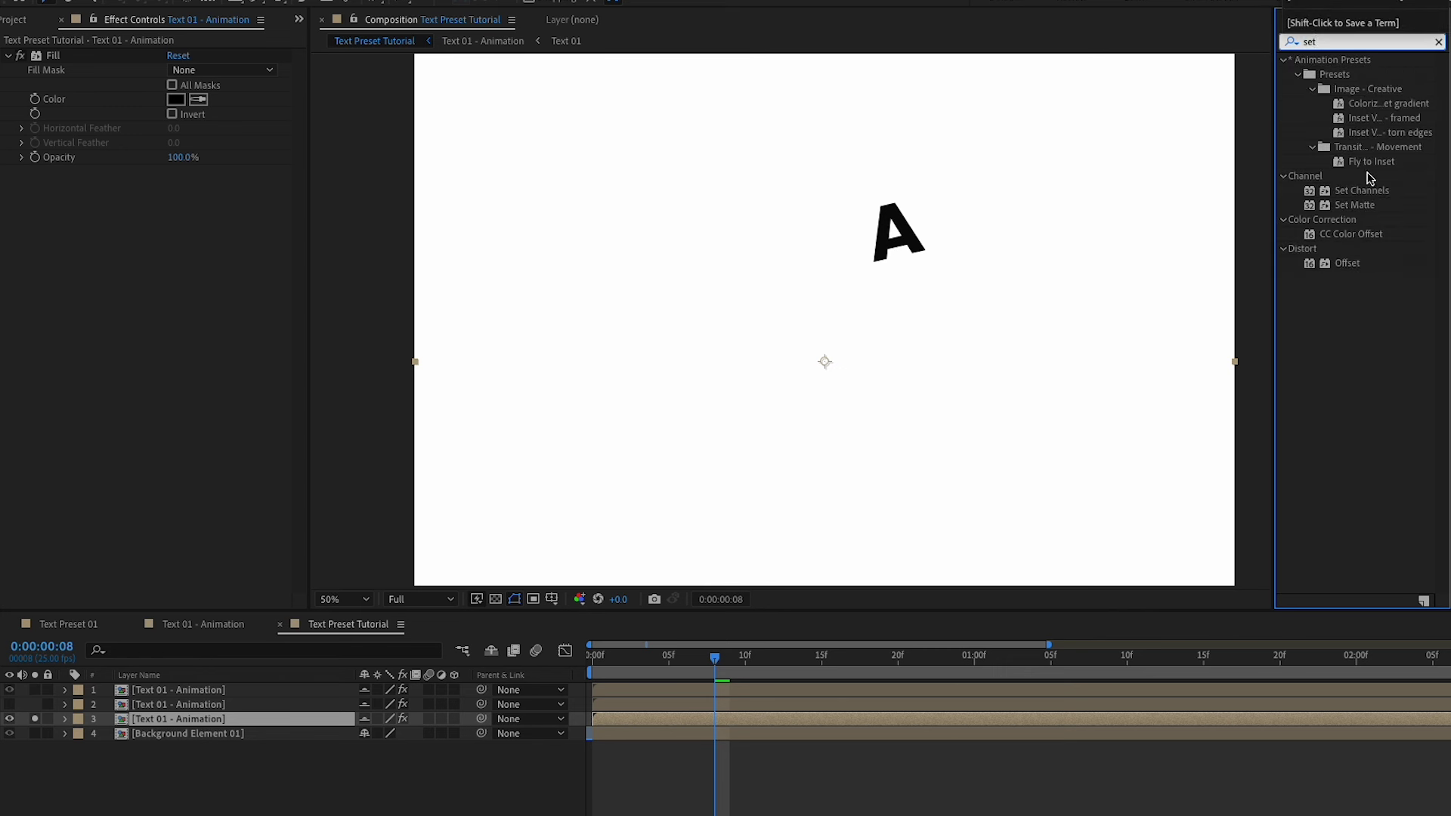
{"action": "left_click_drag", "start_coordinate": [1360, 204], "coordinate": [150, 348]}
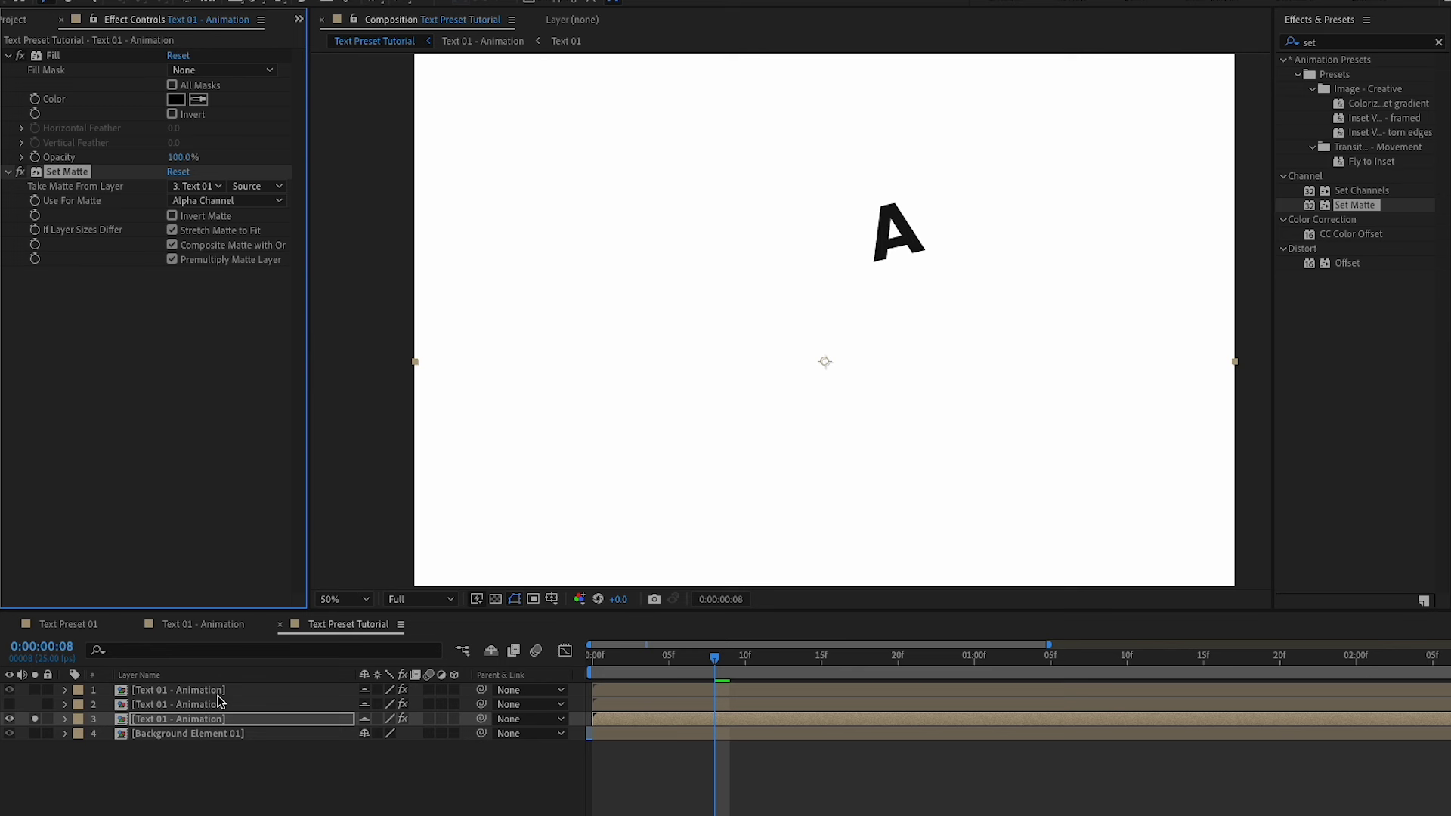
{"action": "left_click", "coordinate": [161, 706]}
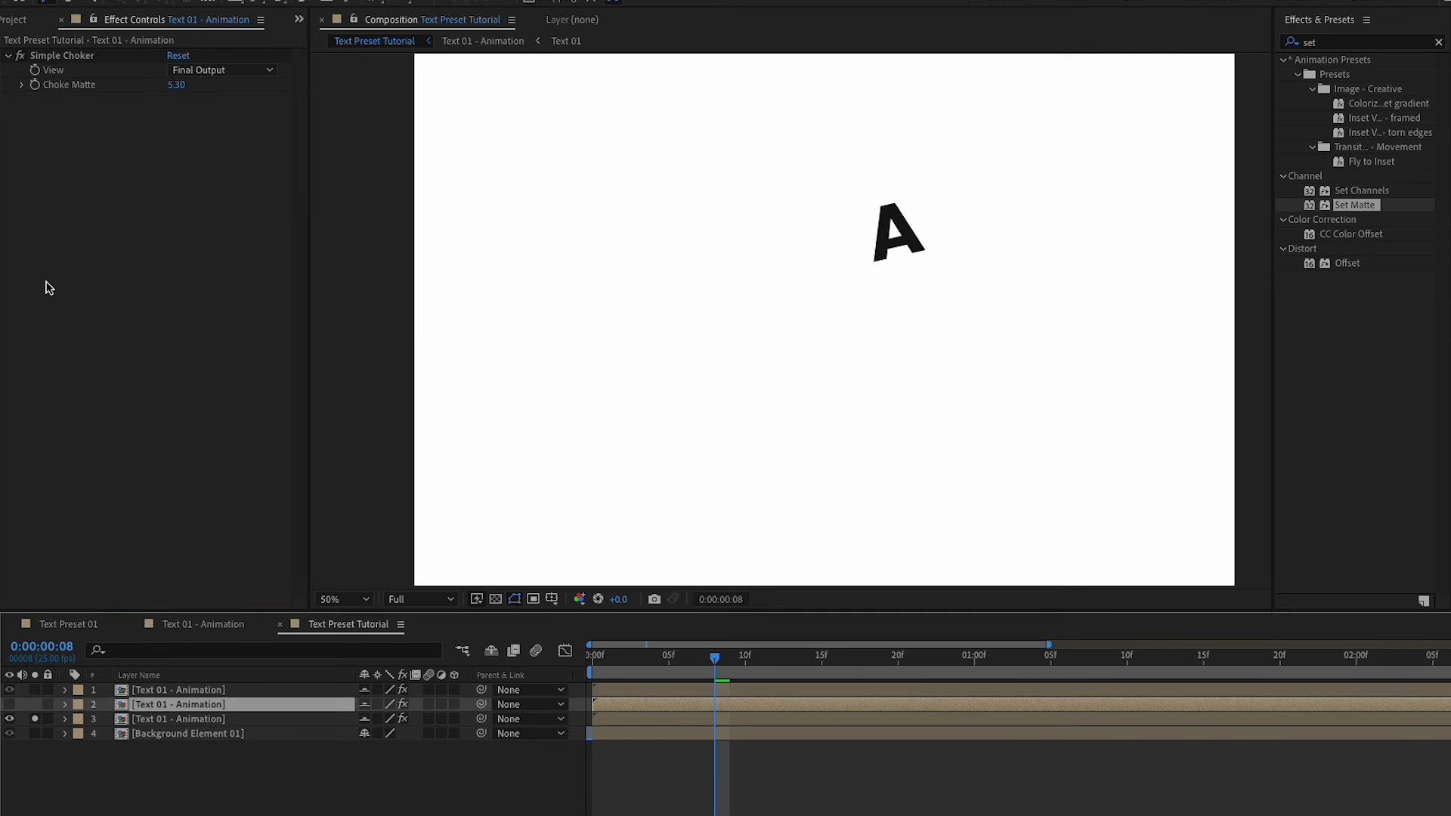
Rename layer 2 to 'Simple Choker'.
{"action": "key", "text": "Return"}
{"action": "type", "text": "S"}
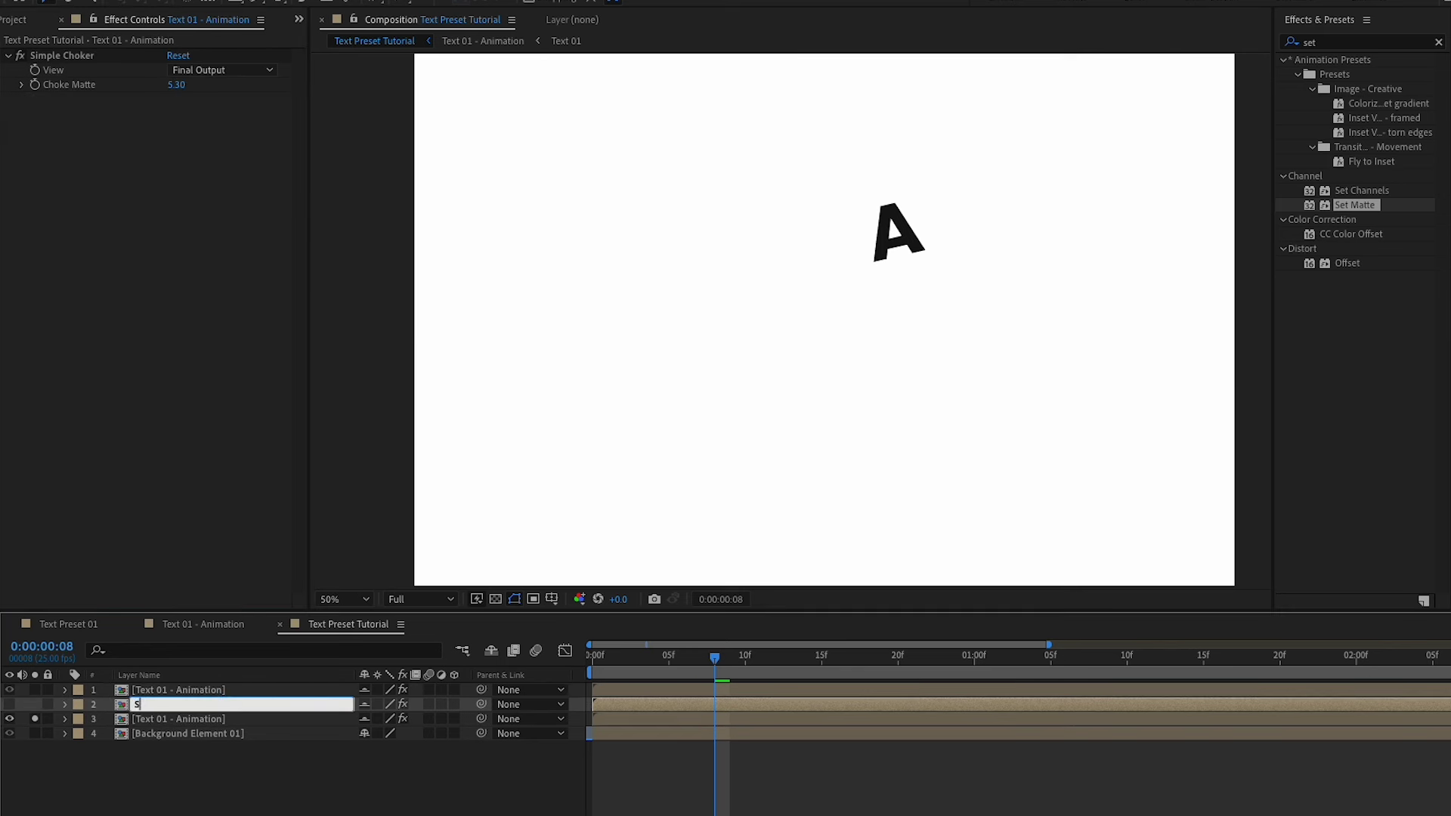
{"action": "type", "text": "imple Cho"}
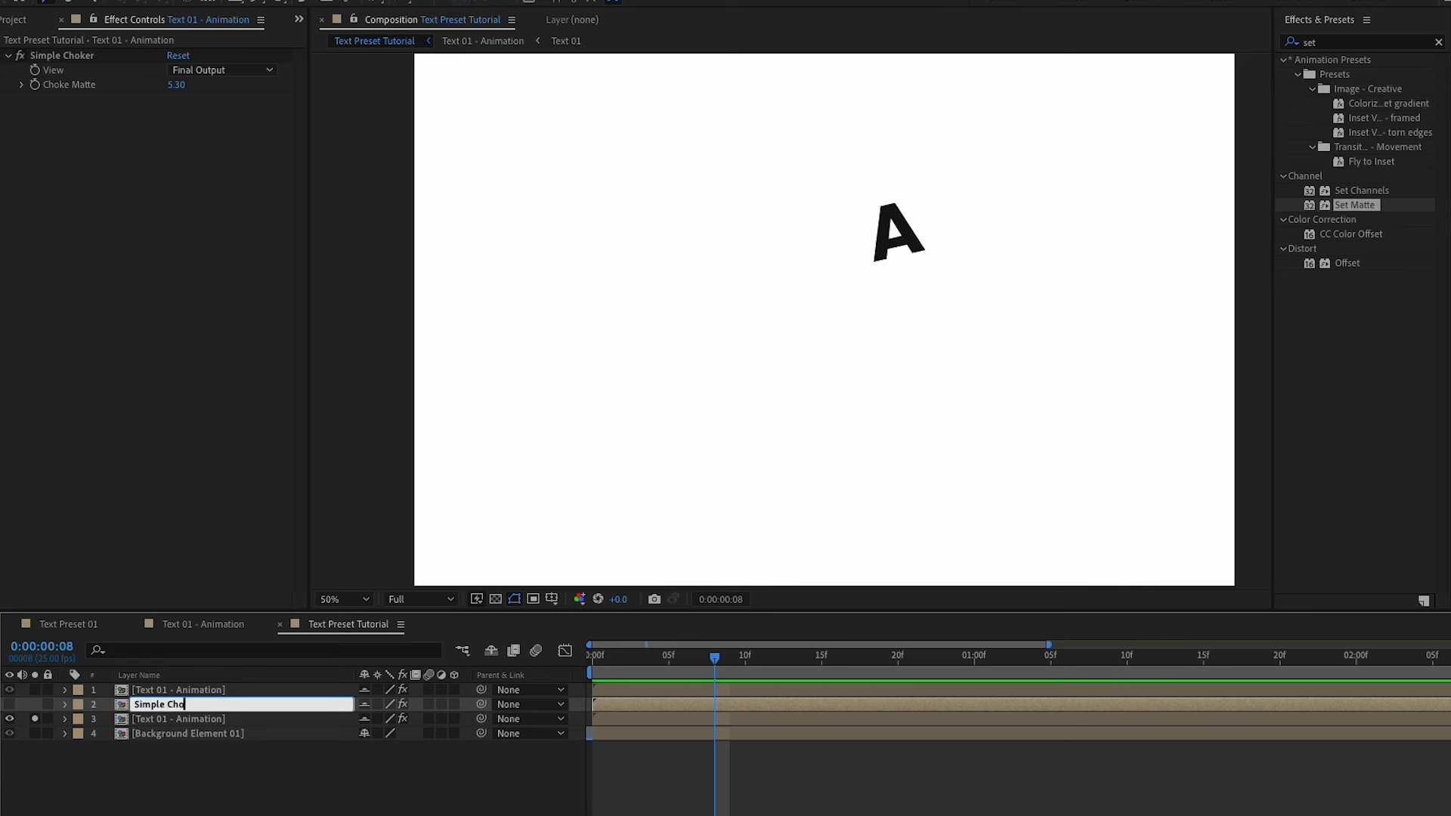
{"action": "type", "text": "ker"}
{"action": "key", "text": "Return"}
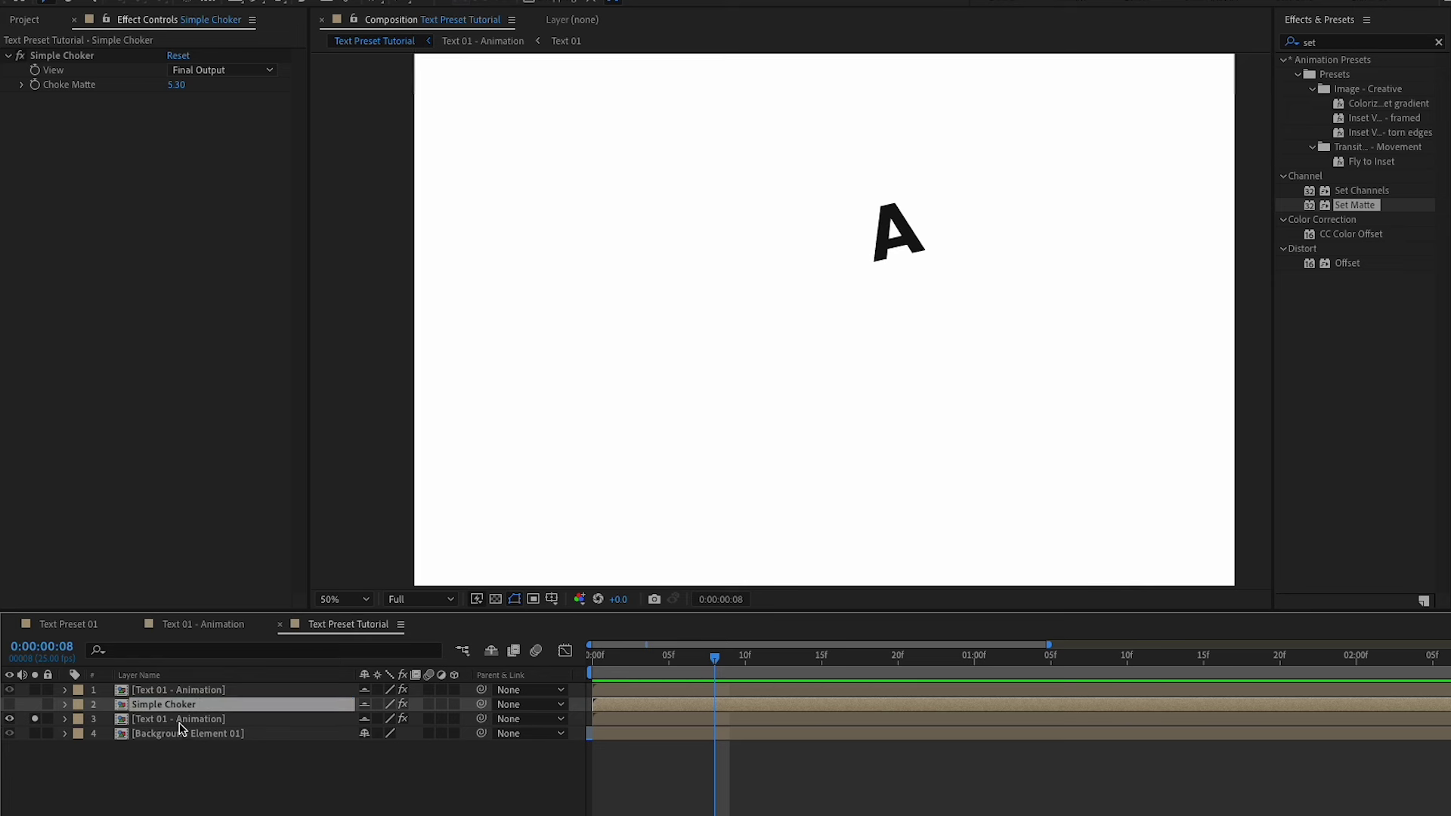
Set layer 3's Set Matte to take an inverted matte from Simple Choker, viewed at 100%.
{"action": "left_click", "coordinate": [178, 721]}
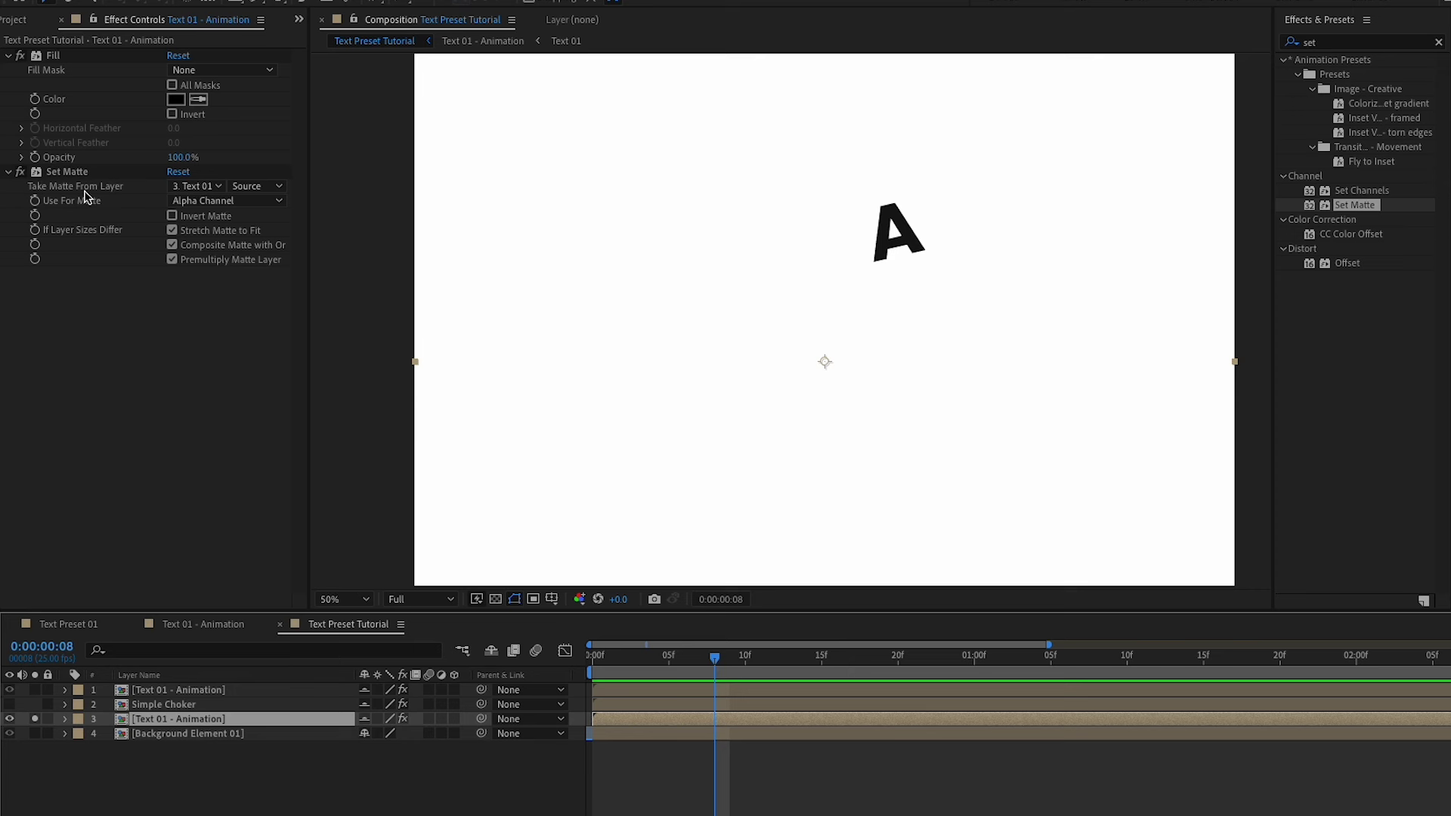
{"action": "left_click", "coordinate": [195, 187]}
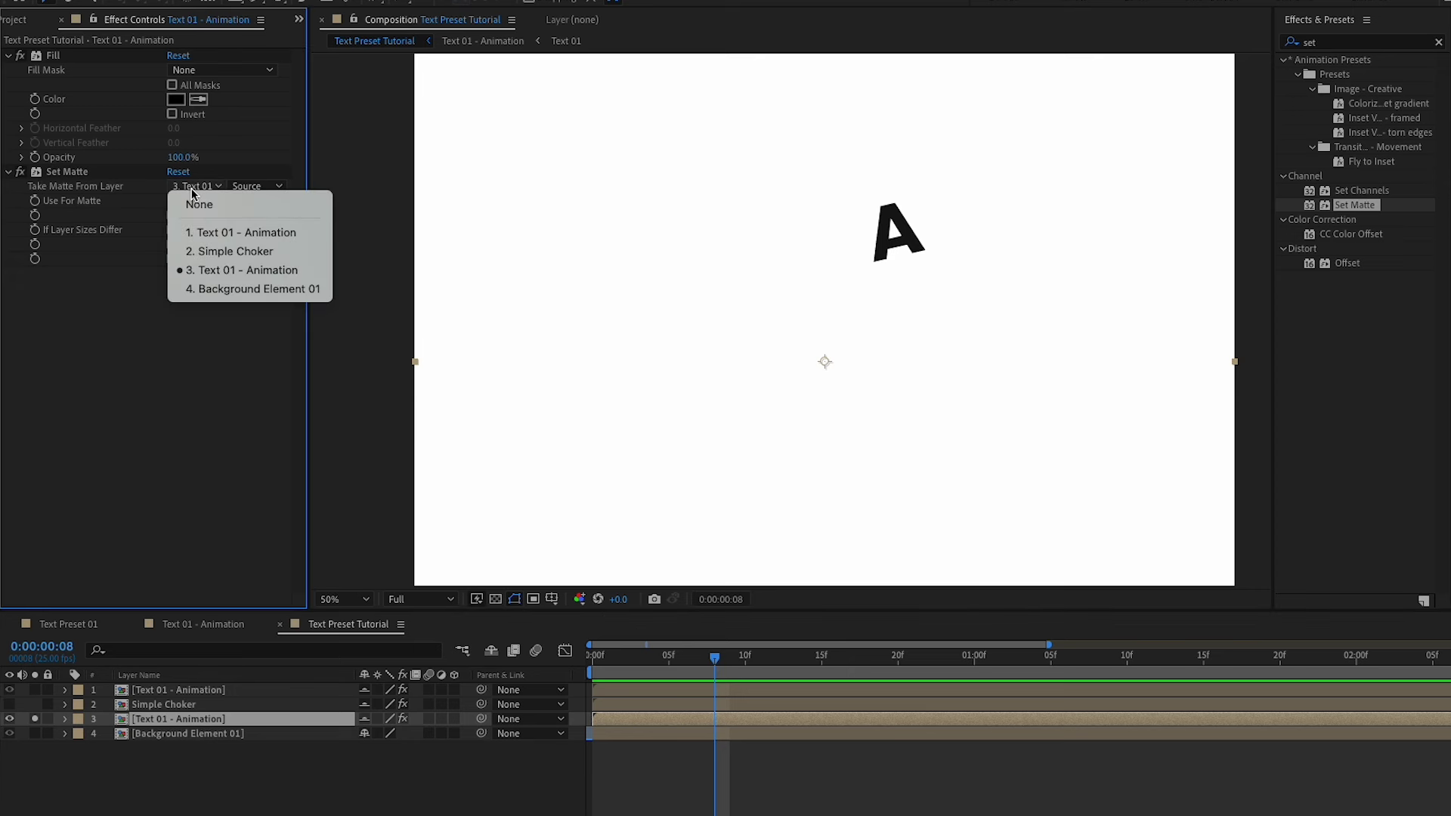
{"action": "left_click", "coordinate": [226, 246]}
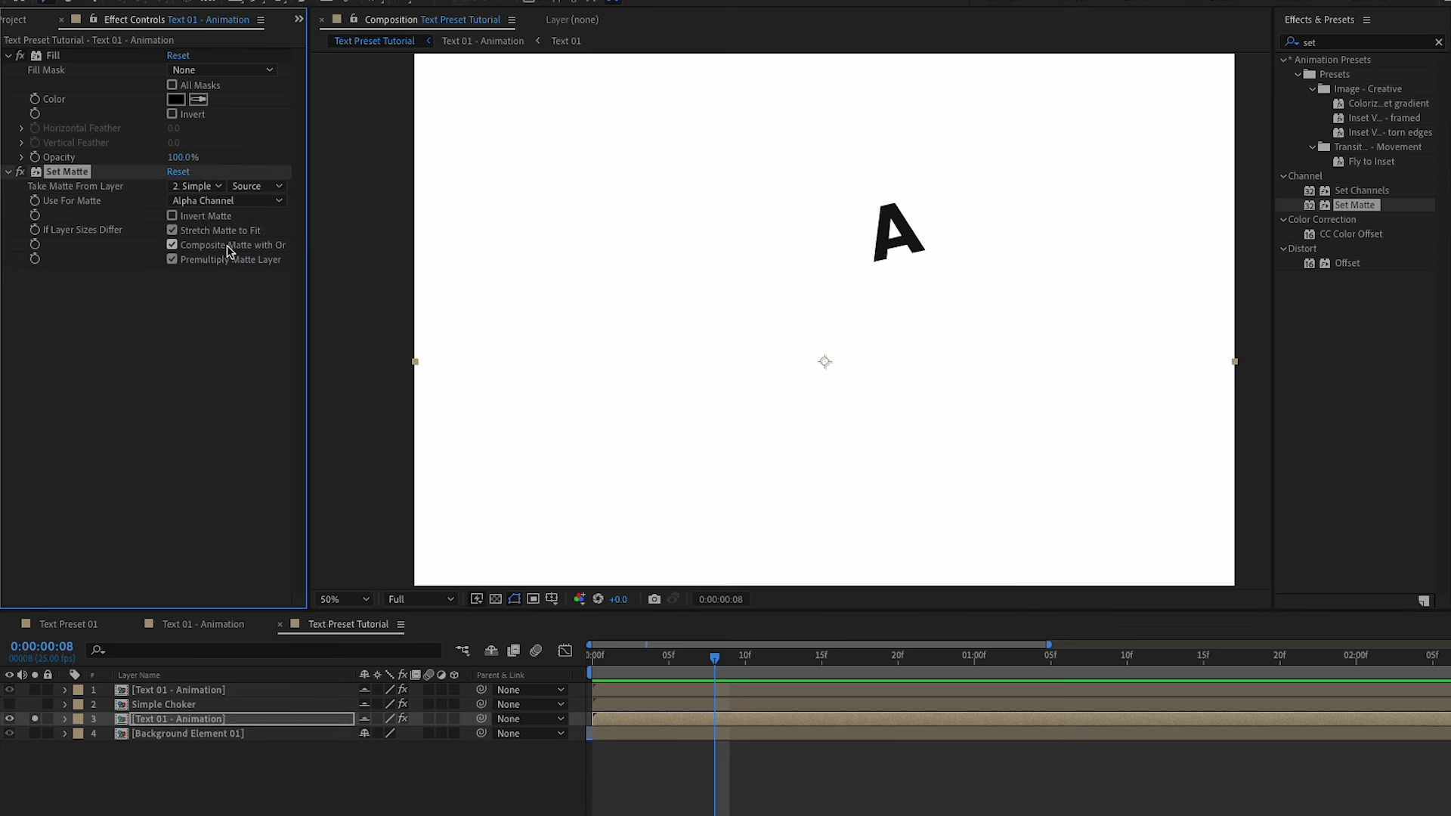
{"action": "left_click", "coordinate": [173, 217]}
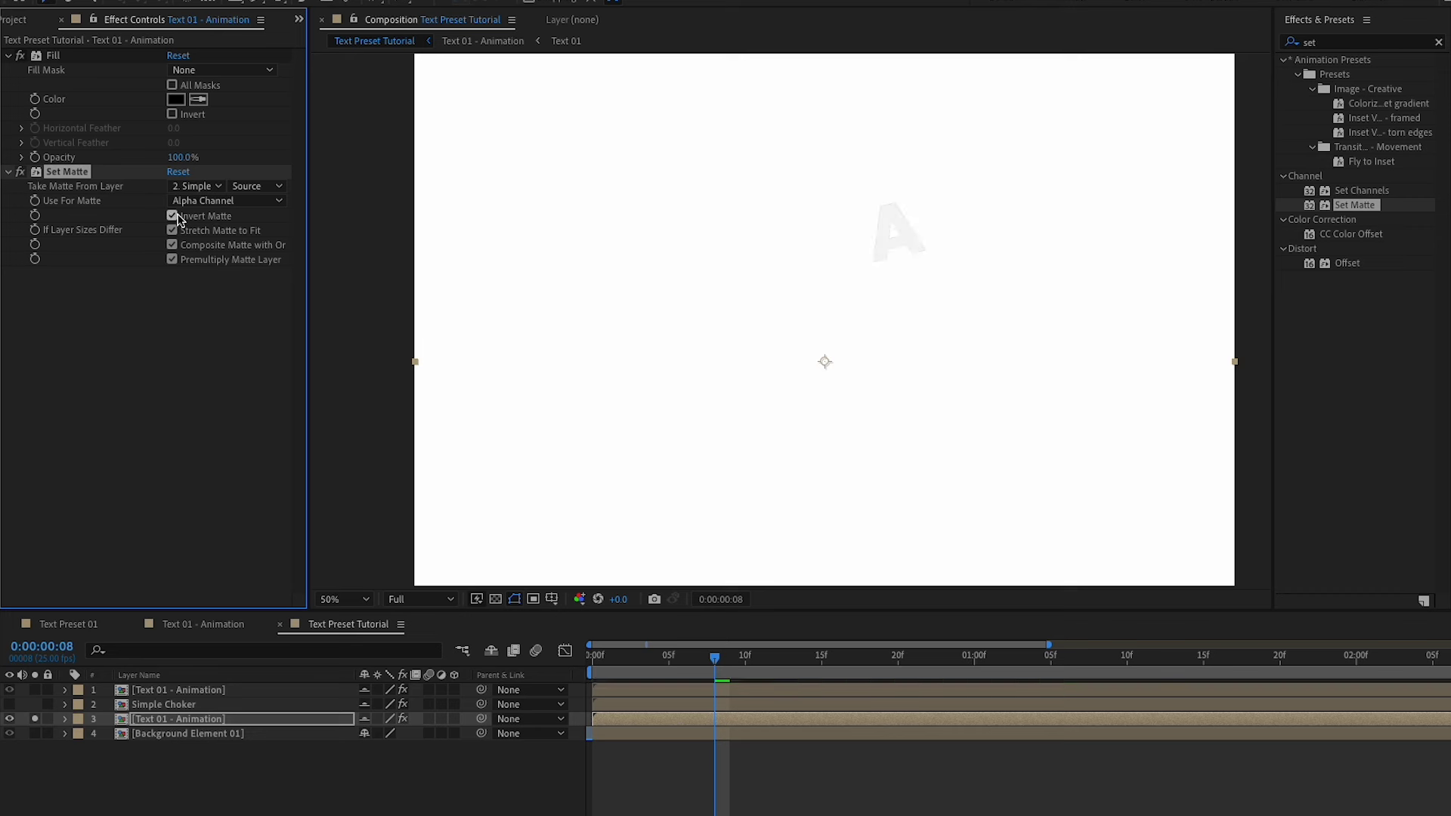
{"action": "key", "text": "period"}
{"action": "key", "text": "period"}
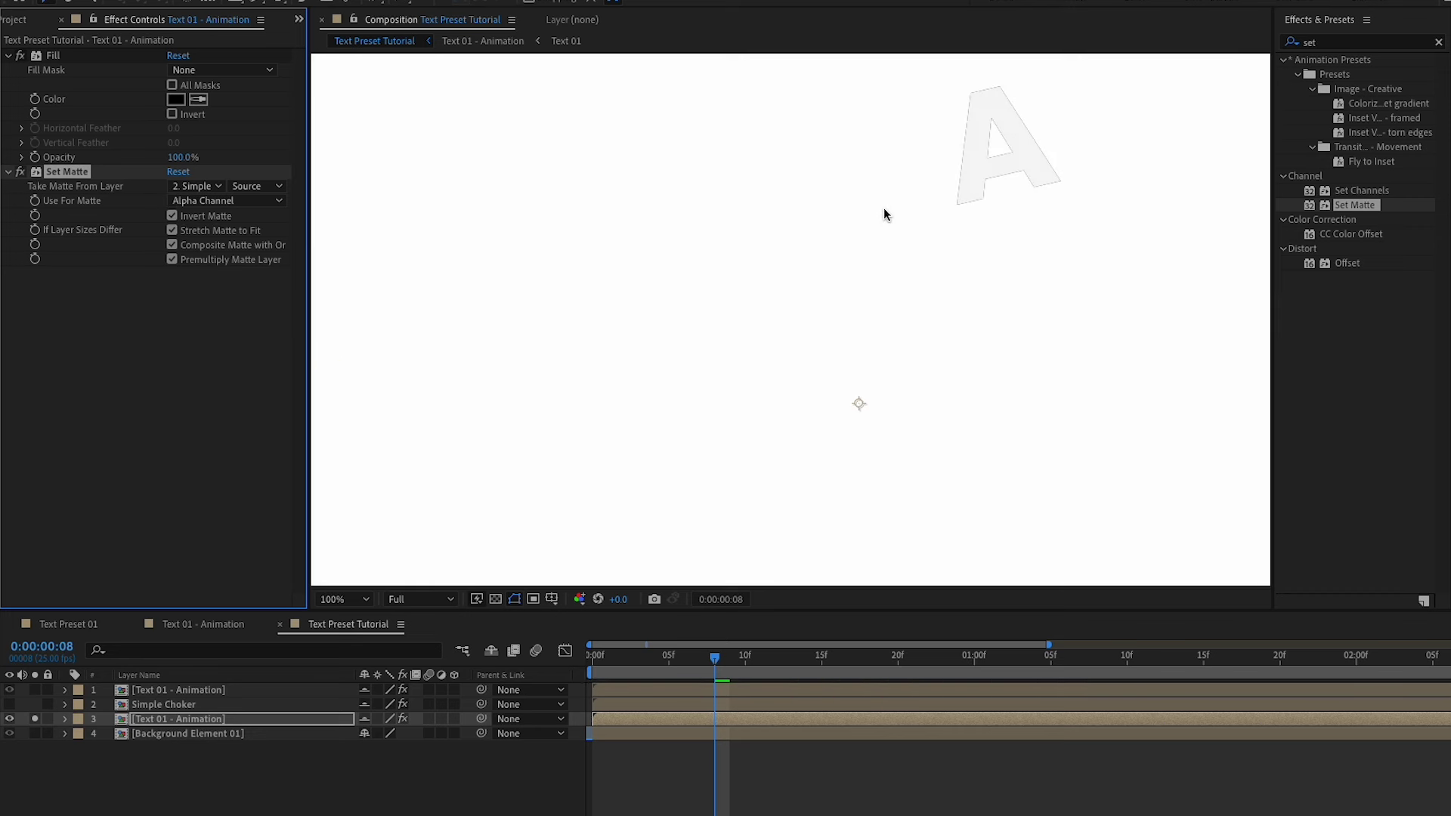
{"action": "left_click_drag", "start_coordinate": [927, 214], "coordinate": [804, 501]}
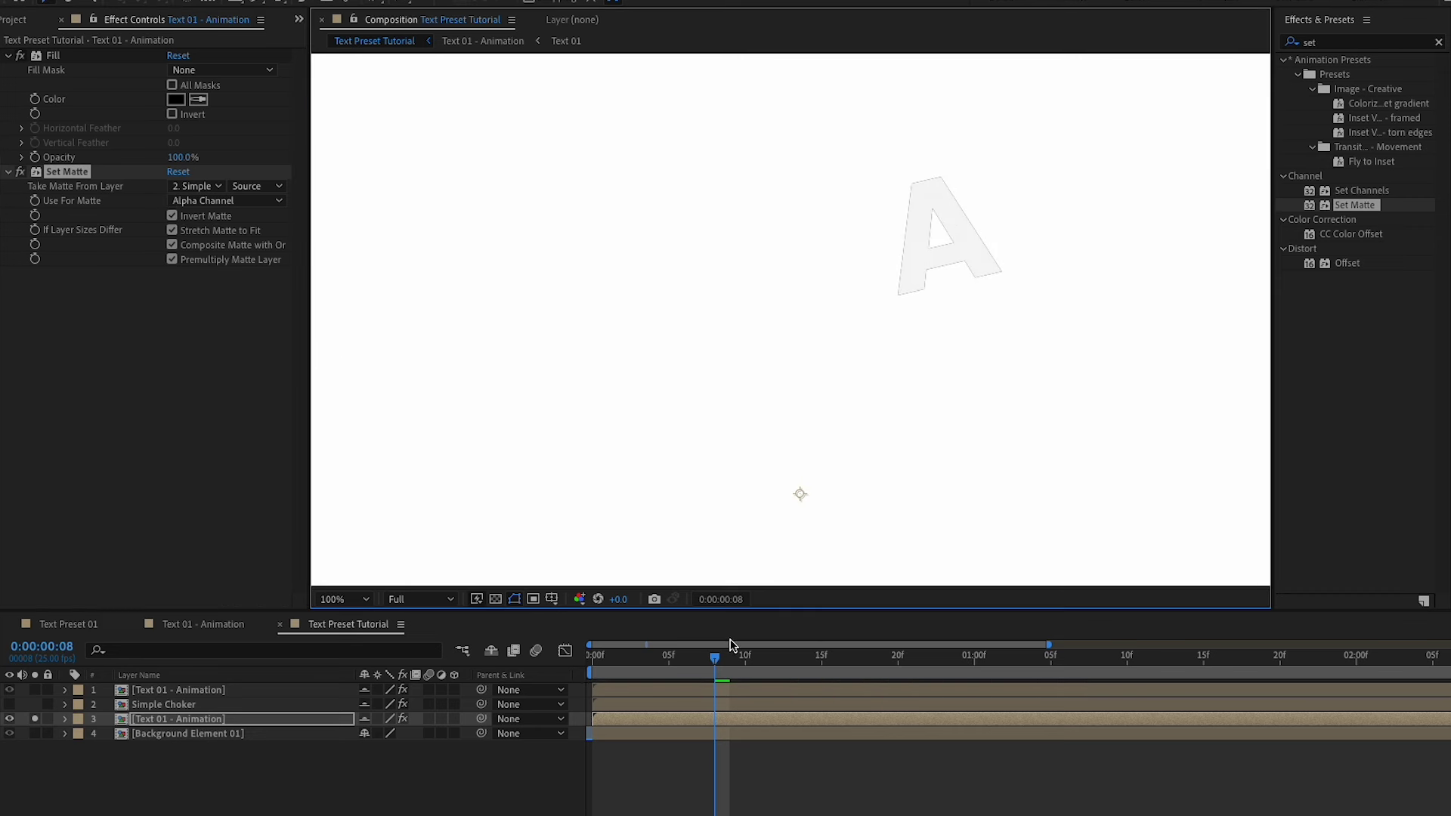
{"action": "mouse_move", "coordinate": [732, 657]}
{"action": "left_mouse_down"}
{"action": "mouse_move", "coordinate": [746, 657]}
{"action": "mouse_move", "coordinate": [730, 657]}
{"action": "left_mouse_up"}
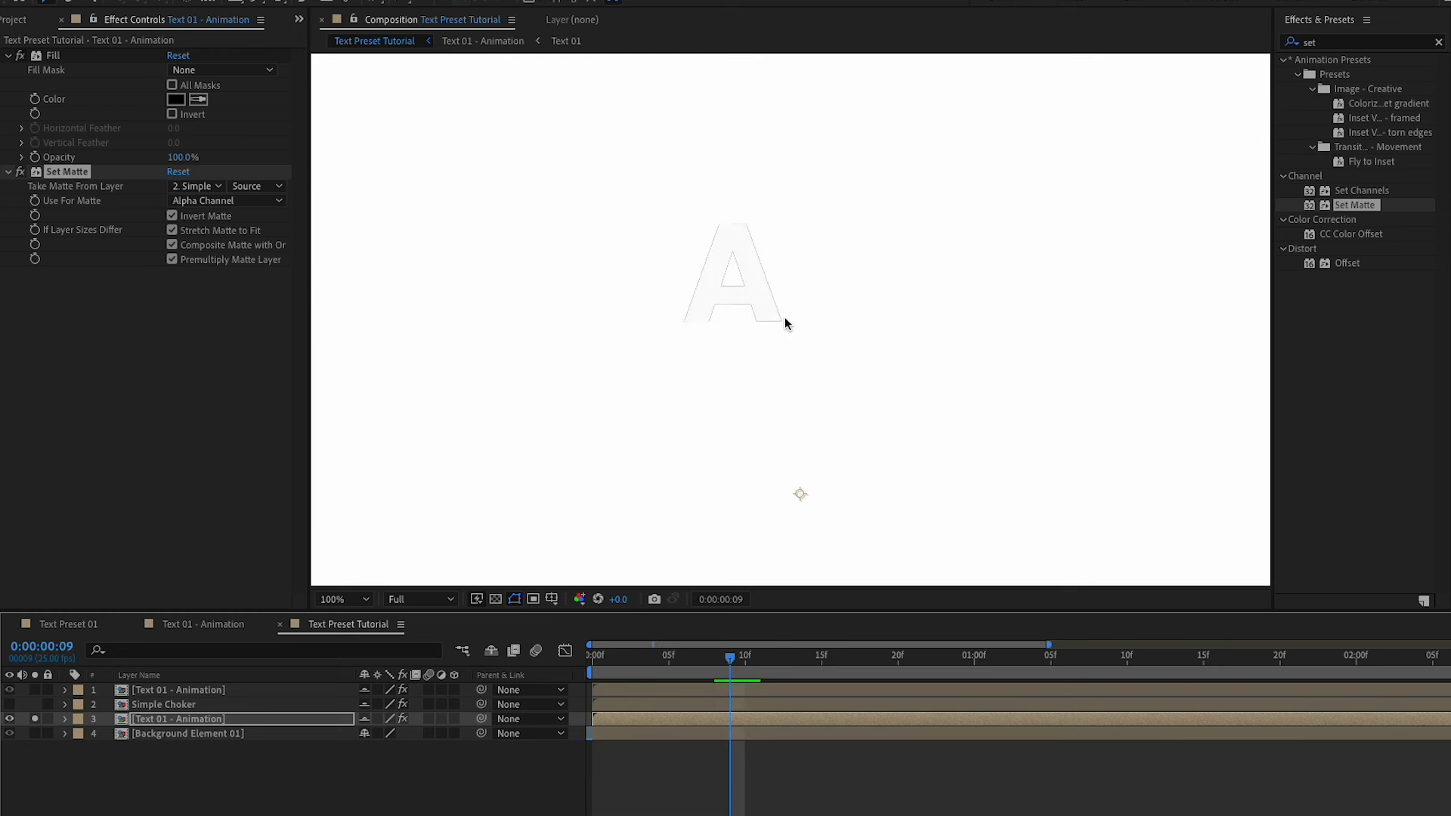
Change the Fill colour to magenta D800FF (hue 291, full saturation and brightness).
{"action": "left_click", "coordinate": [177, 103]}
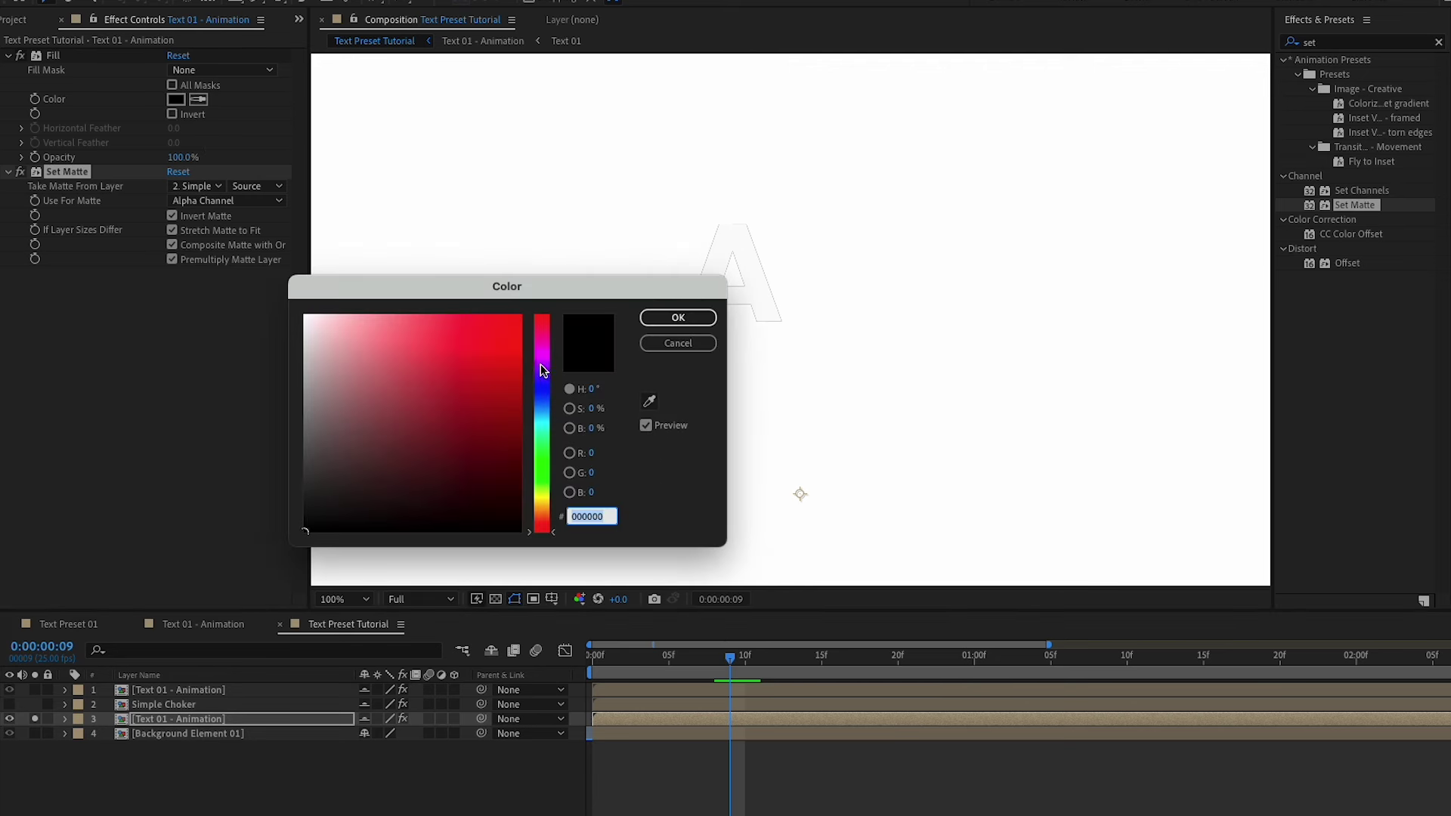
{"action": "left_click_drag", "start_coordinate": [541, 368], "coordinate": [520, 316]}
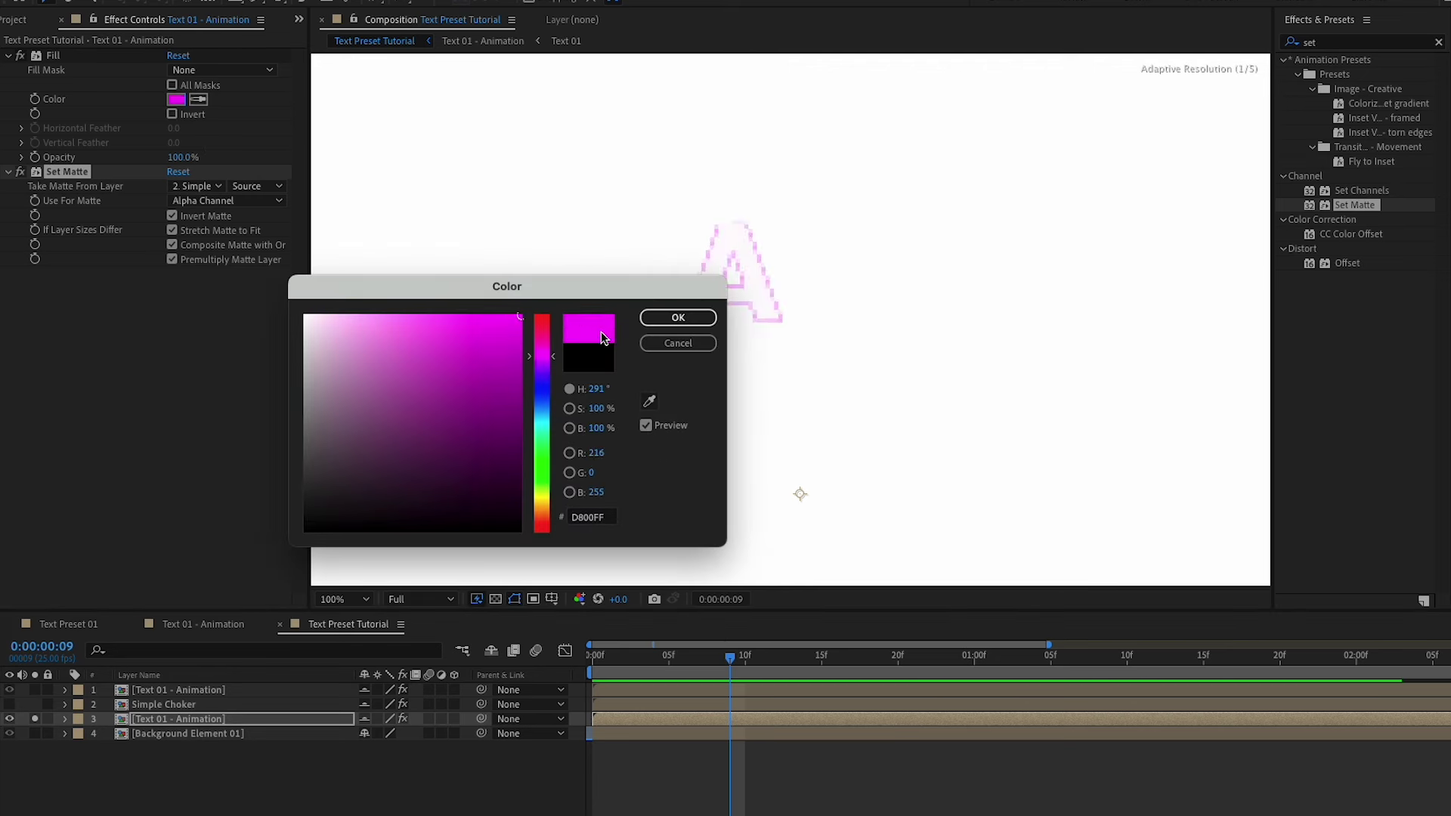
{"action": "left_click", "coordinate": [662, 321]}
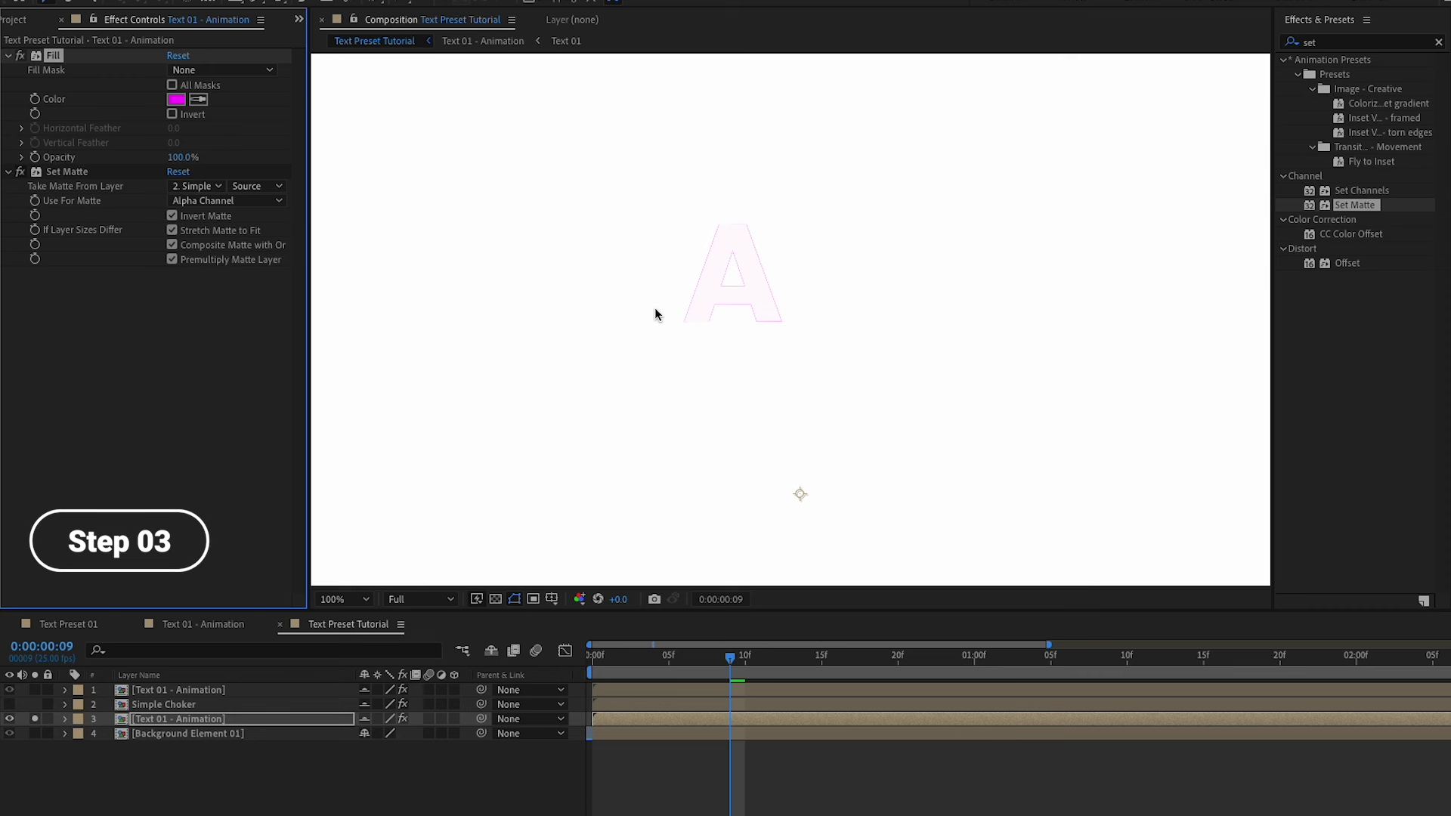
Find the Echo effect in Effects & Presets and apply it to the text layer.
{"action": "left_click", "coordinate": [1322, 52]}
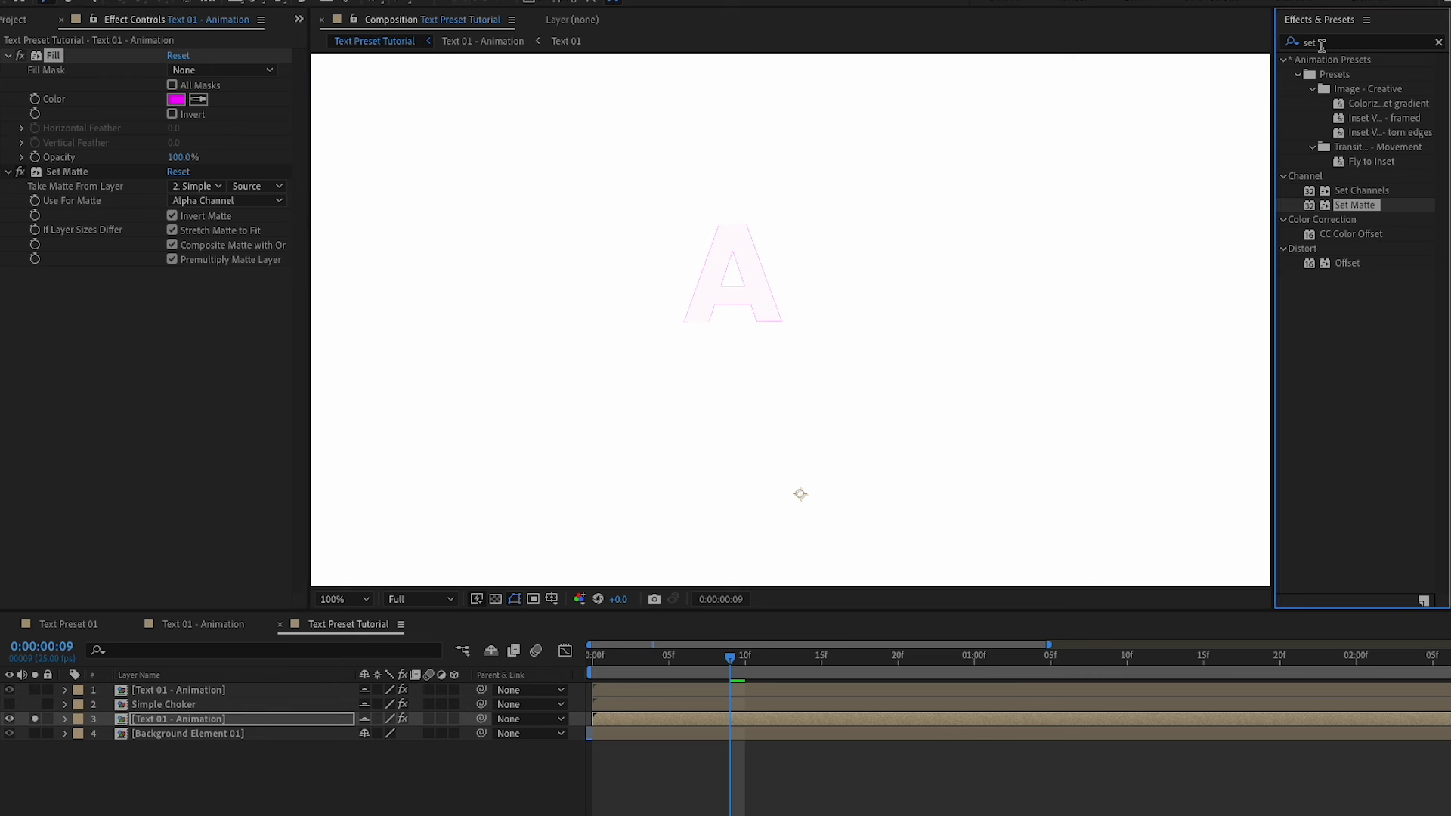
{"action": "left_click", "coordinate": [1321, 44]}
{"action": "type", "text": "echo"}
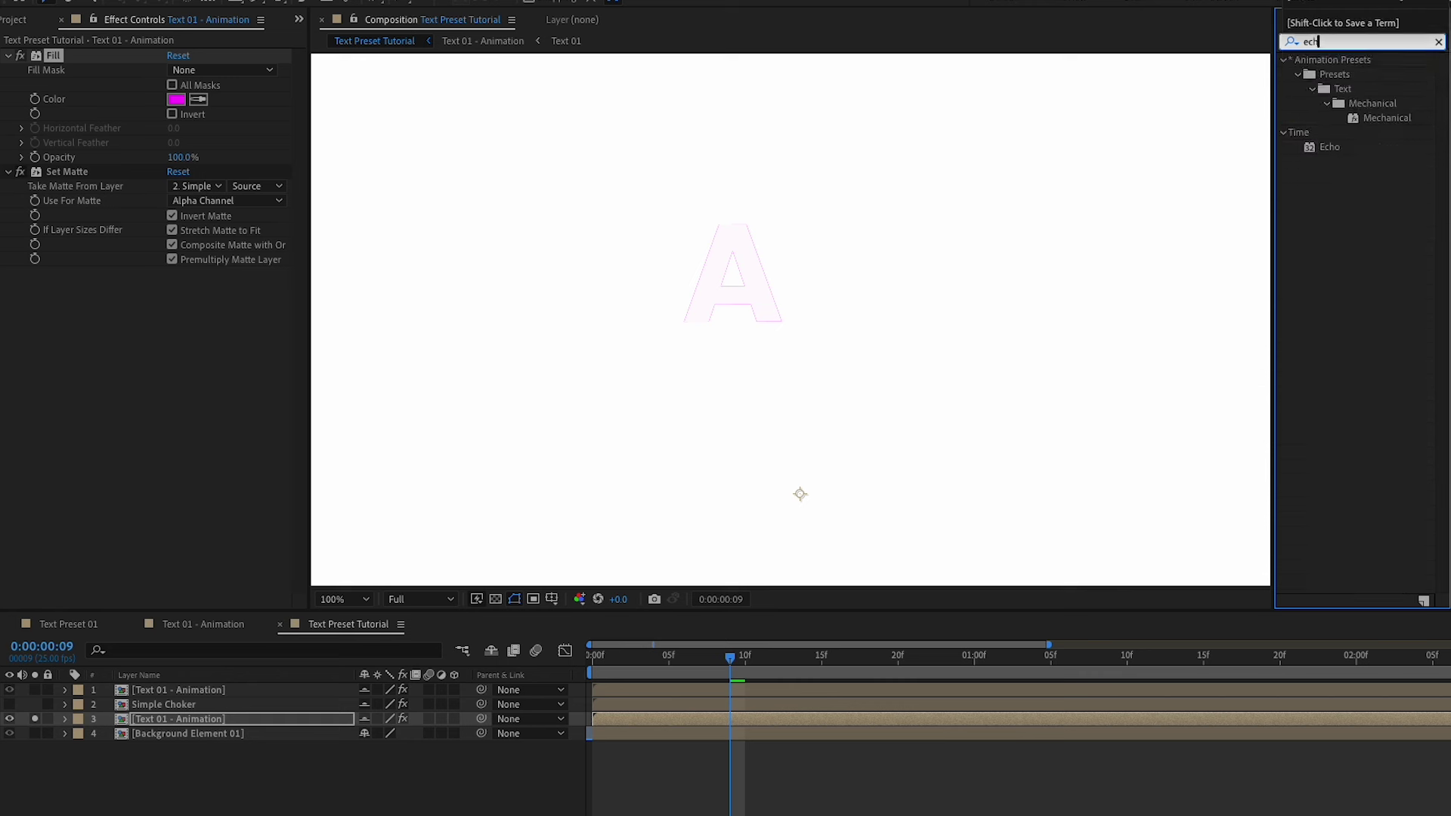
{"action": "left_click_drag", "start_coordinate": [1328, 74], "coordinate": [117, 417]}
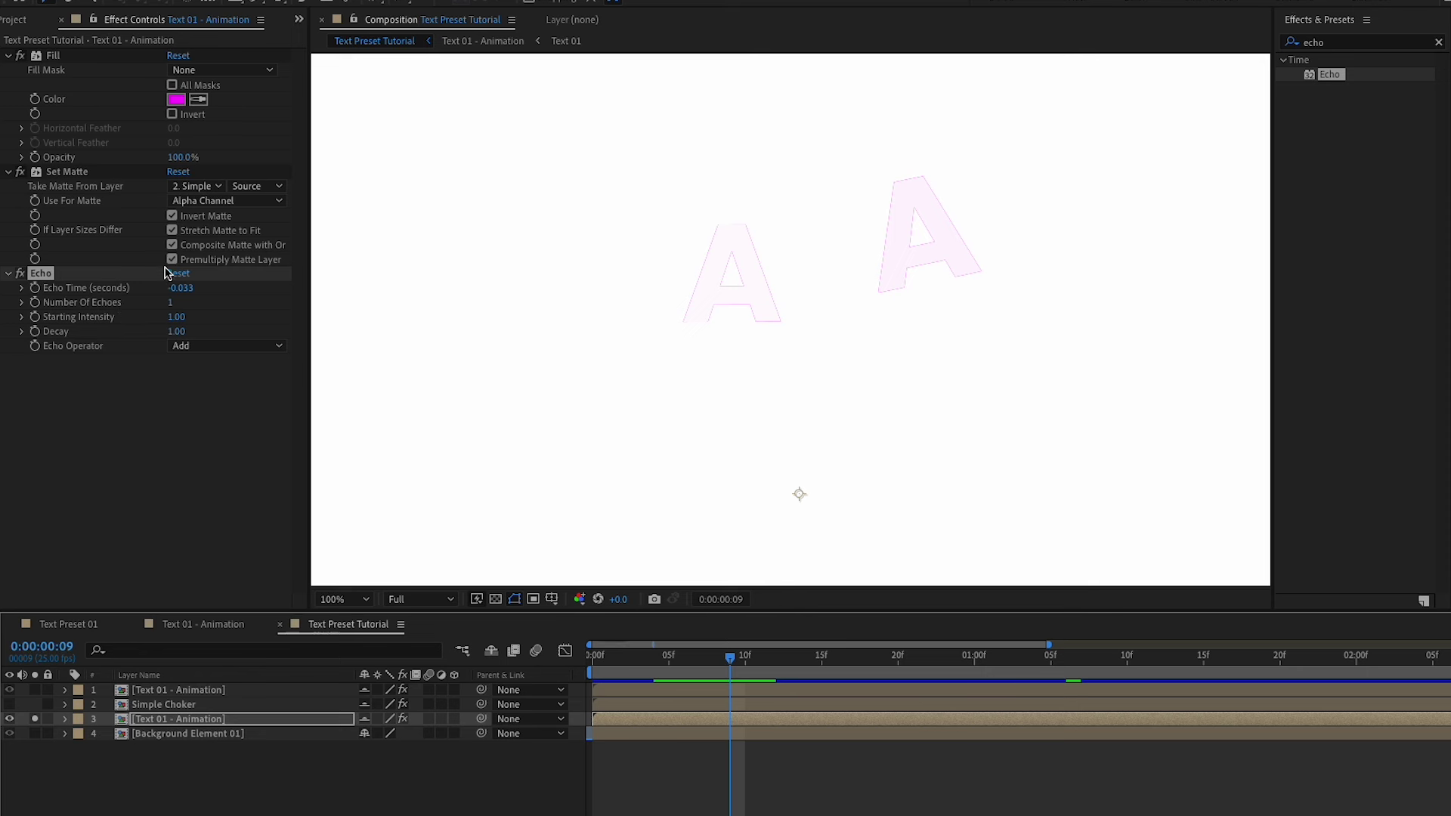
Set Echo's Number Of Echoes to 60 and Echo Time to -0.003.
{"action": "left_click", "coordinate": [171, 303]}
{"action": "type", "text": "60"}
{"action": "key", "text": "Return"}
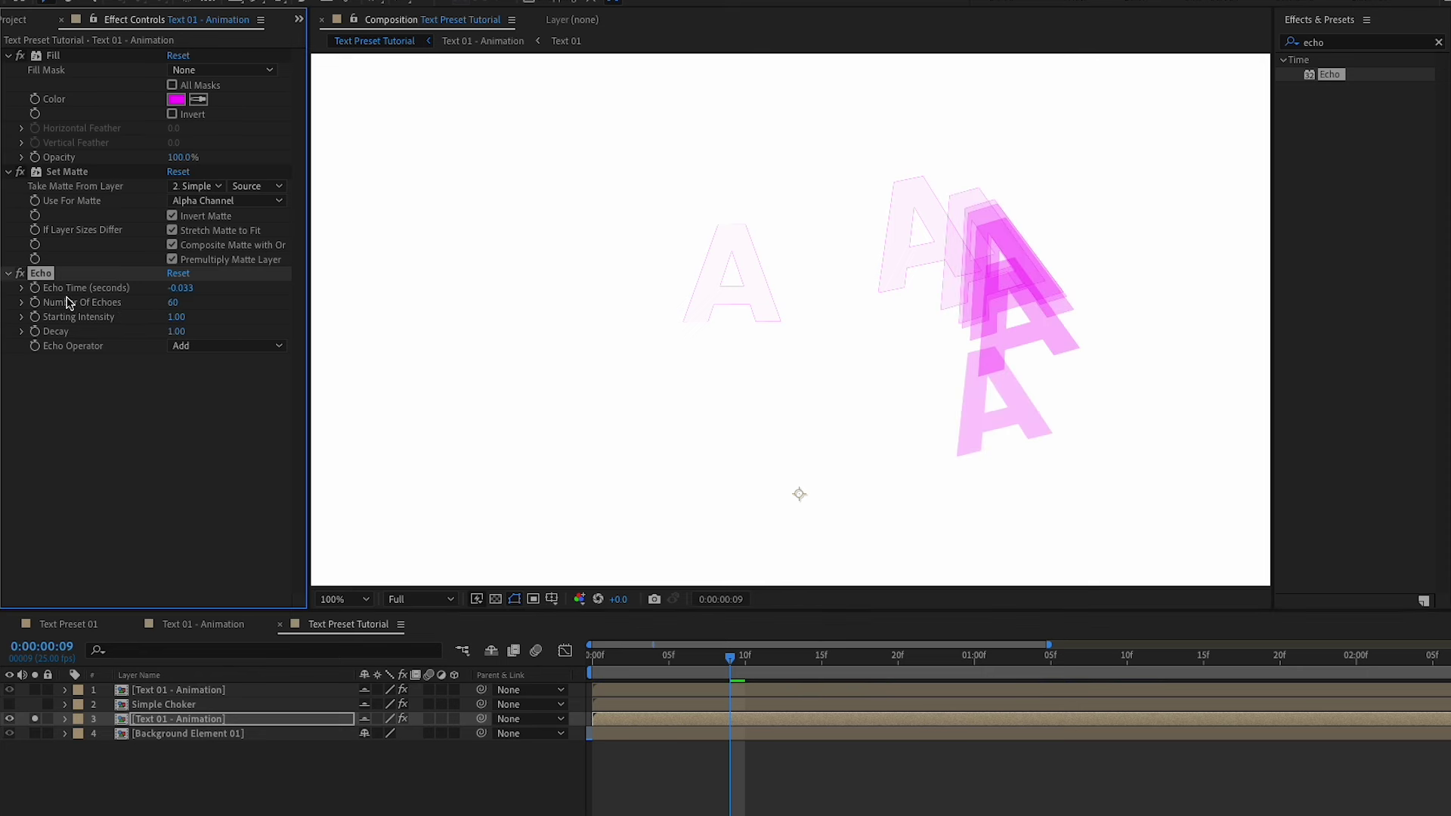
{"action": "left_click", "coordinate": [186, 291]}
{"action": "key", "text": "BackSpace"}
{"action": "type", "text": "-0.003"}
{"action": "key", "text": "Return"}
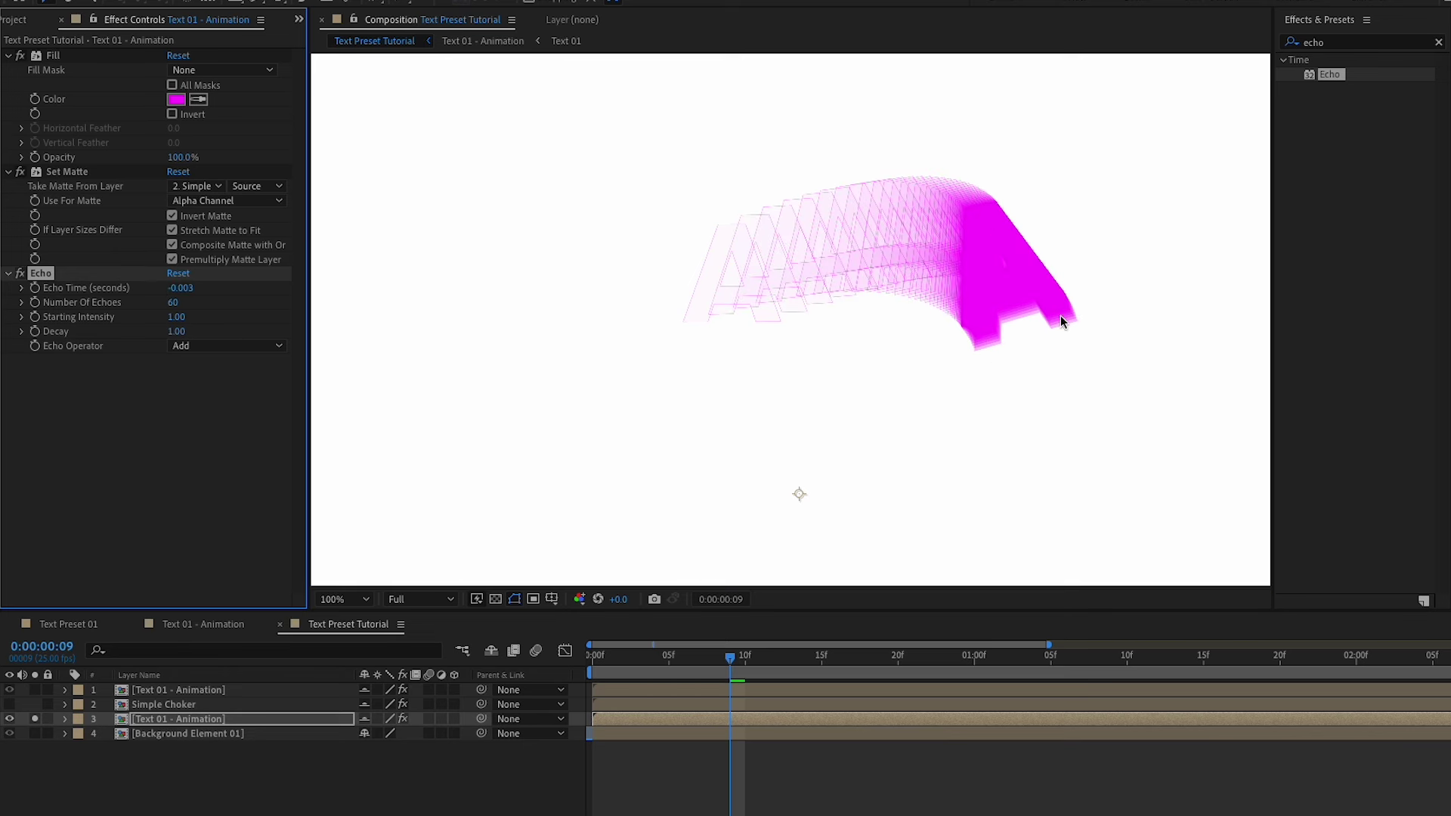
Set Echo Decay to 0.95 and step a frame forward and back to check the trail.
{"action": "left_click", "coordinate": [175, 331]}
{"action": "type", "text": "0.95"}
{"action": "key", "text": "Return"}
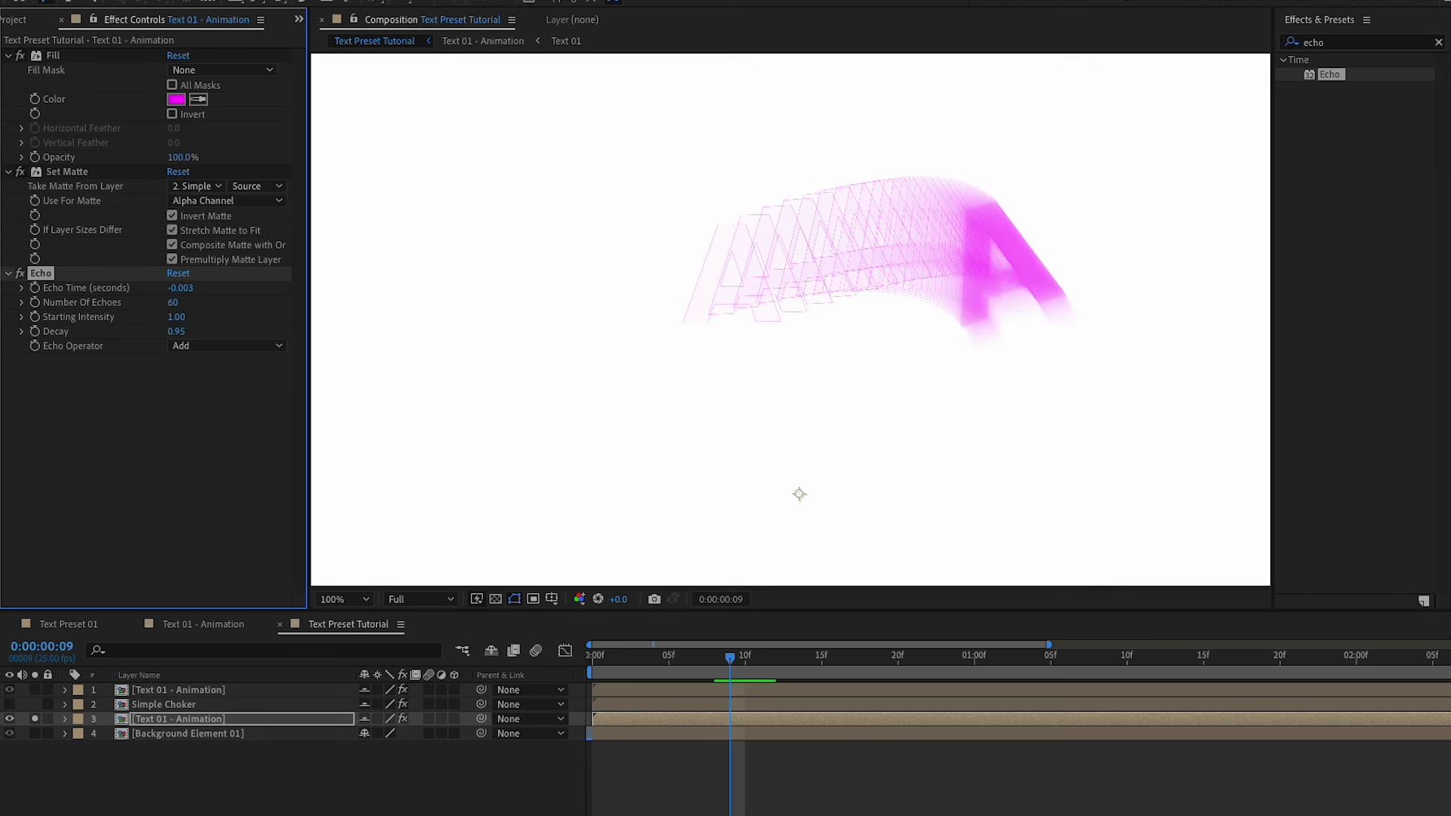
{"action": "left_click", "coordinate": [745, 659]}
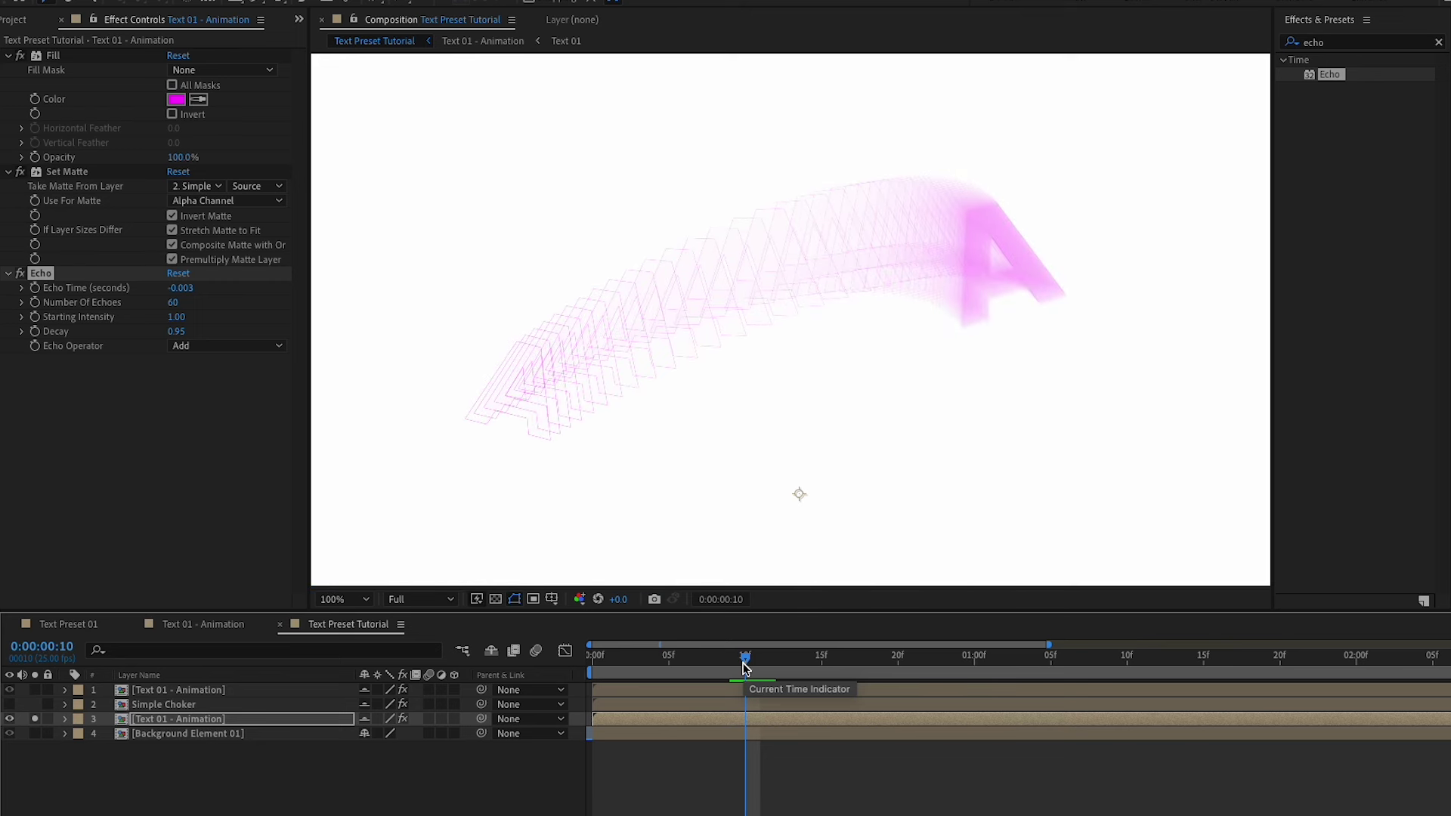
{"action": "left_click_drag", "start_coordinate": [745, 665], "coordinate": [730, 665]}
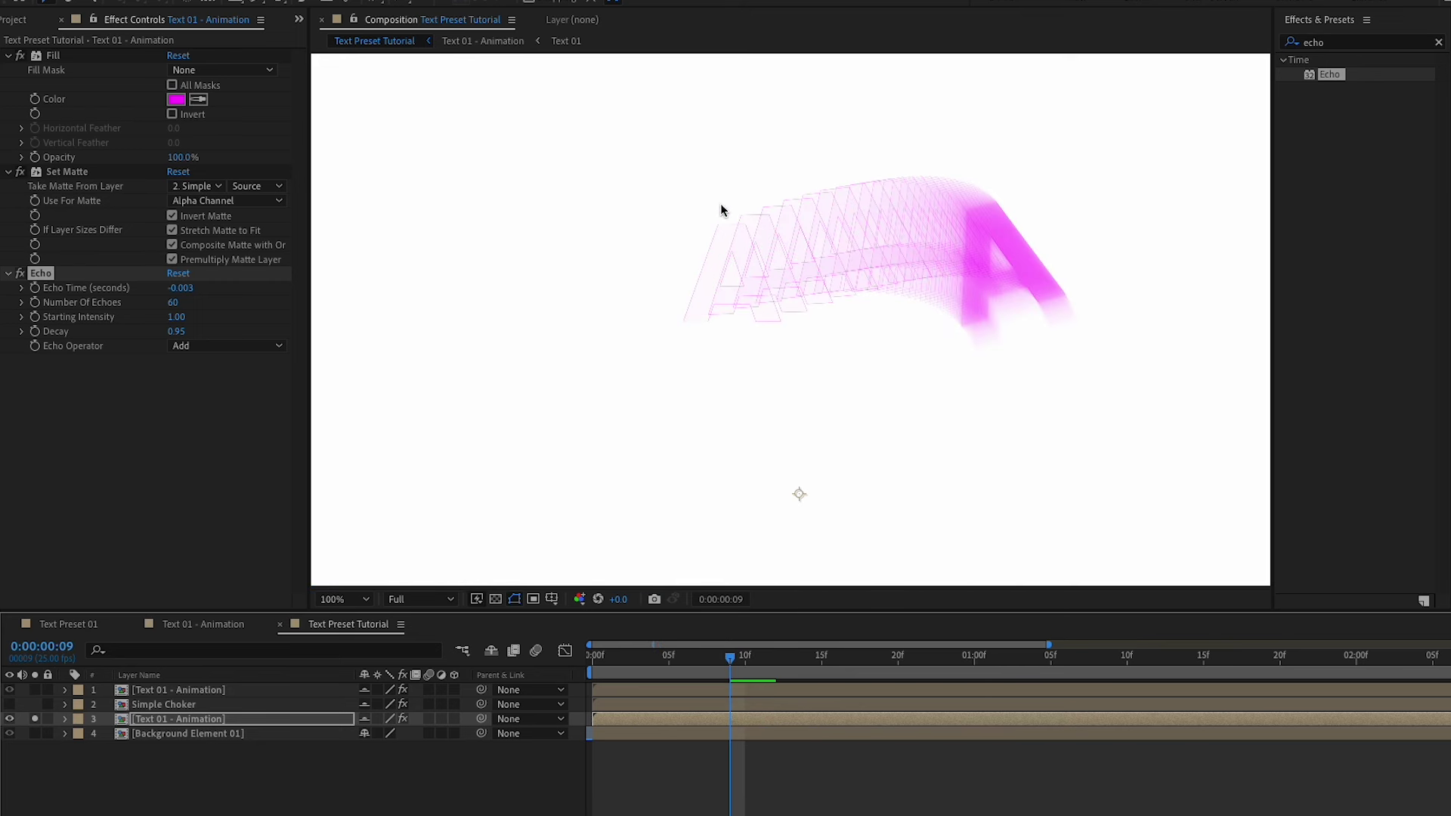
{"action": "left_click", "coordinate": [954, 298]}
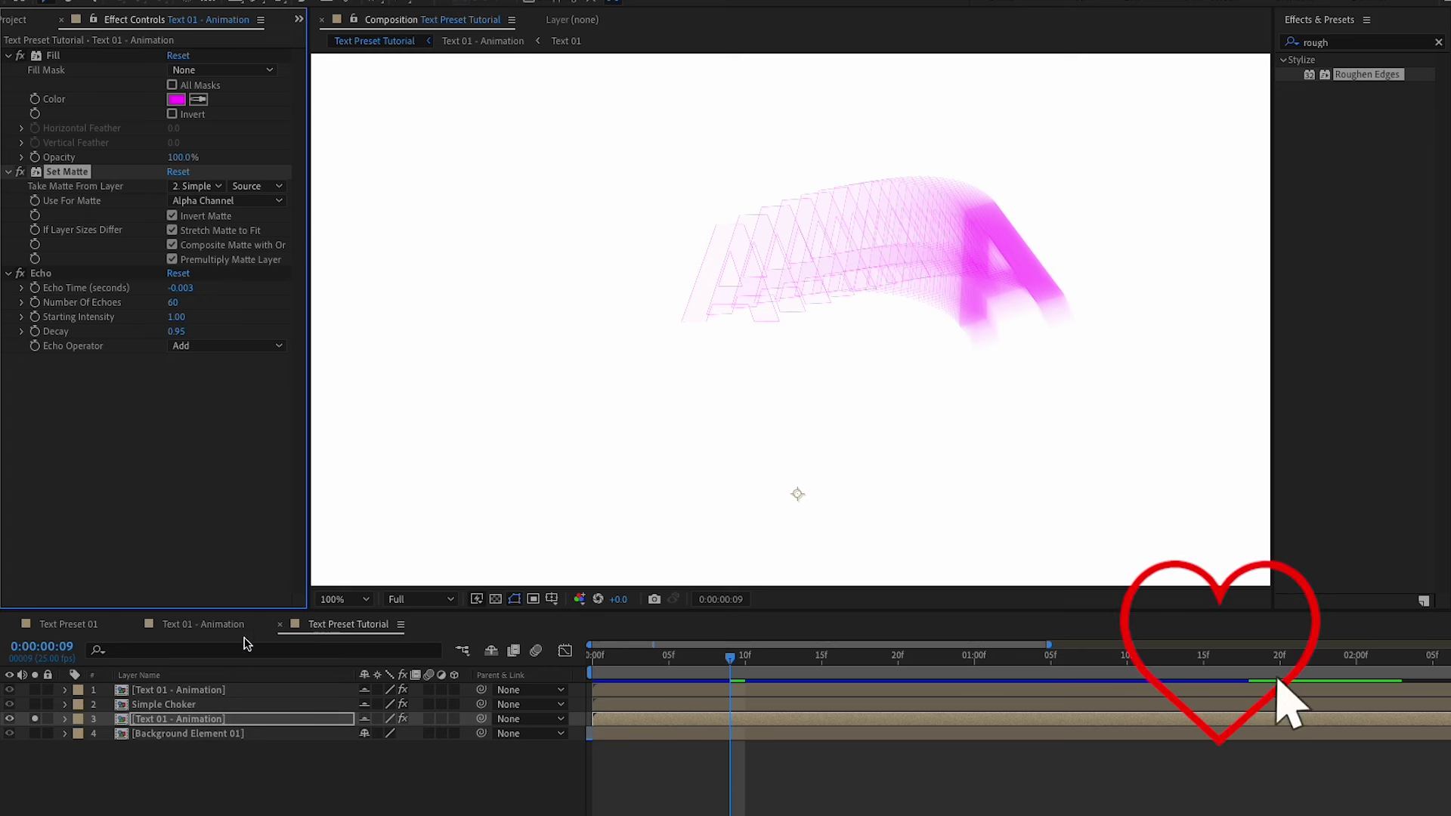
Switch Set Matte to Effects & Masks, then try Simple Choker's Choke Matte at 10 before restoring 5.
{"action": "left_click", "coordinate": [264, 187]}
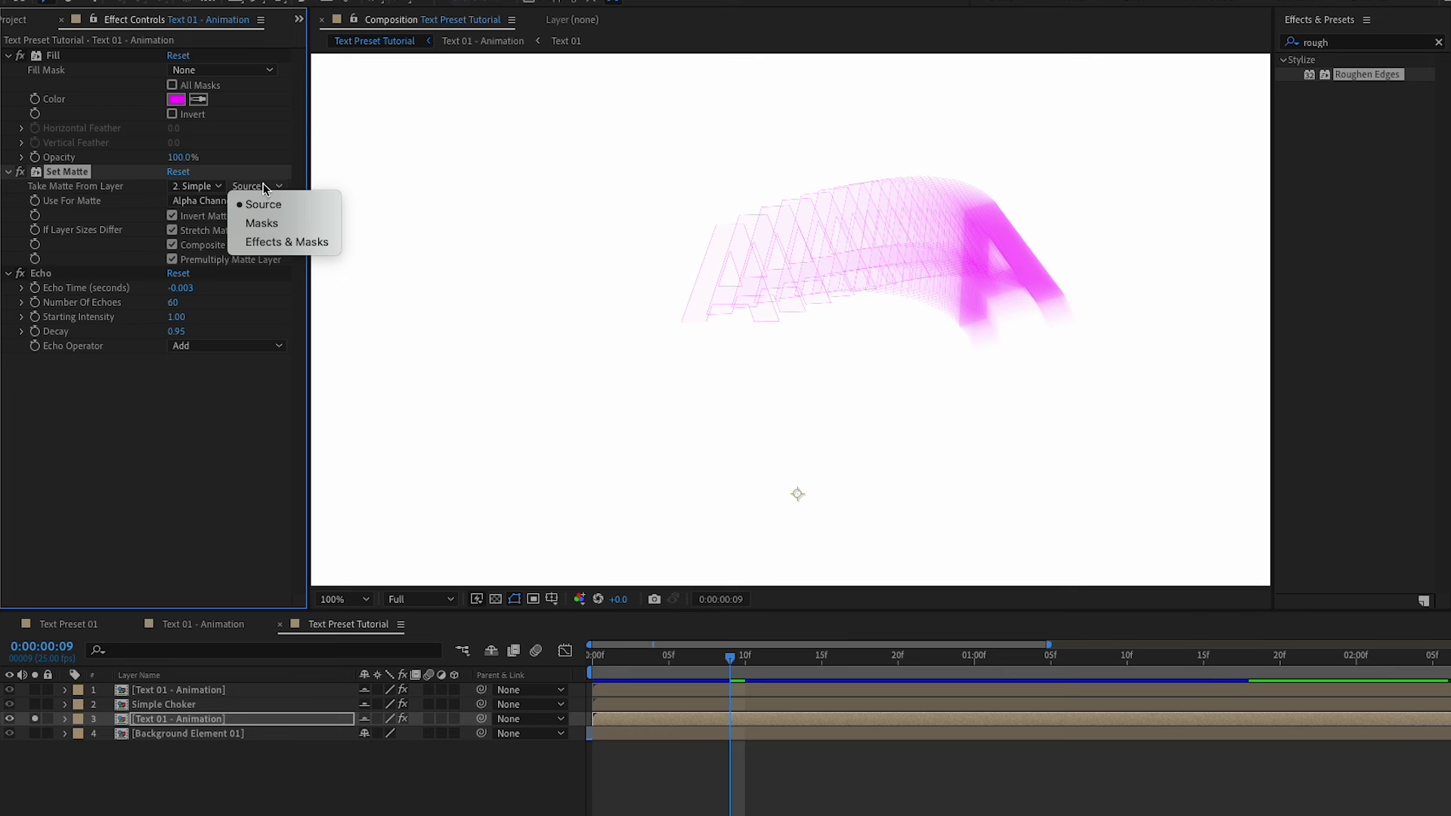
{"action": "left_click", "coordinate": [272, 244]}
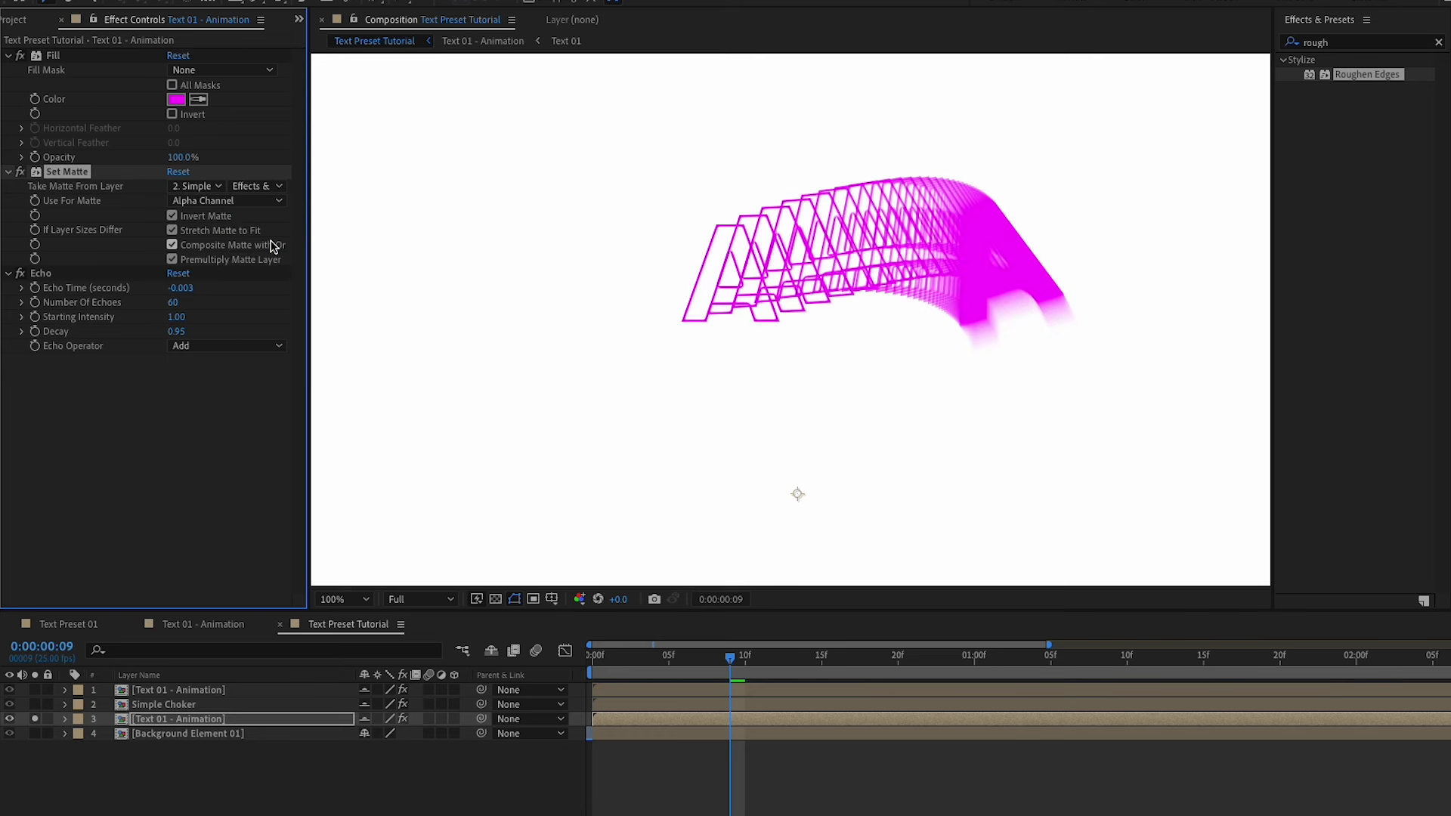
{"action": "left_click", "coordinate": [149, 706]}
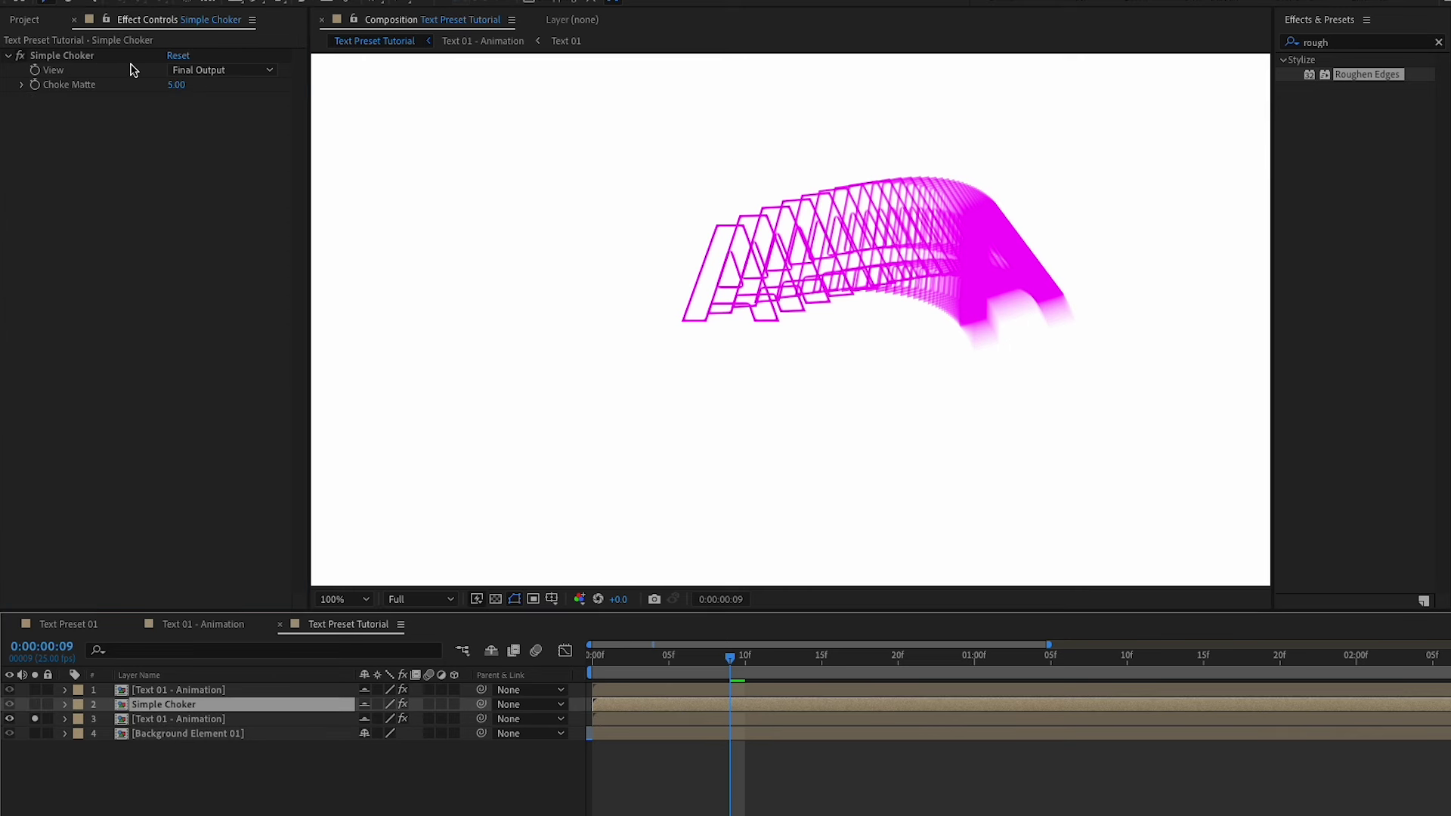
{"action": "left_click", "coordinate": [176, 85]}
{"action": "type", "text": "10"}
{"action": "key", "text": "Return"}
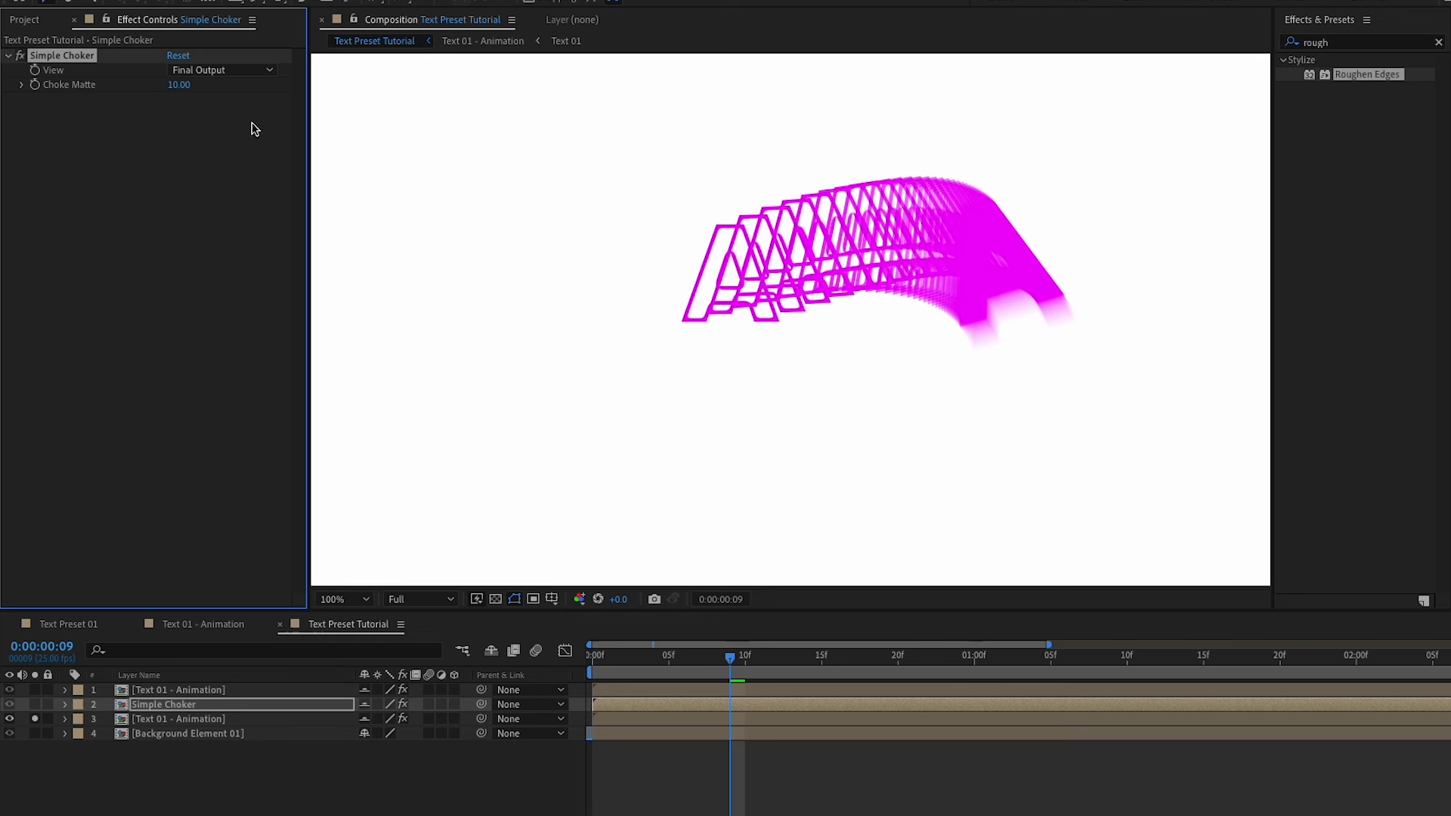
{"action": "left_click", "coordinate": [172, 87]}
{"action": "type", "text": "5"}
{"action": "key", "text": "Return"}
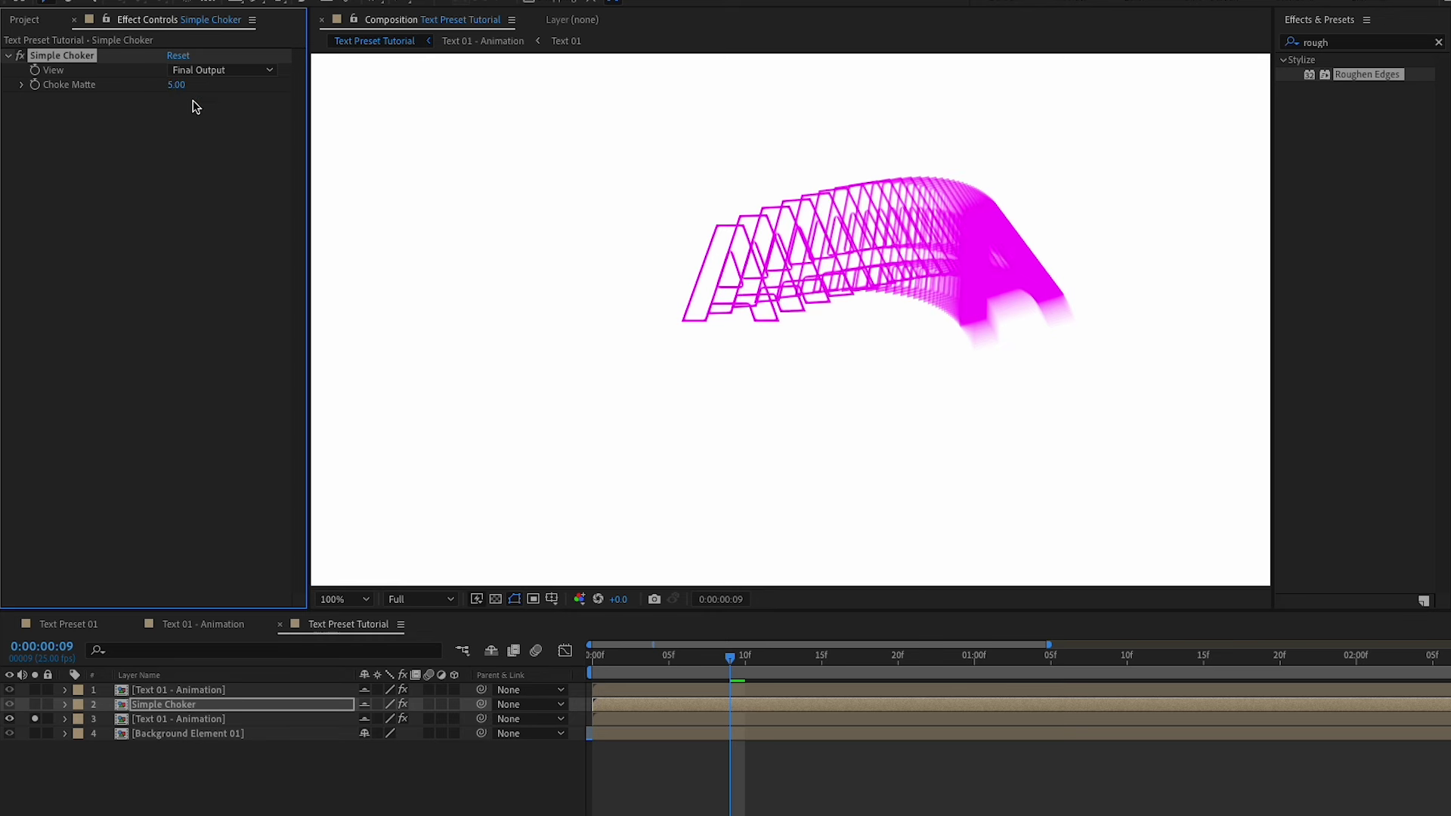
{"action": "left_click", "coordinate": [200, 722]}
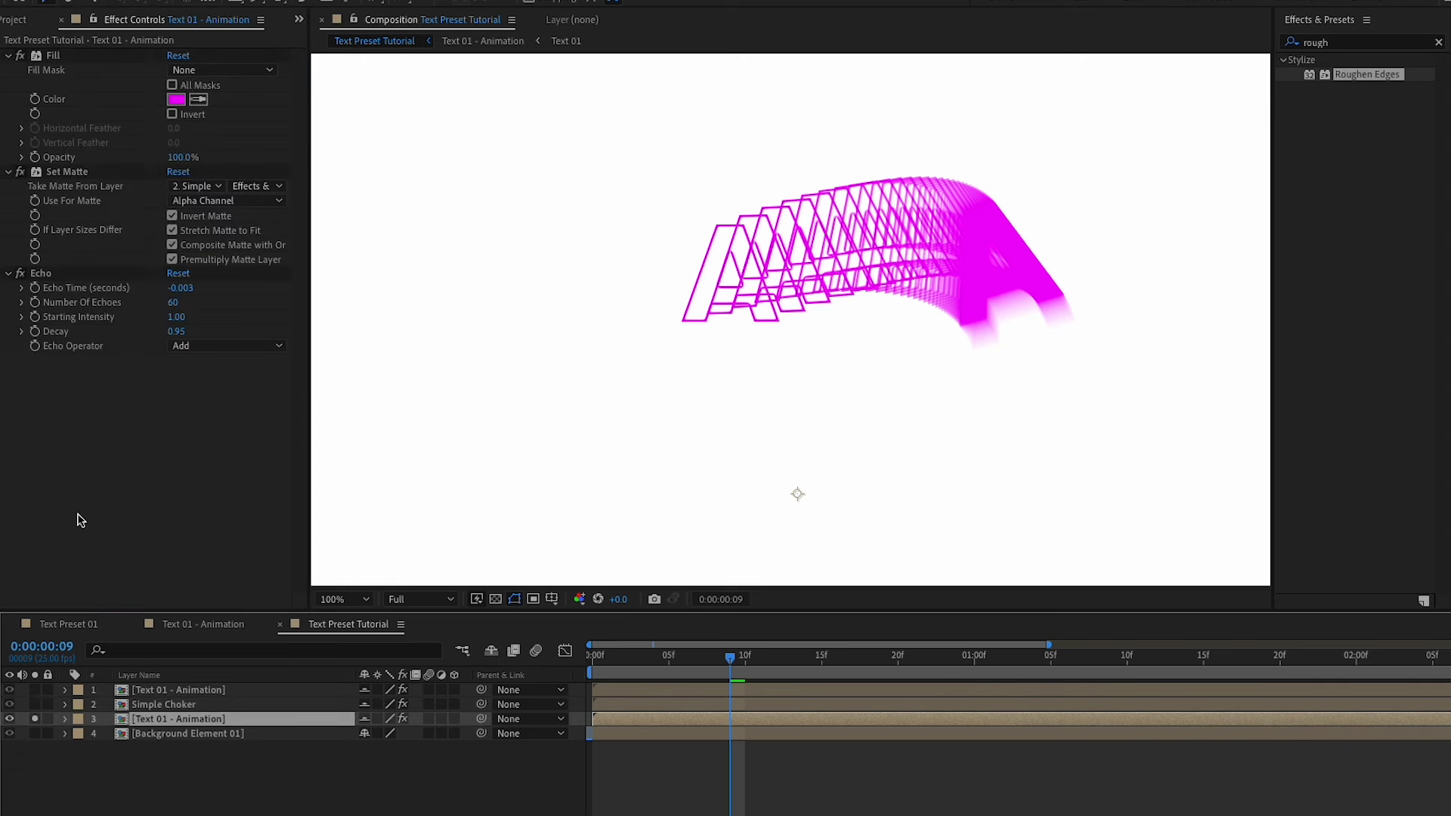
Apply Roughen Edges to the text layer with a Border of 3.
{"action": "left_click", "coordinate": [1358, 75]}
{"action": "left_click_drag", "start_coordinate": [1357, 74], "coordinate": [212, 450]}
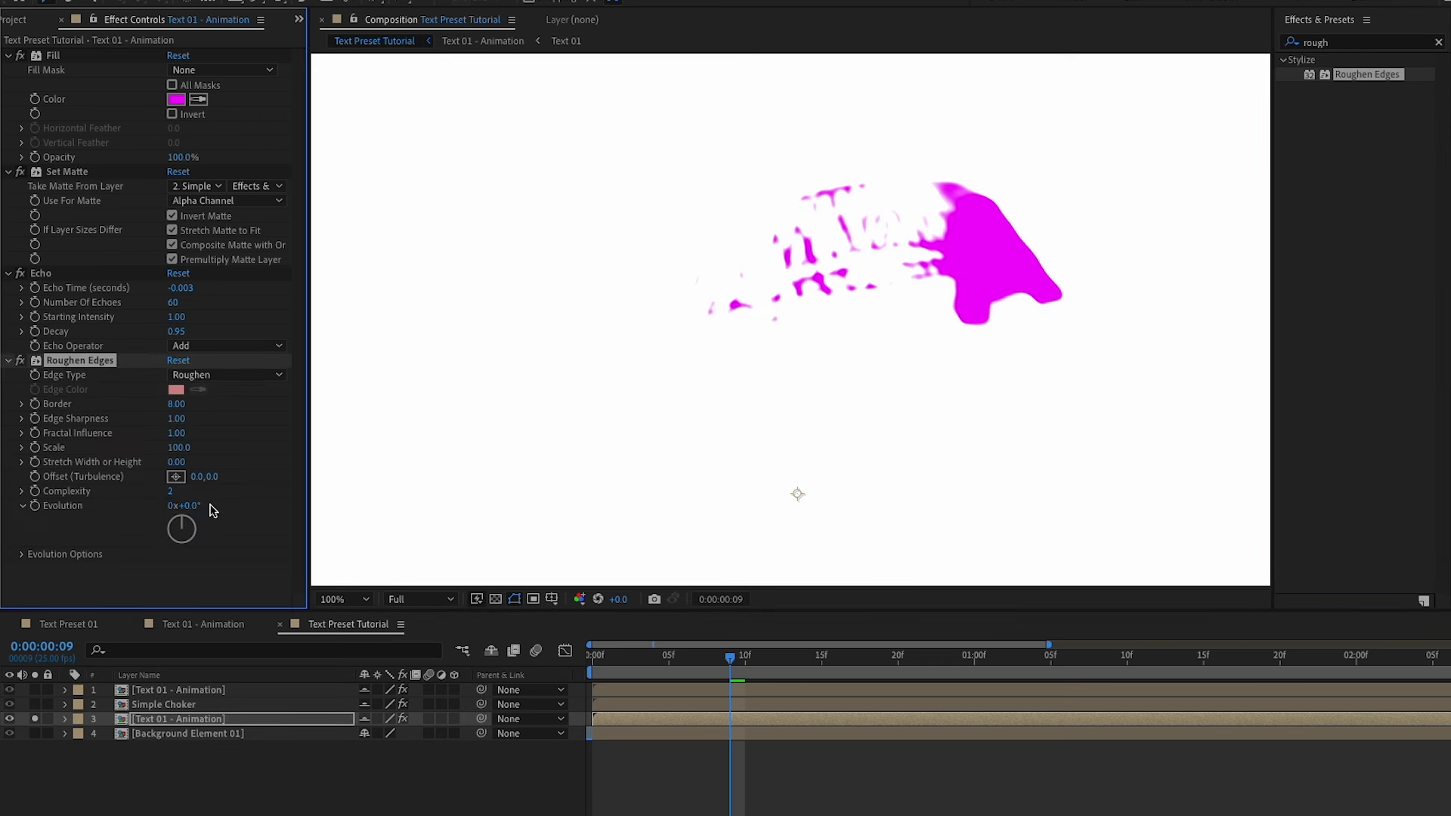
{"action": "left_click", "coordinate": [176, 404]}
{"action": "type", "text": "3"}
{"action": "key", "text": "Return"}
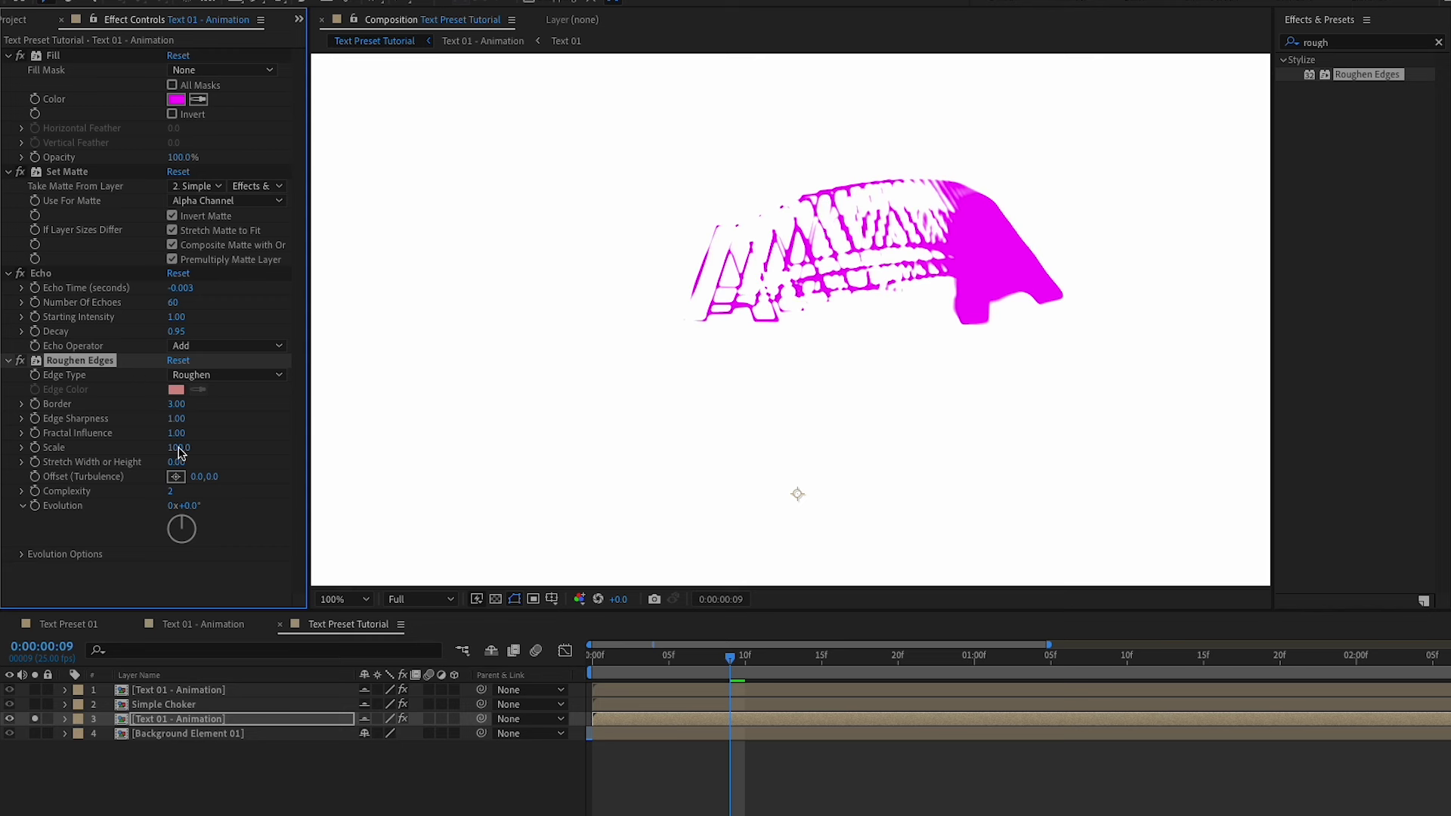
Set Roughen Edges' Edge Sharpness to 10, Scale to 10 and Stretch Width or Height to 3.
{"action": "left_click", "coordinate": [175, 419]}
{"action": "type", "text": "10"}
{"action": "key", "text": "Return"}
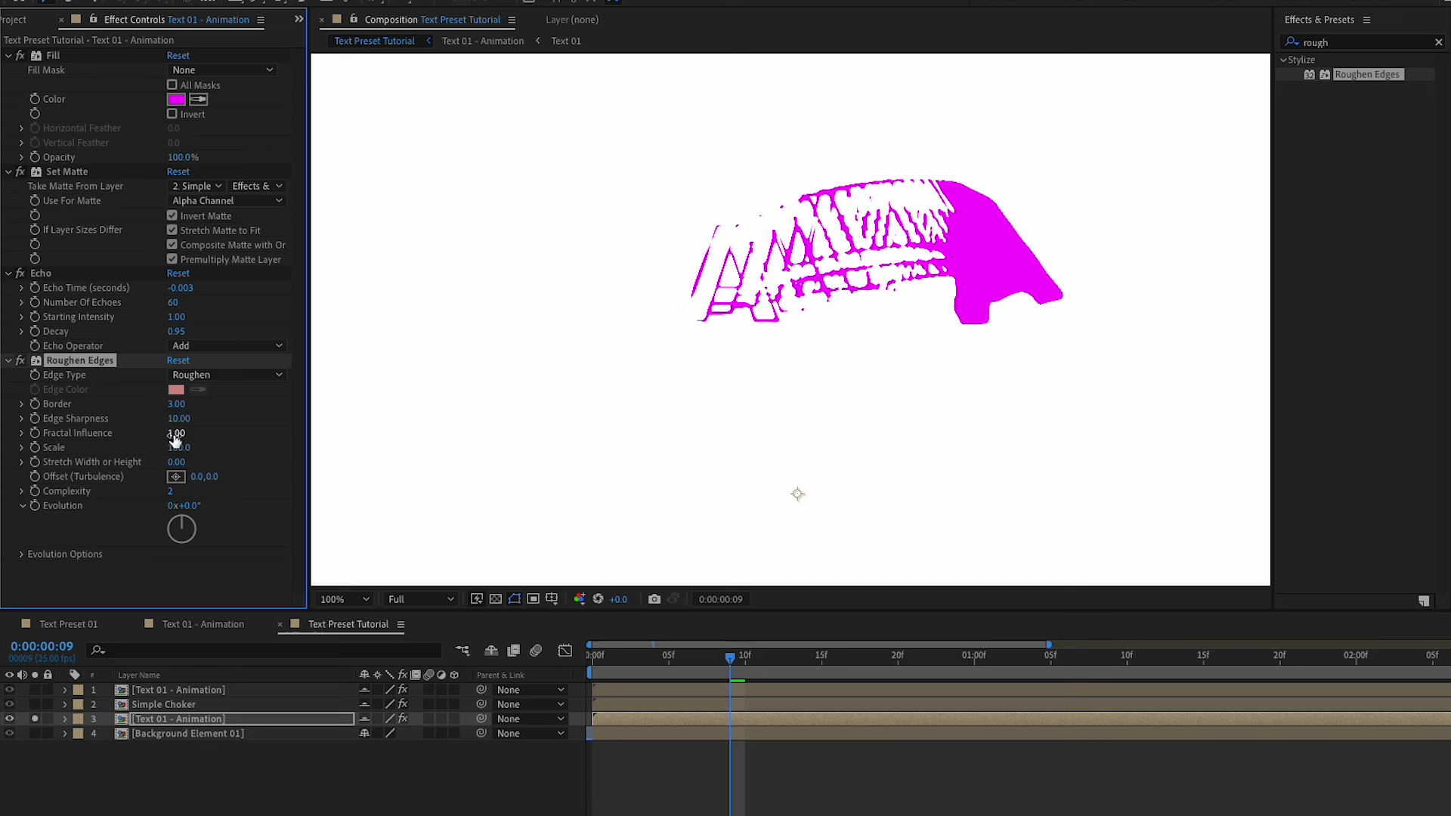
{"action": "left_click", "coordinate": [182, 447]}
{"action": "type", "text": "10"}
{"action": "key", "text": "Return"}
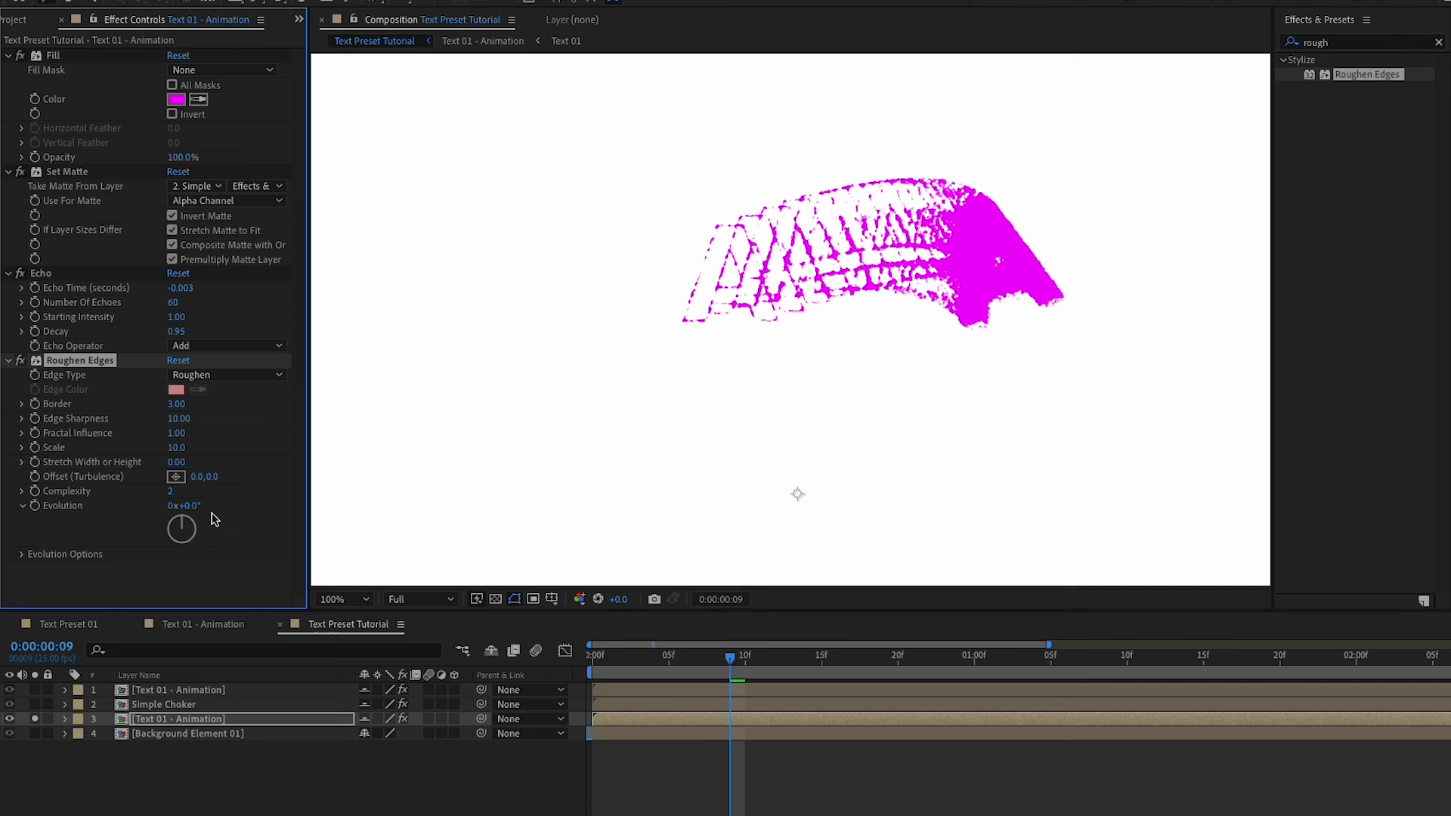
{"action": "left_click", "coordinate": [176, 461]}
{"action": "type", "text": "3"}
{"action": "key", "text": "Return"}
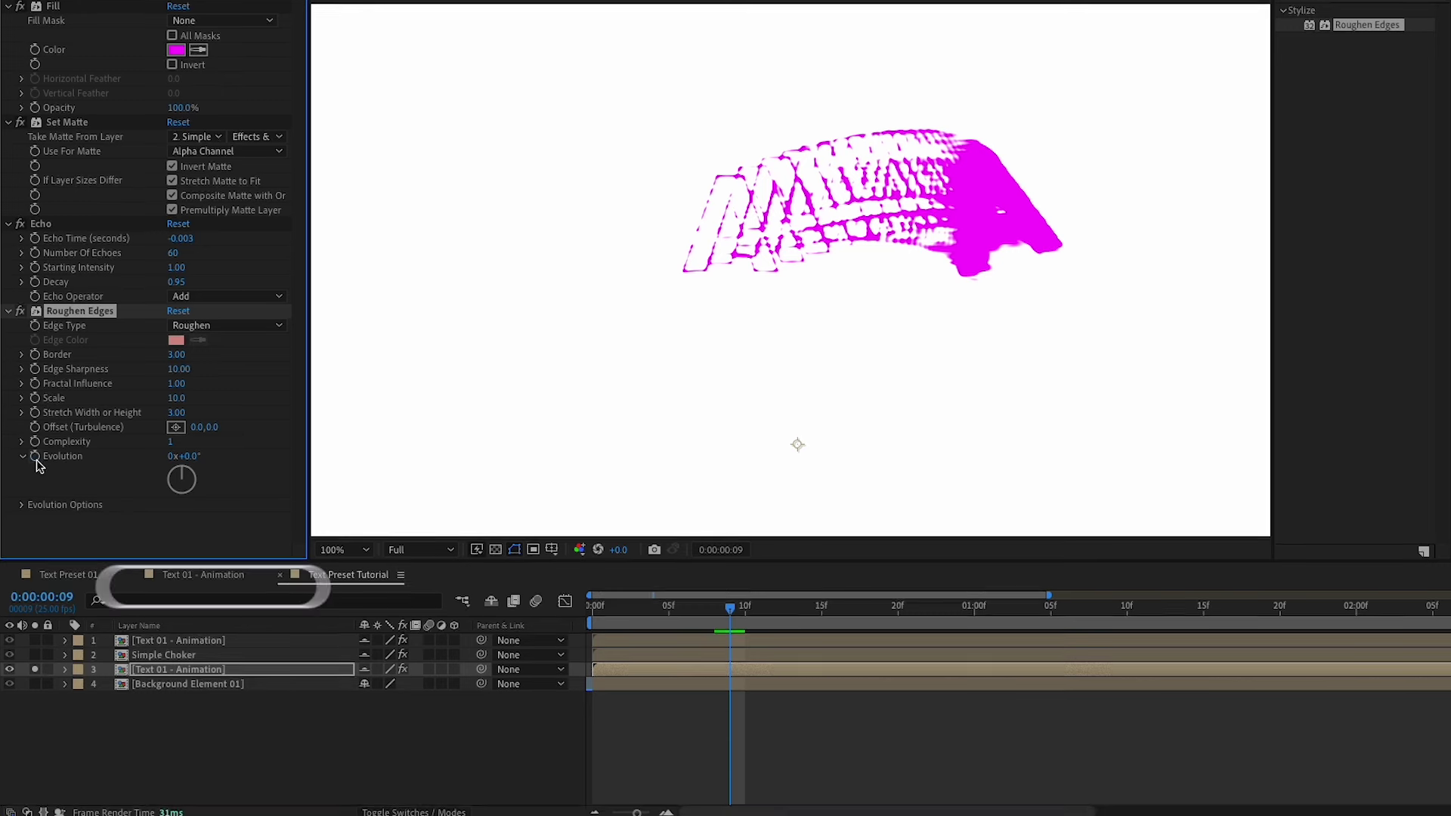
Drive Roughen Edges Evolution with the expression time*50 and preview the animation.
{"action": "left_click", "coordinate": [36, 506], "text": "alt"}
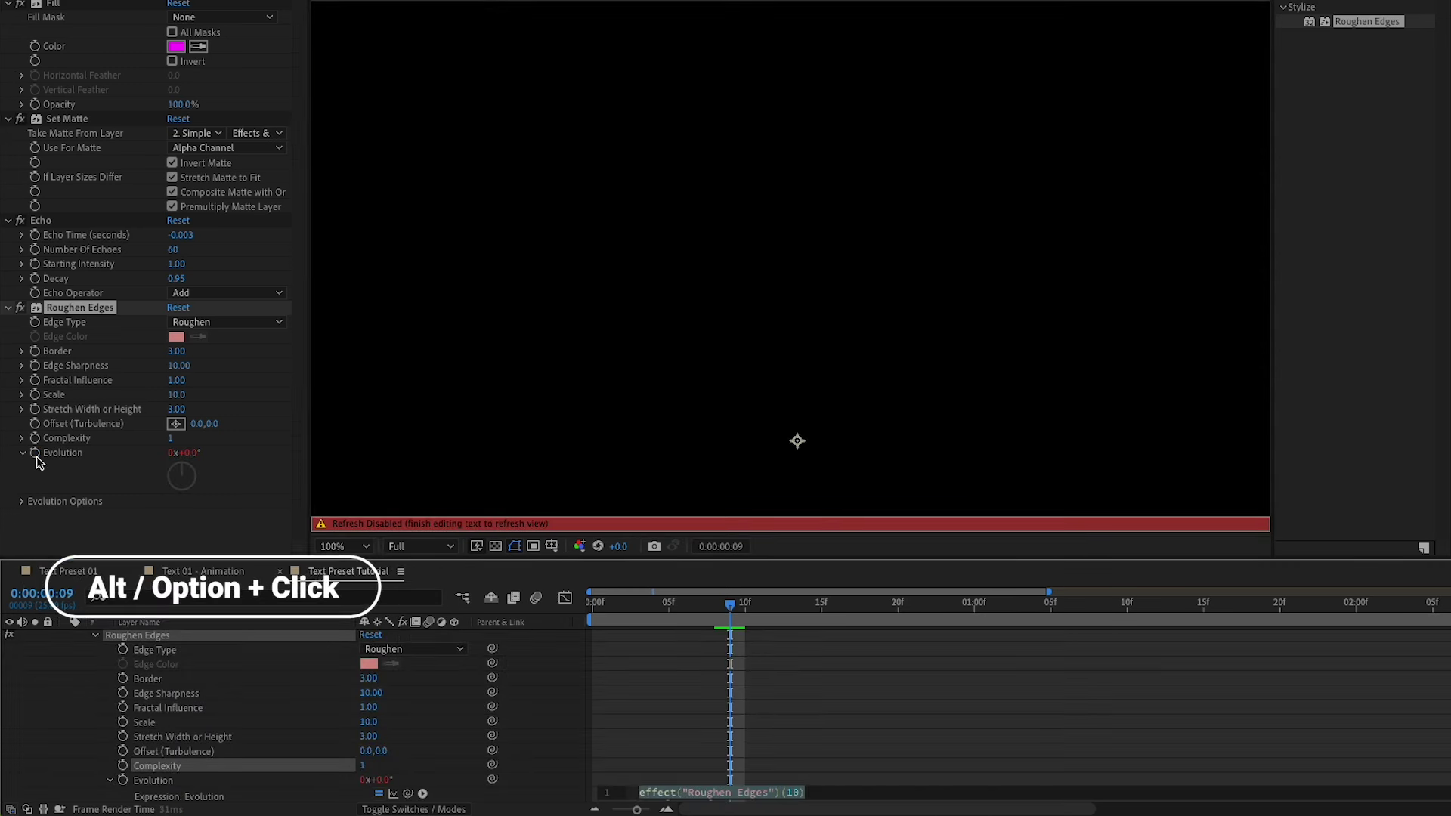
{"action": "type", "text": "t"}
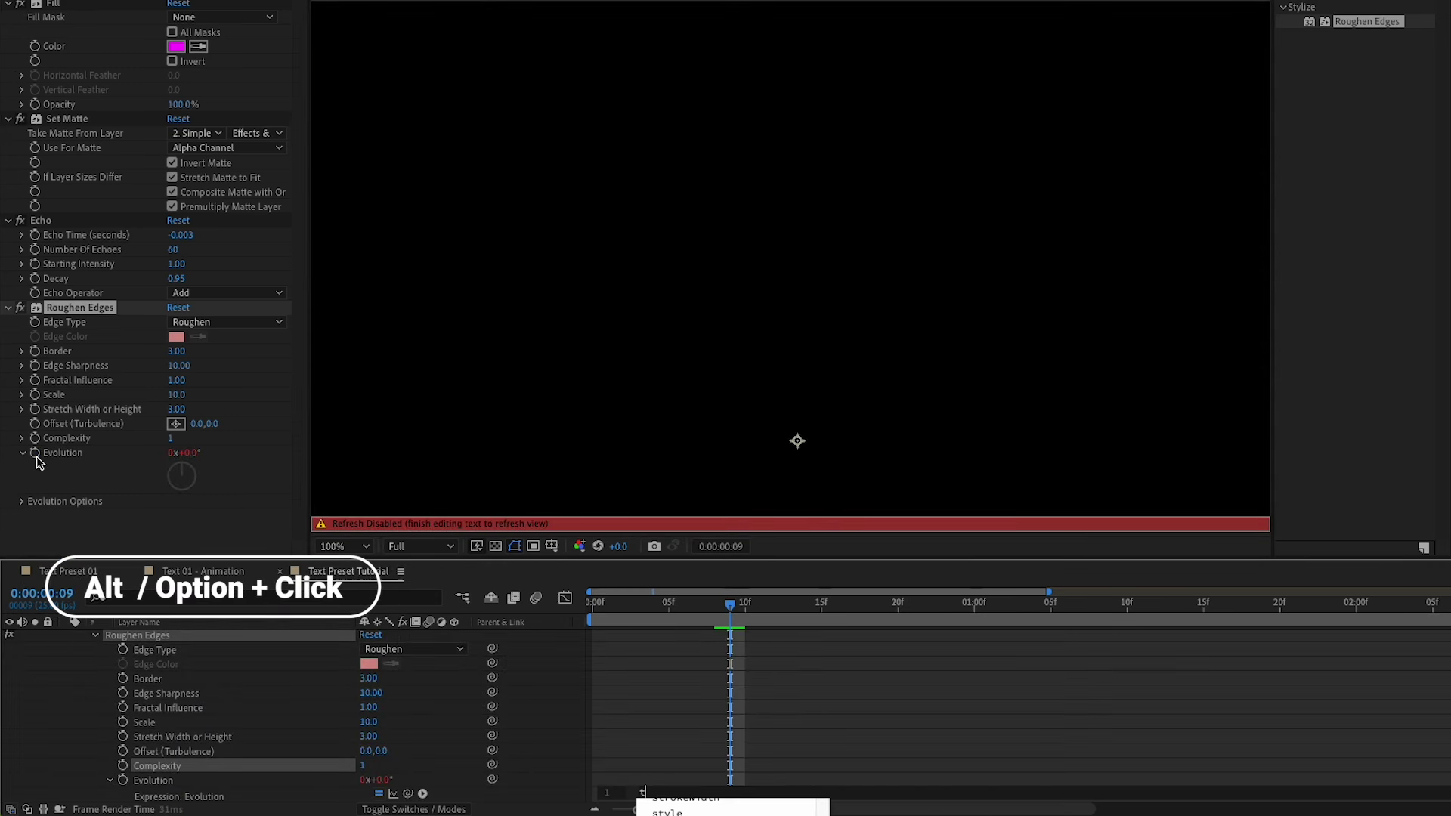
{"action": "type", "text": "ime*"}
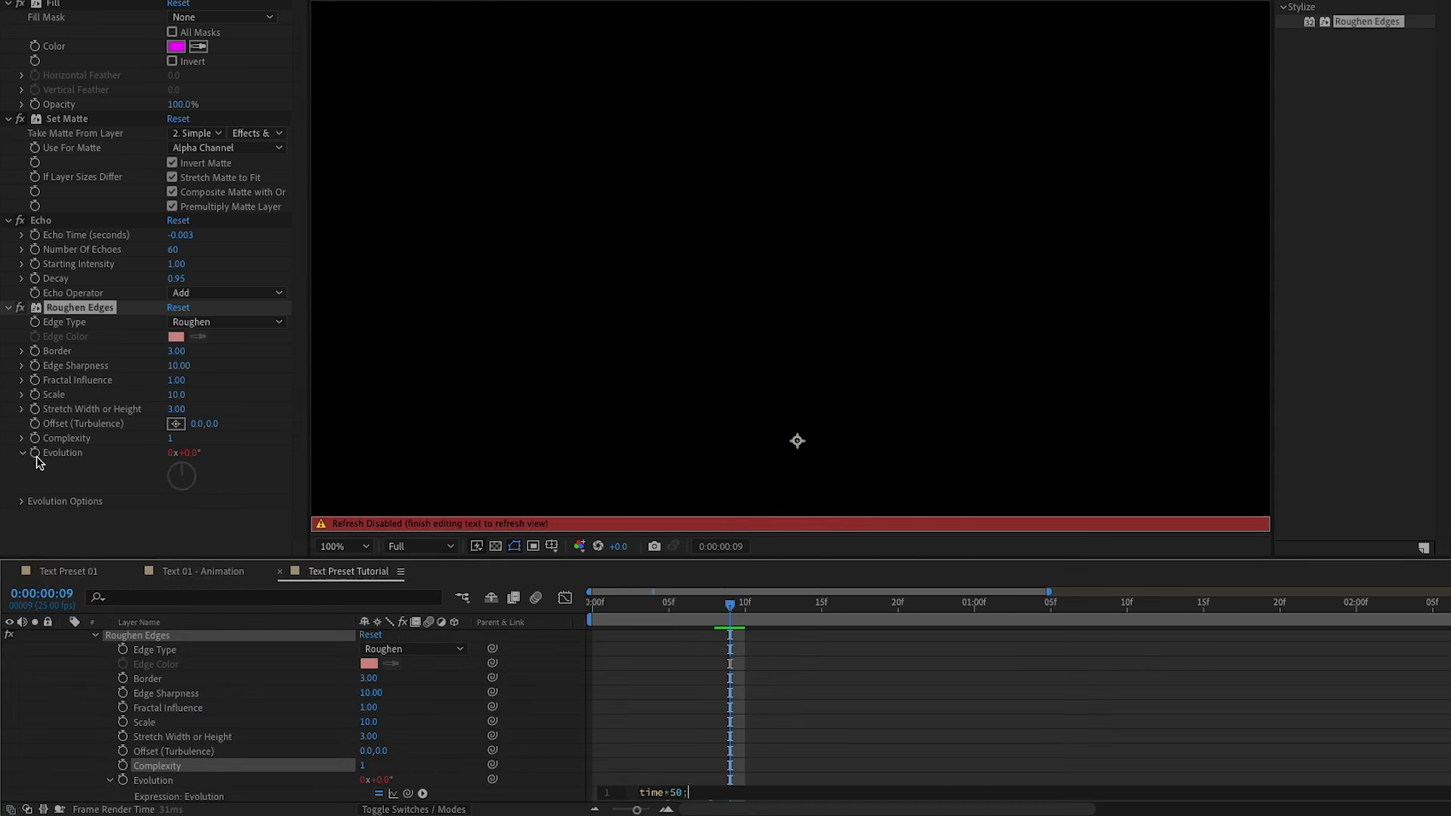
{"action": "type", "text": "50;"}
{"action": "left_click", "coordinate": [518, 685]}
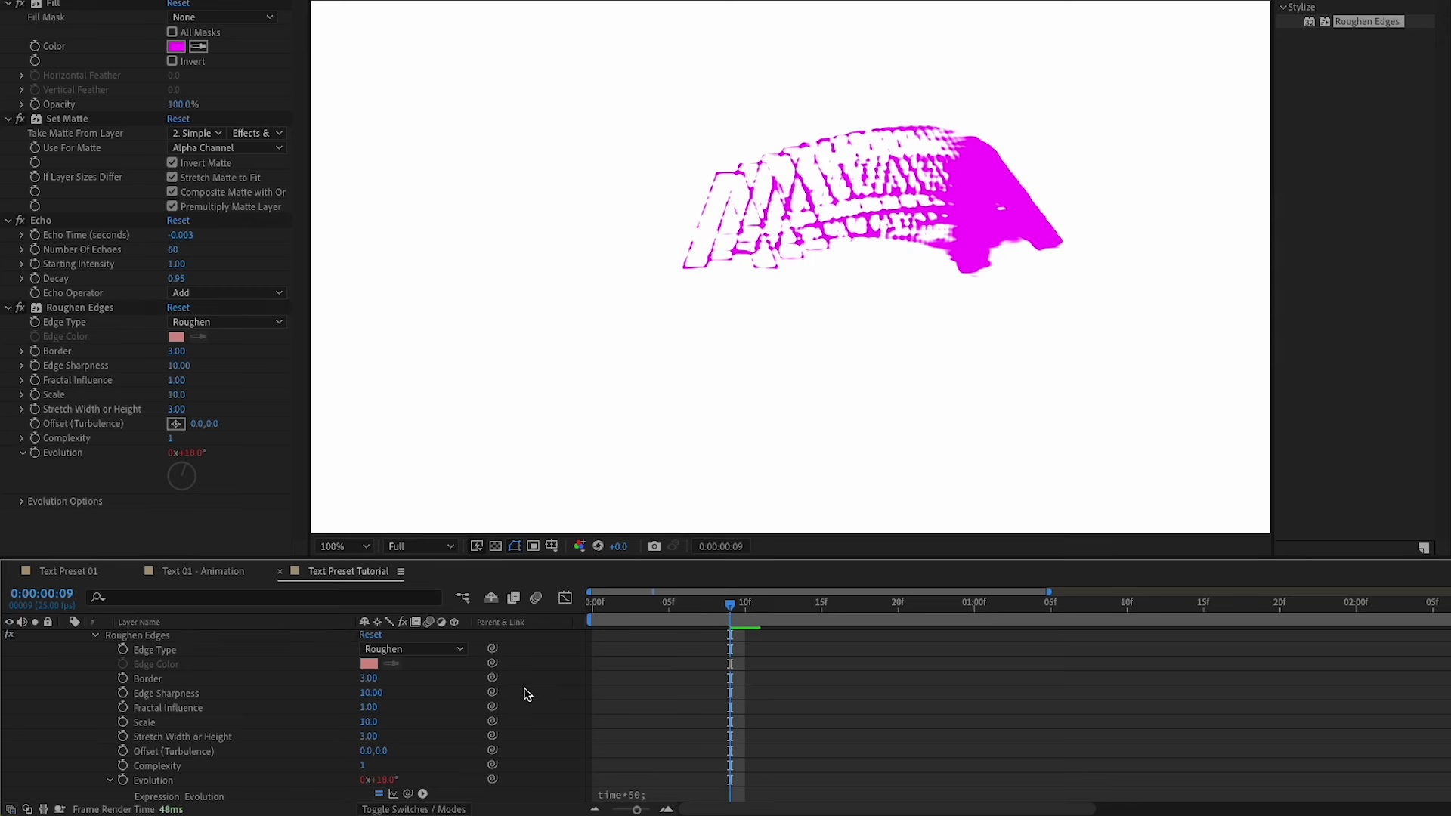
{"action": "key", "text": "space"}
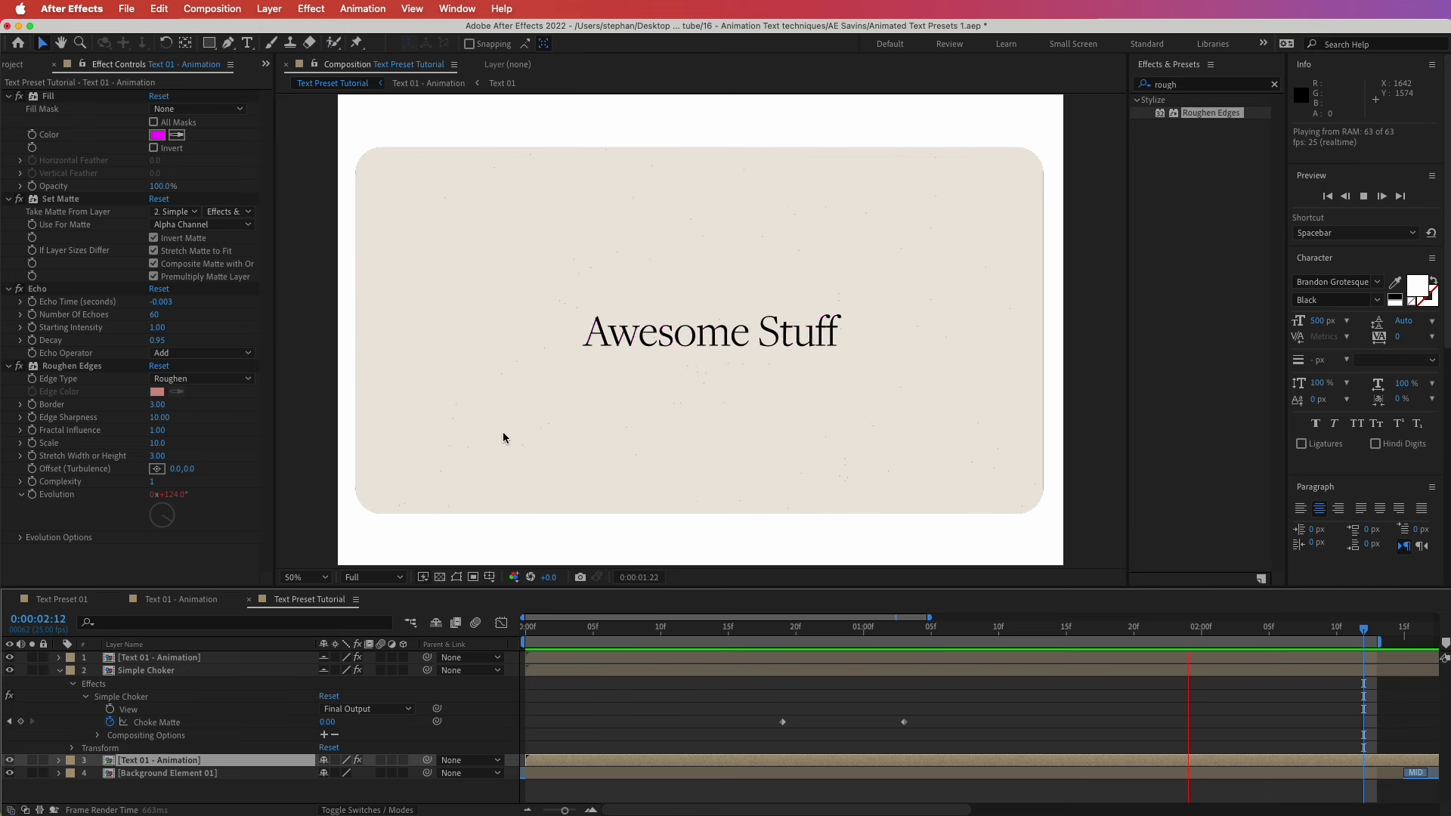
{"action": "key", "text": "space"}
{"action": "key", "text": "period"}
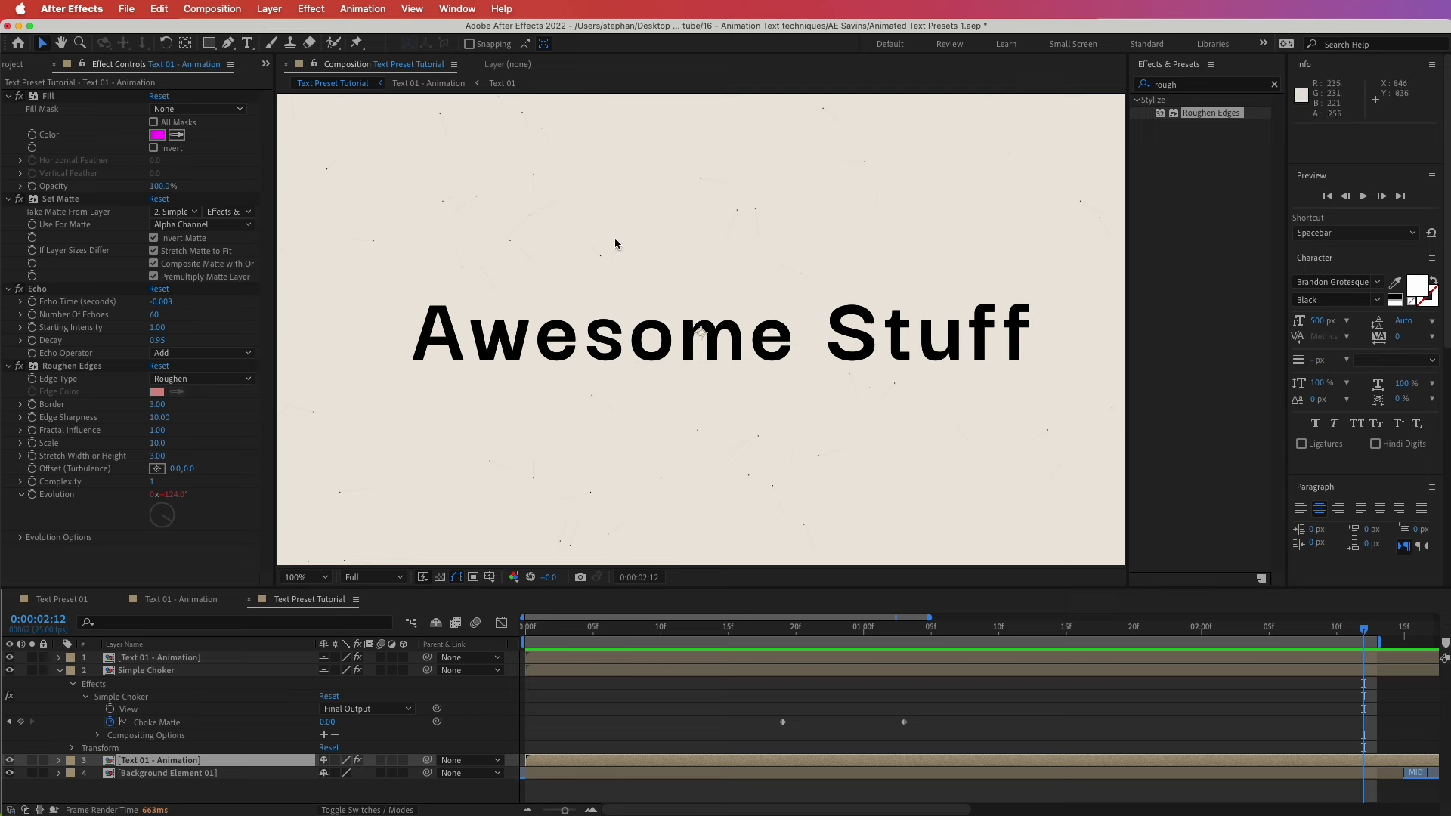
{"action": "key", "text": "space"}
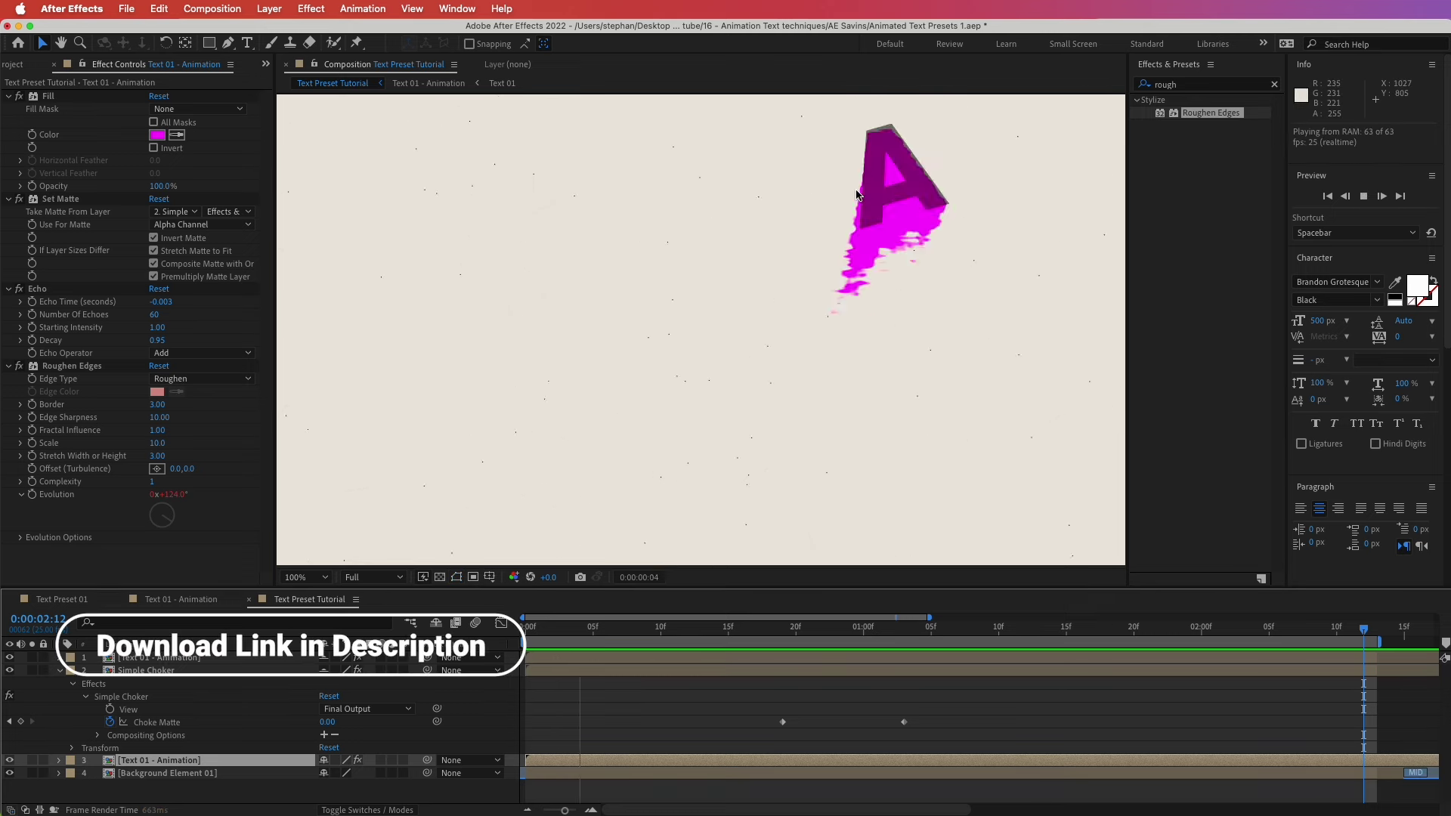
{"action": "key", "text": "space"}
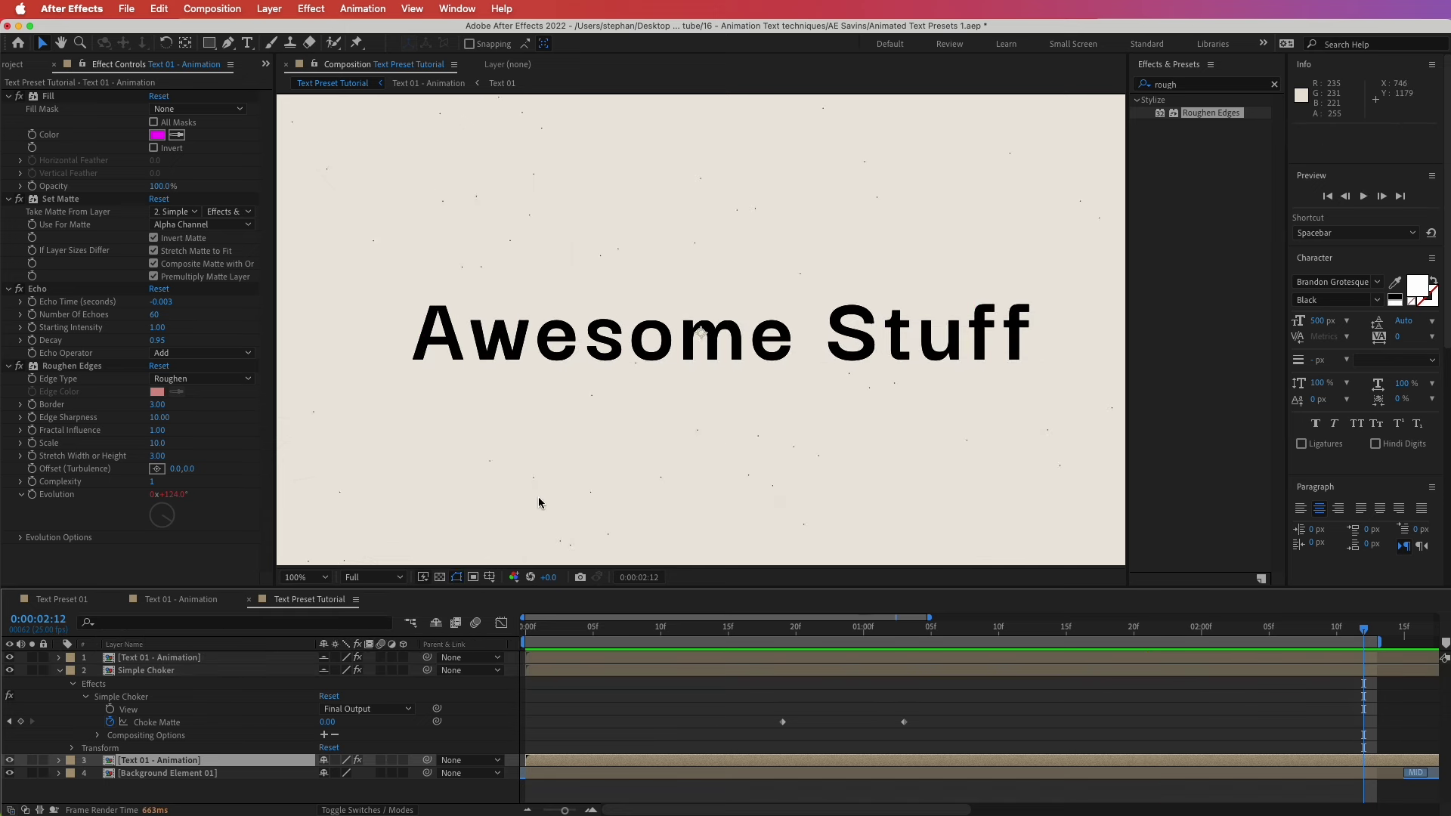
{"action": "key", "text": "comma"}
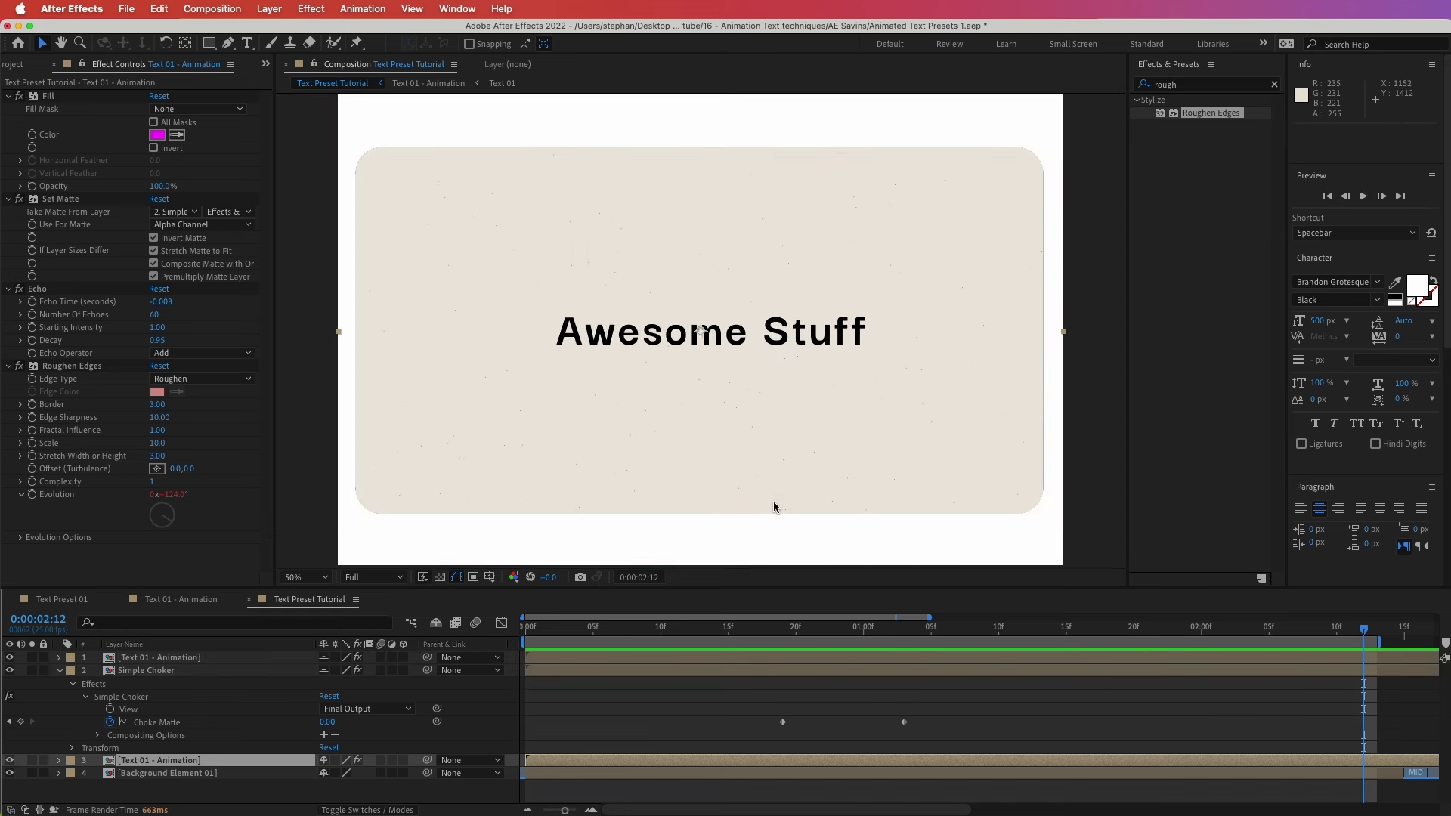
{"action": "key", "text": "space"}
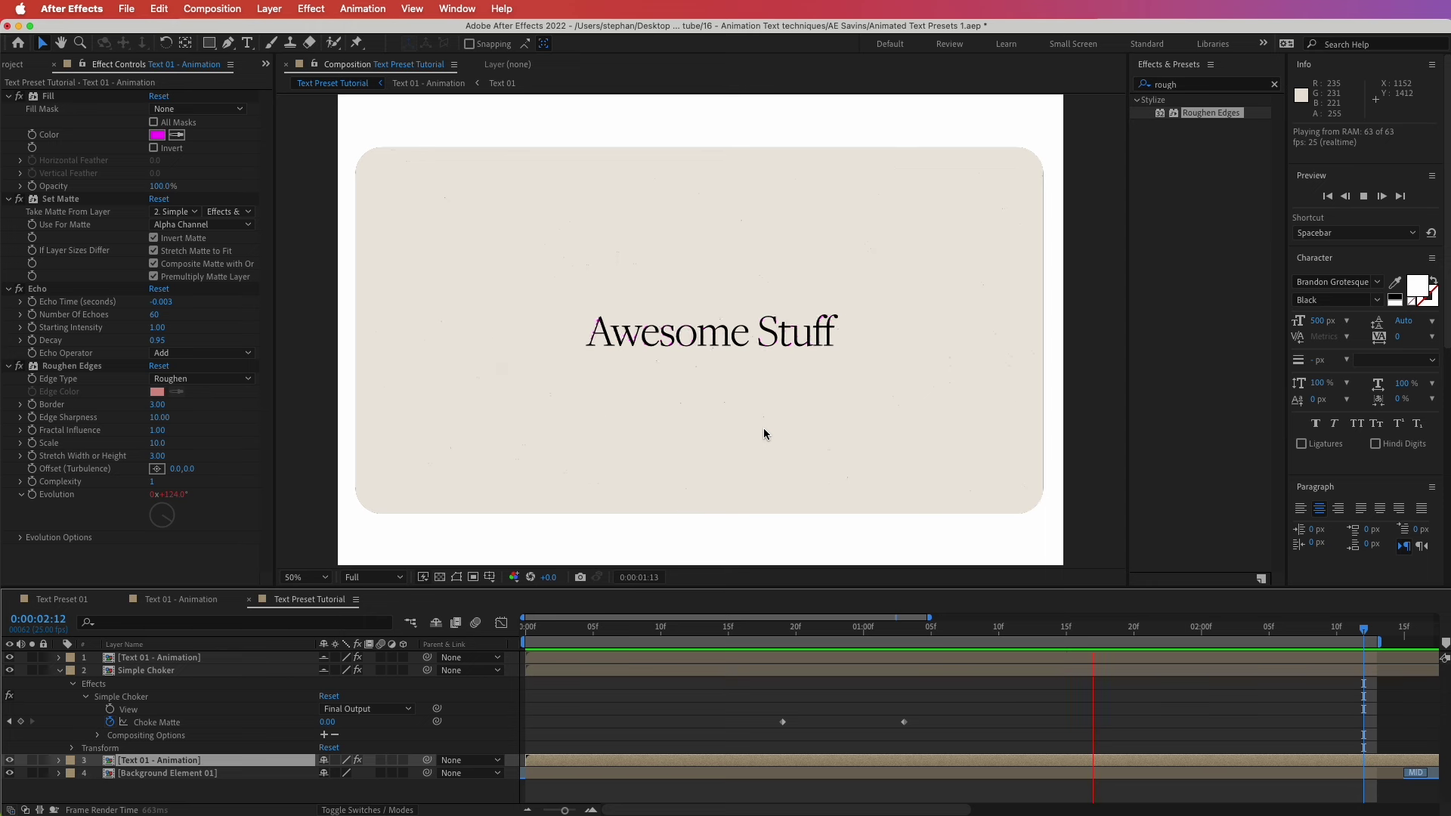